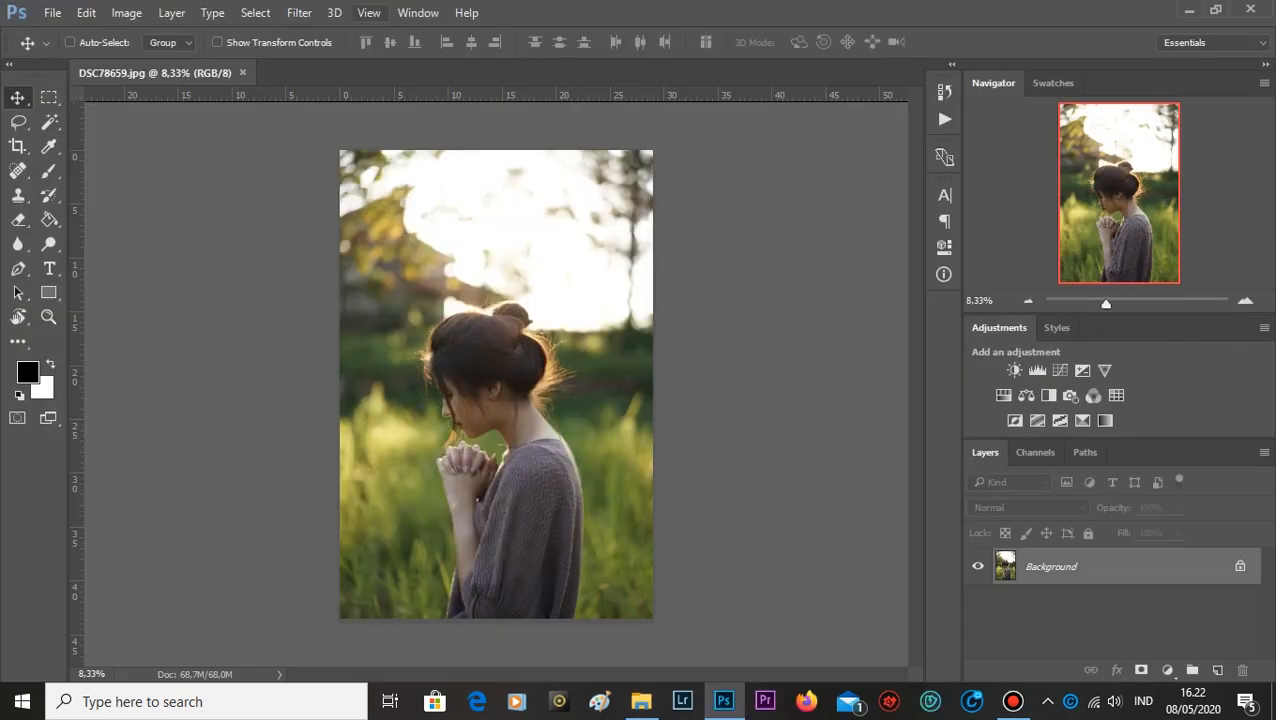
- Duplicate the Background layer of the portrait photo
click(368, 12)
click(400, 184)
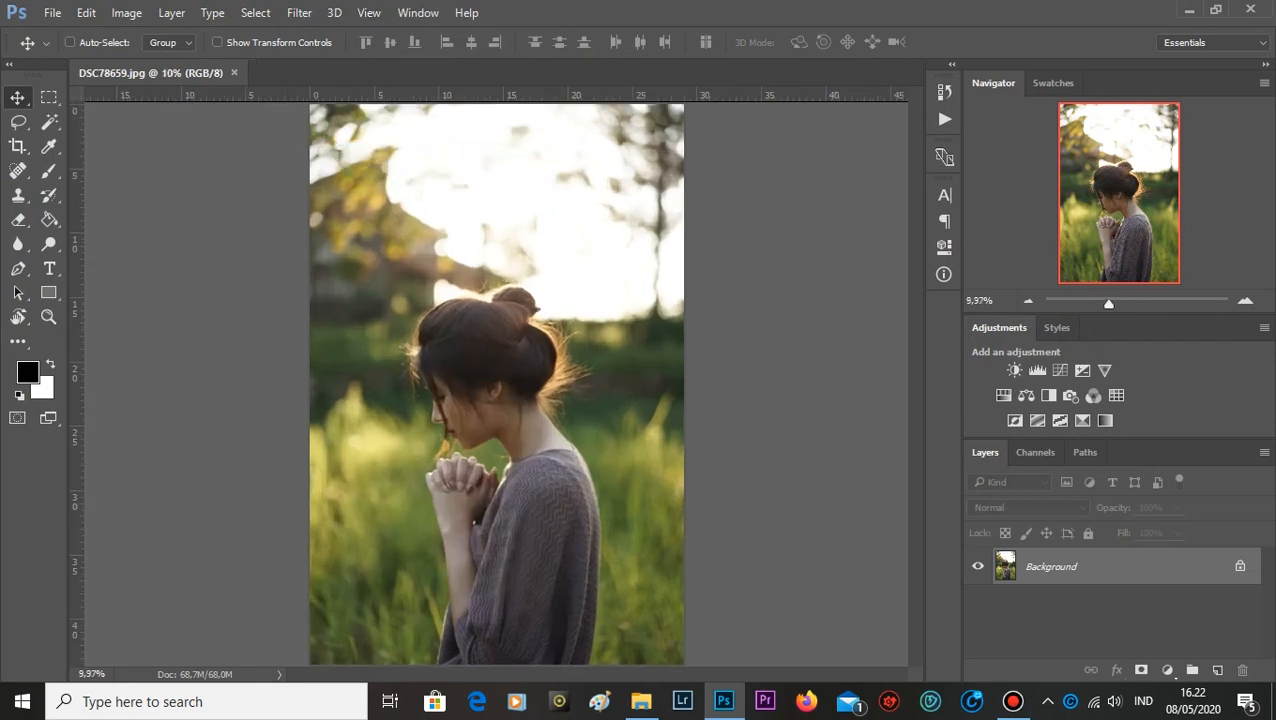
drag(1090, 566, 1217, 670)
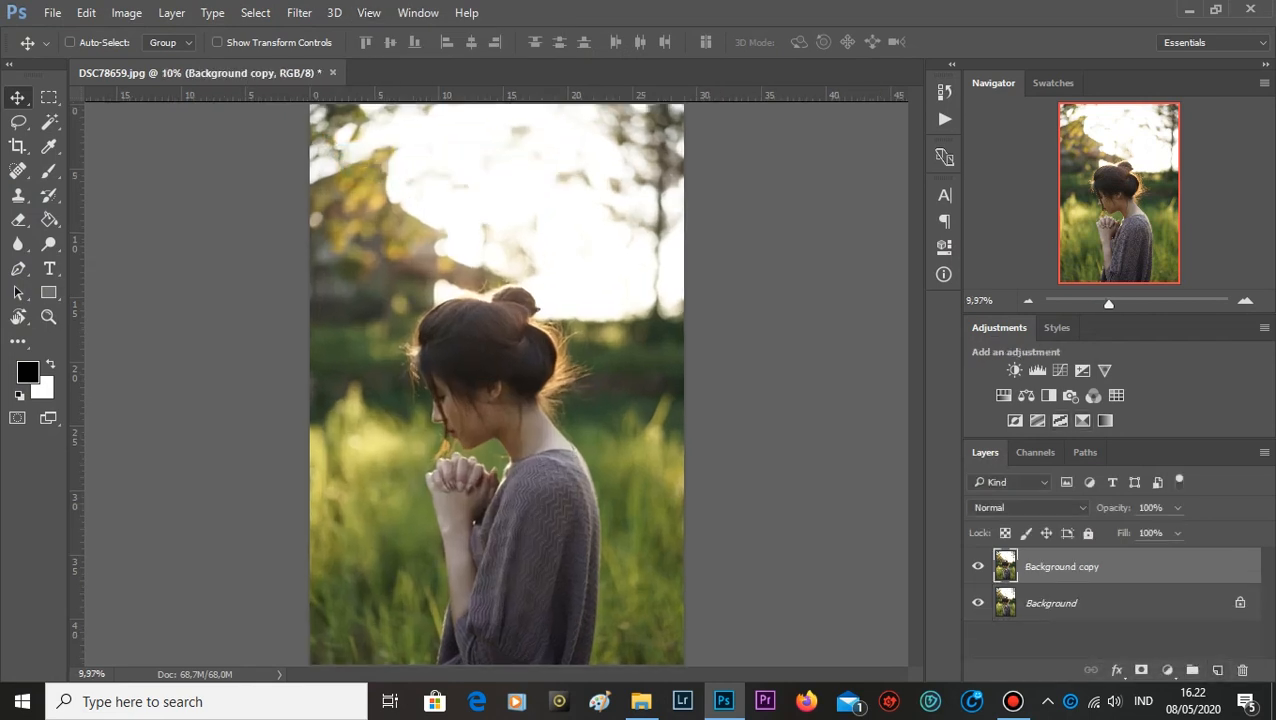
- Open the Camera Raw Filter on the duplicated layer and set the white balance to Custom
click(299, 12)
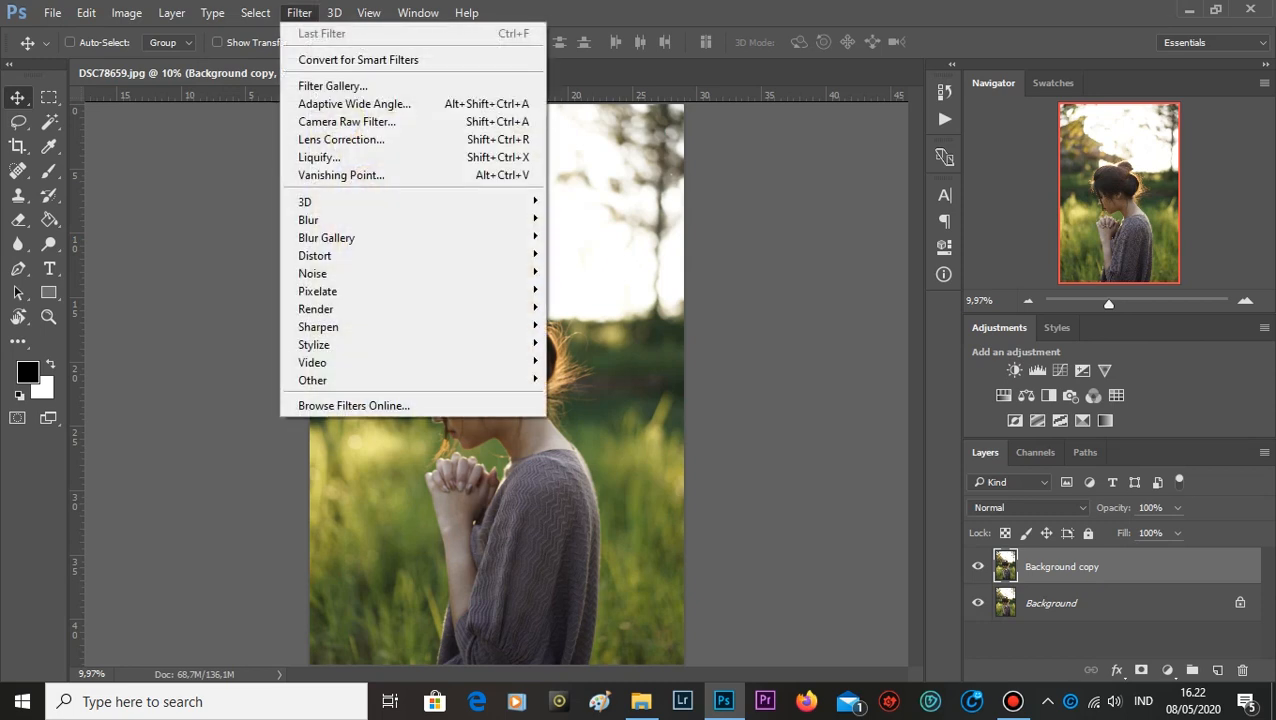
click(347, 121)
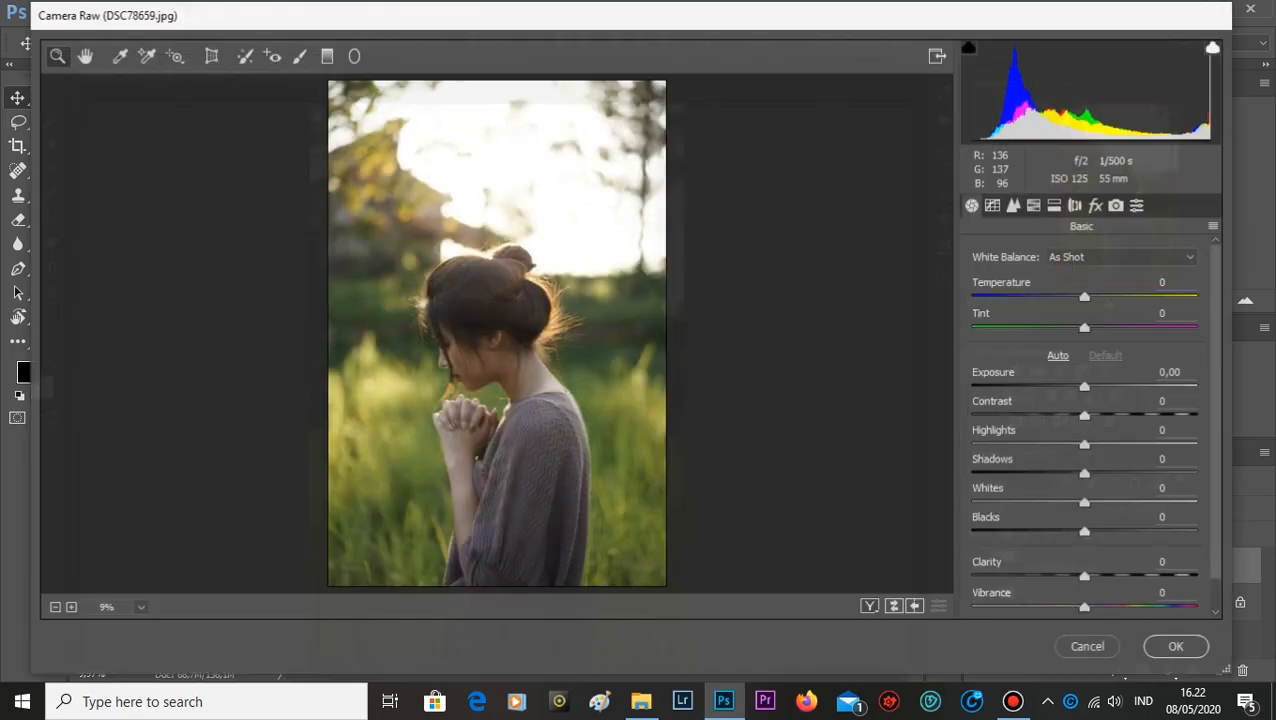
click(1122, 257)
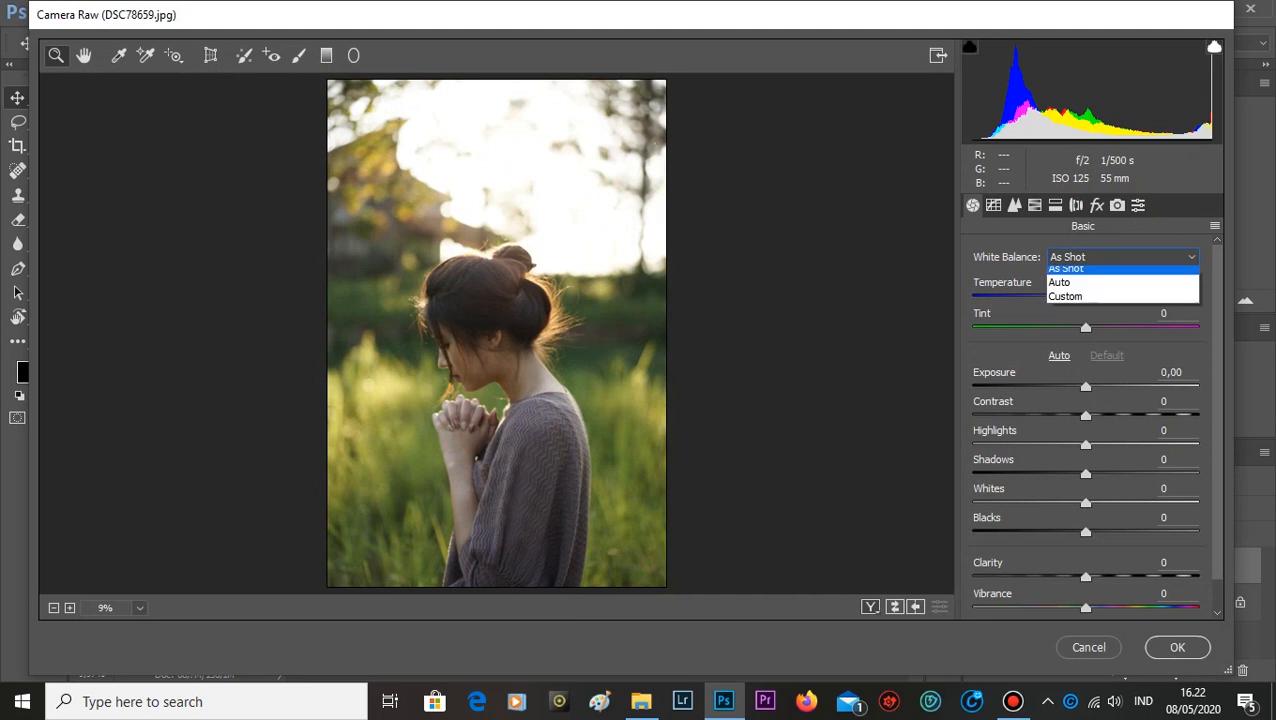
click(1072, 297)
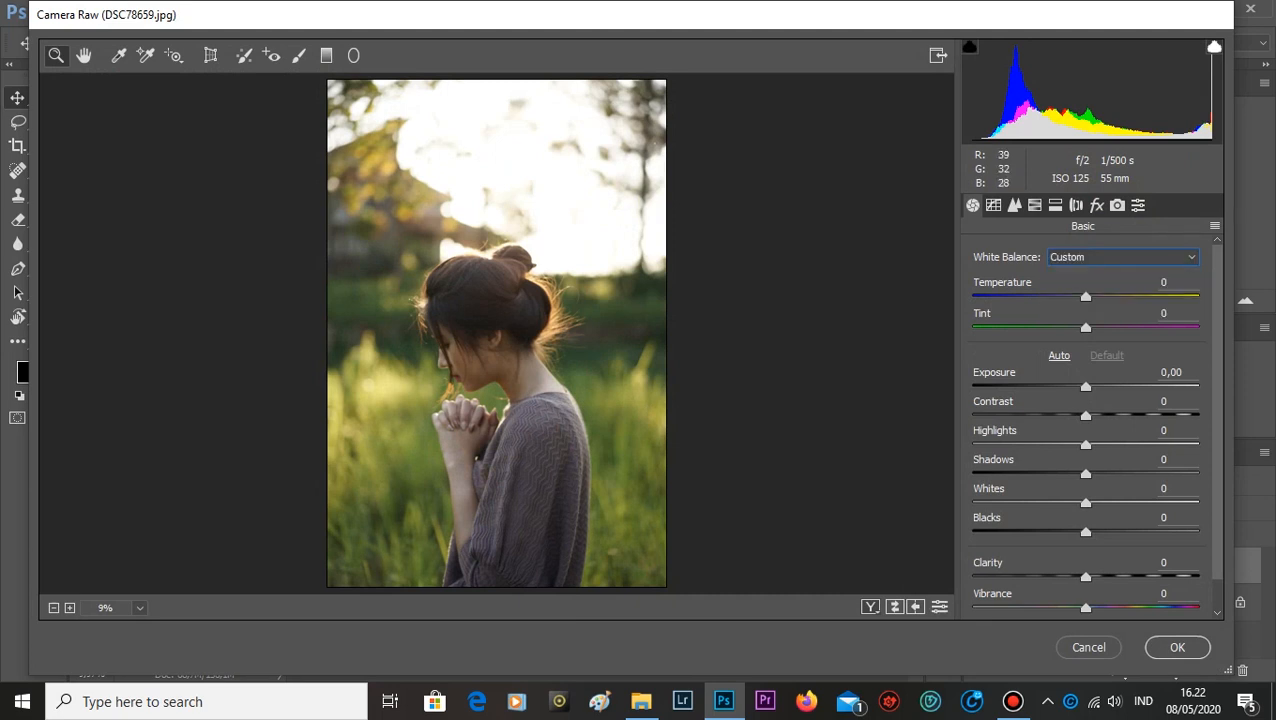
- Set the photo's exposure to +0,50, contrast to +29 and highlights to -69
drag(1086, 386, 1117, 415)
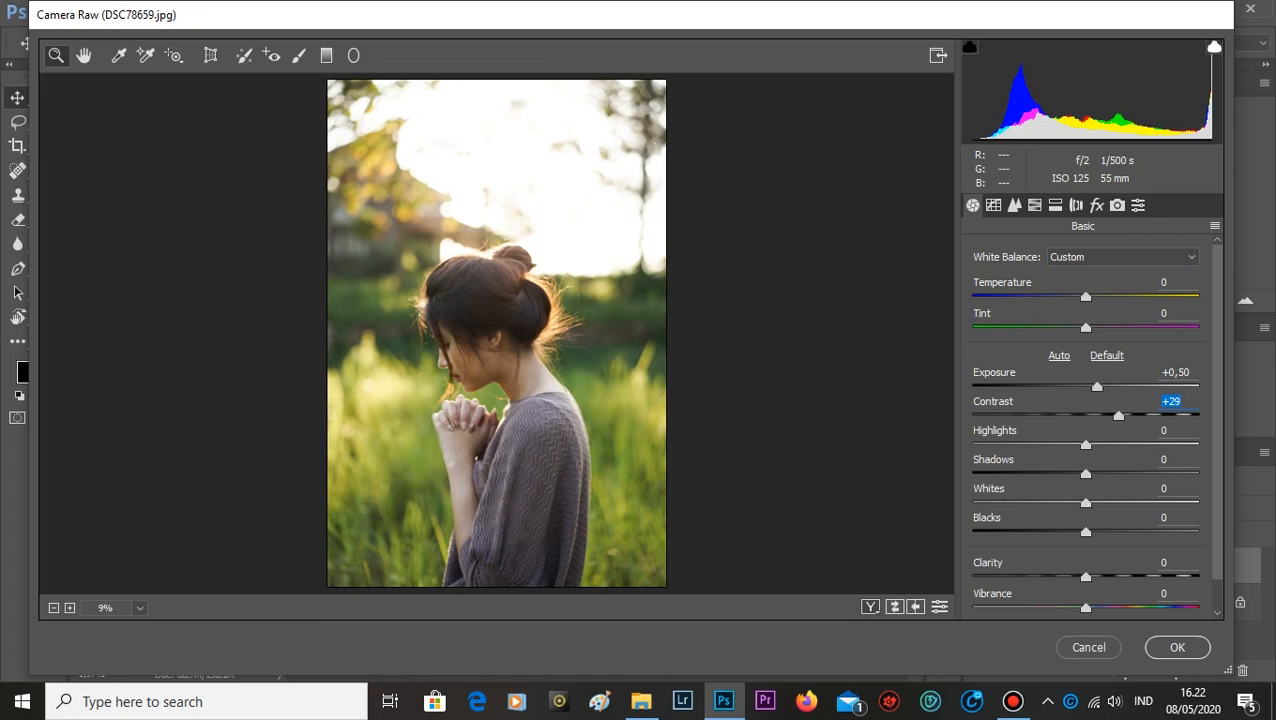
drag(1085, 444, 1009, 444)
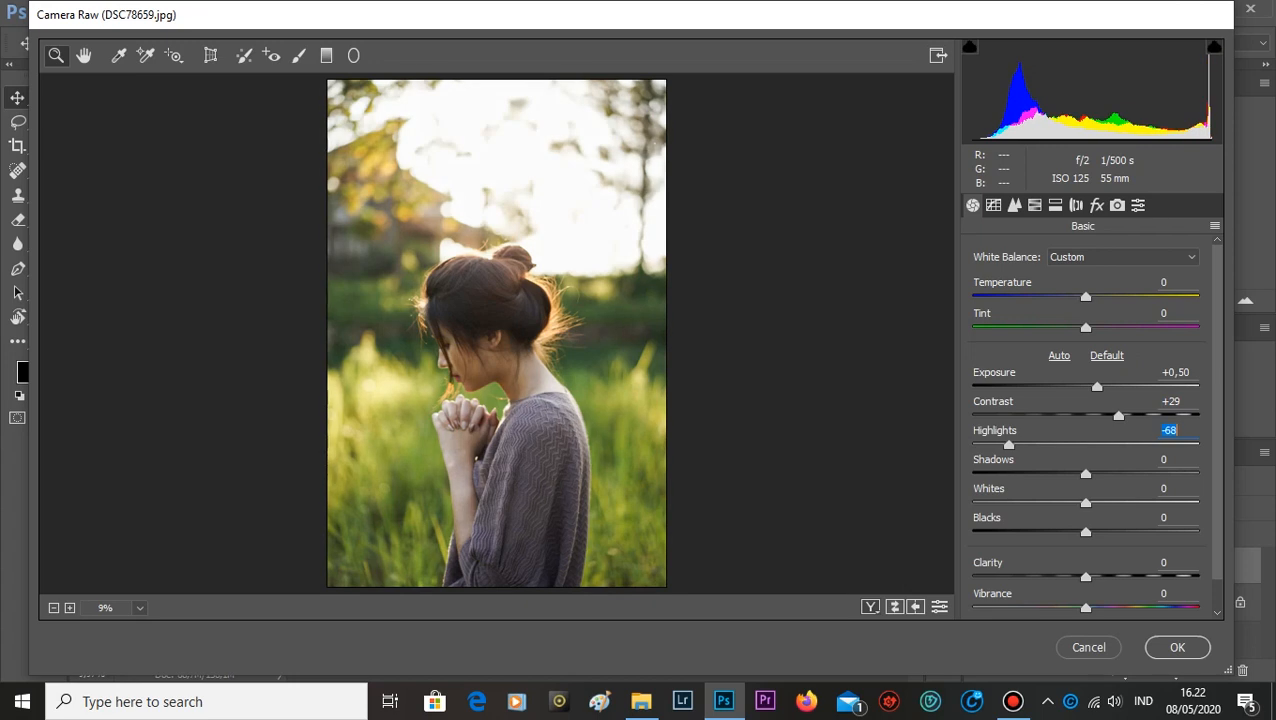
key(Down)
- Try lighter and darker shadows on the photo and set Shadows to +43
drag(1086, 473, 1112, 473)
key(Up)
key(Up)
key(Up)
key(Up)
key(Up)
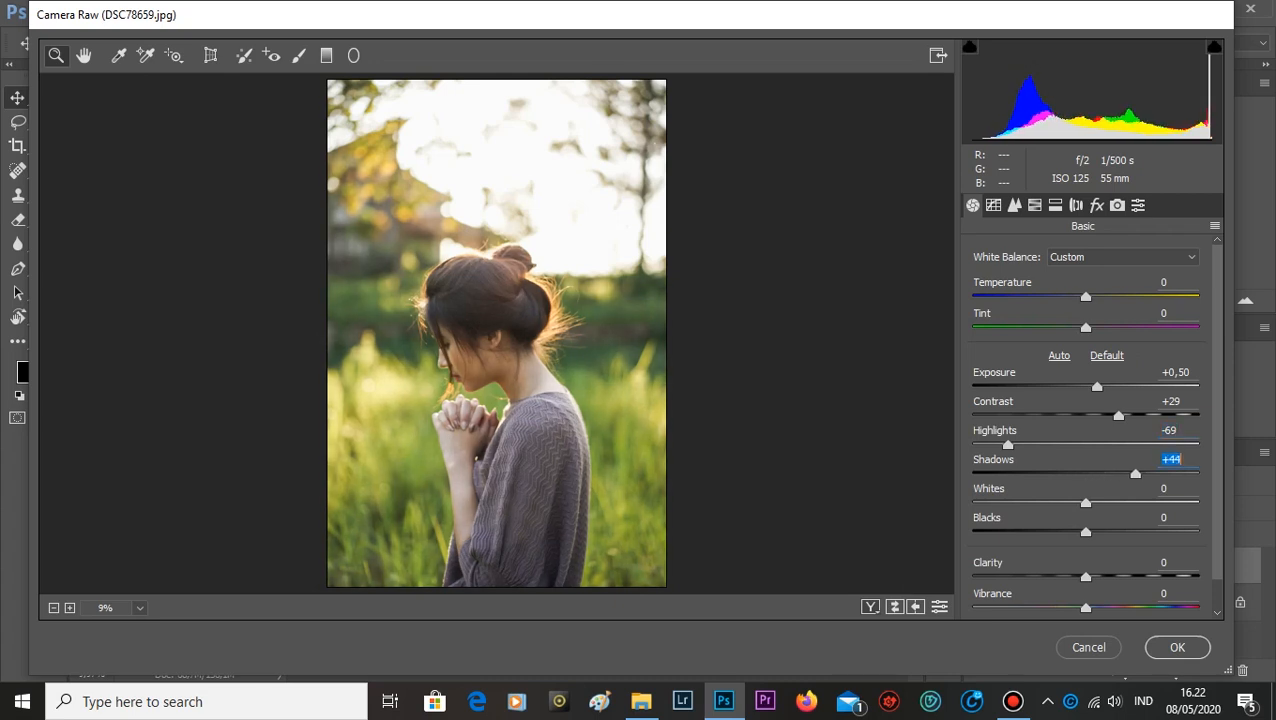
key(Down)
key(Down)
key(Down)
key(Down)
key(Down)
key(Down)
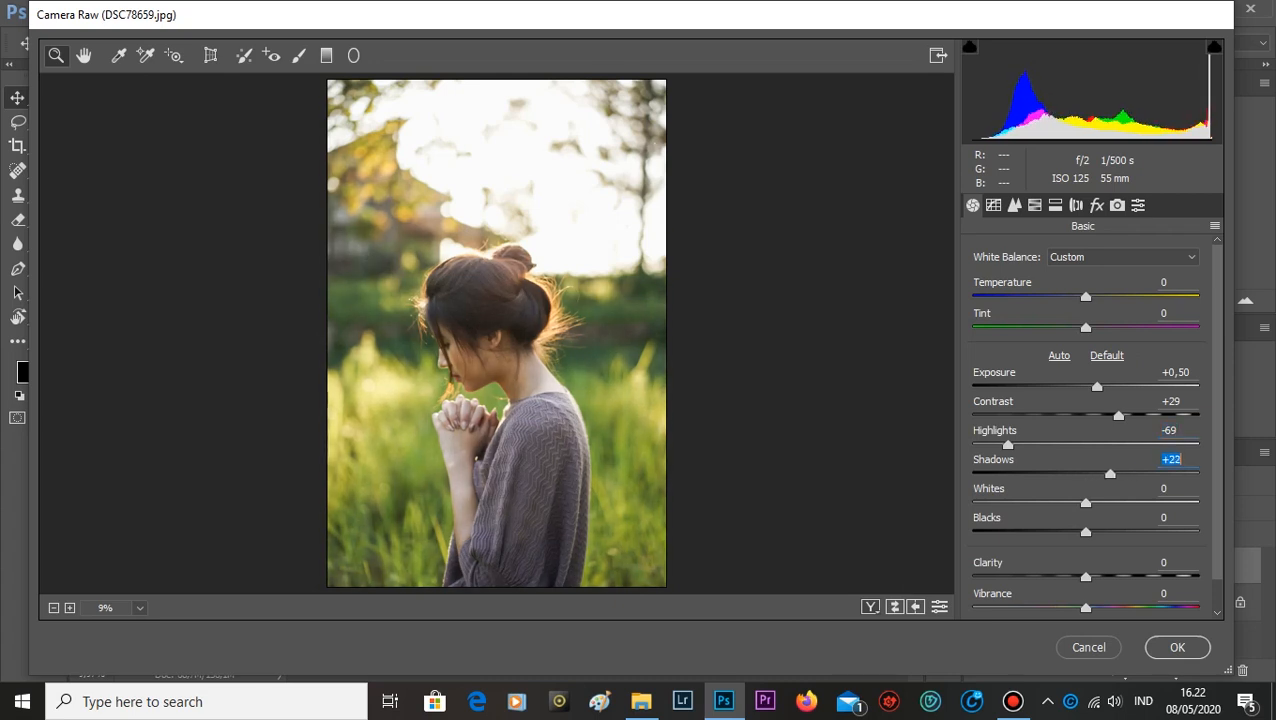
key(Down)
key(Down)
key(Down)
key(Down)
key(Down)
key(Down)
key(Down)
key(Down)
key(Down)
key(Down)
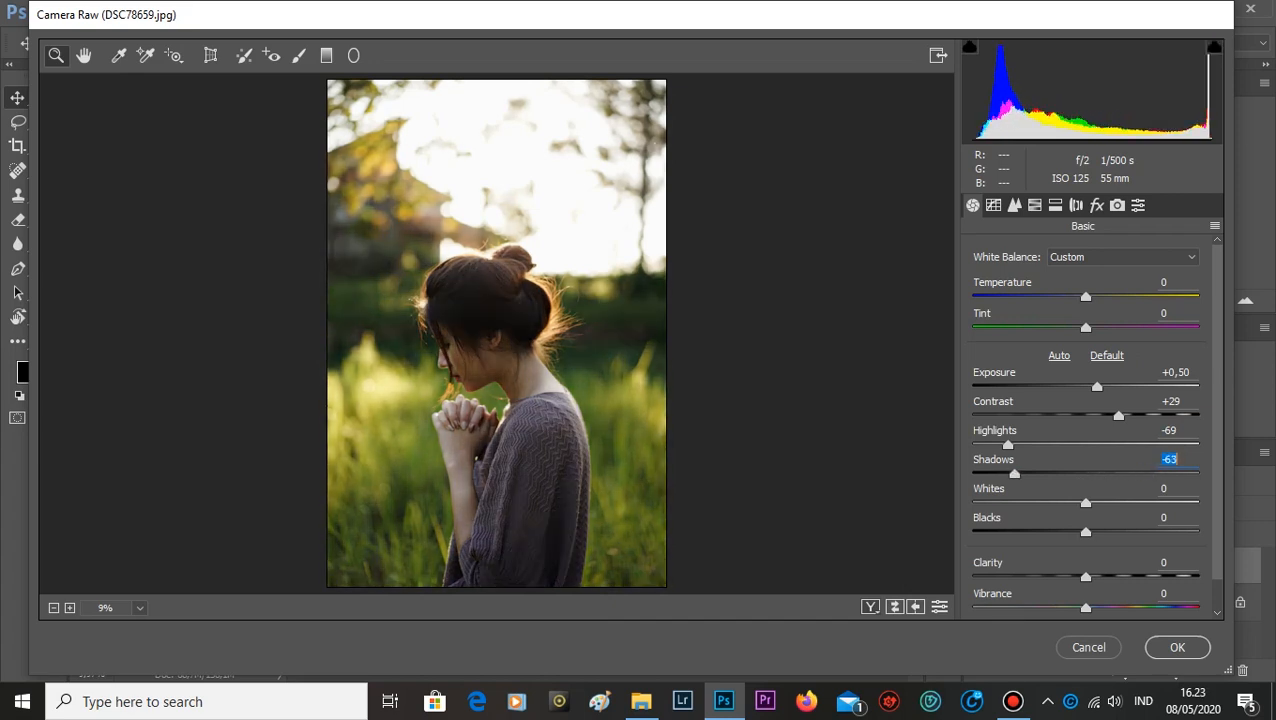
key(Up)
key(Up)
key(Up)
key(Up)
key(Up)
key(Up)
key(Up)
key(Up)
key(Up)
key(Up)
key(Up)
key(Up)
key(Up)
key(Up)
key(Up)
key(Up)
key(Up)
key(Up)
key(Up)
key(Up)
key(Up)
key(Up)
key(Up)
key(Up)
key(Up)
key(Up)
key(Up)
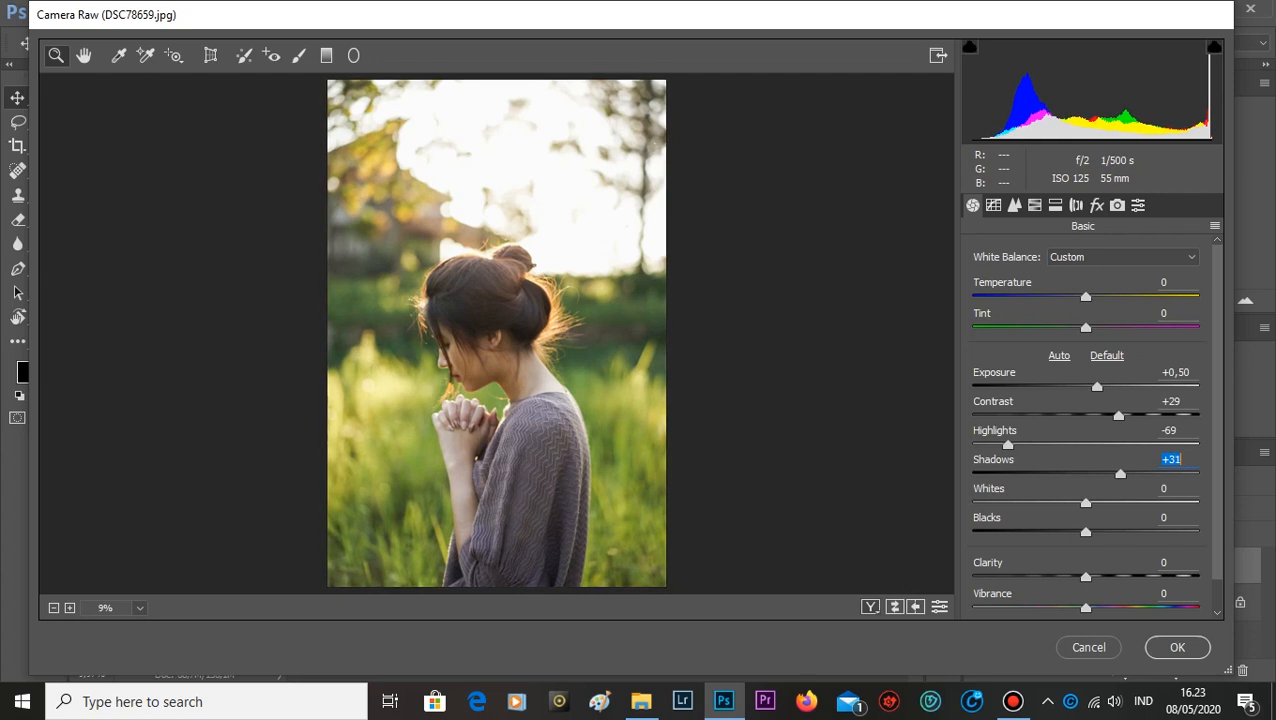
key(Up)
key(Up)
key(Up)
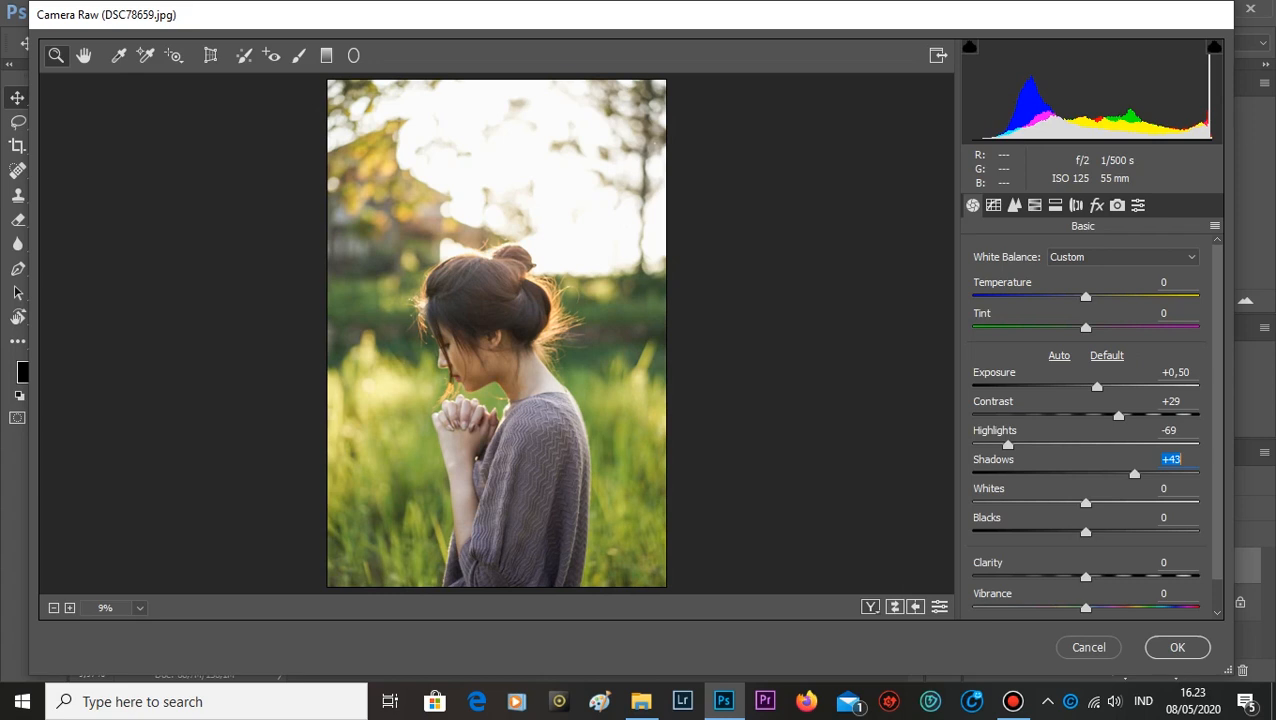
- Raise the photo's Blacks to +19
key(Up)
key(Up)
key(Up)
key(Up)
key(Up)
key(Up)
key(Up)
key(Up)
key(Up)
key(Up)
key(Up)
key(Up)
key(Up)
key(Up)
key(Up)
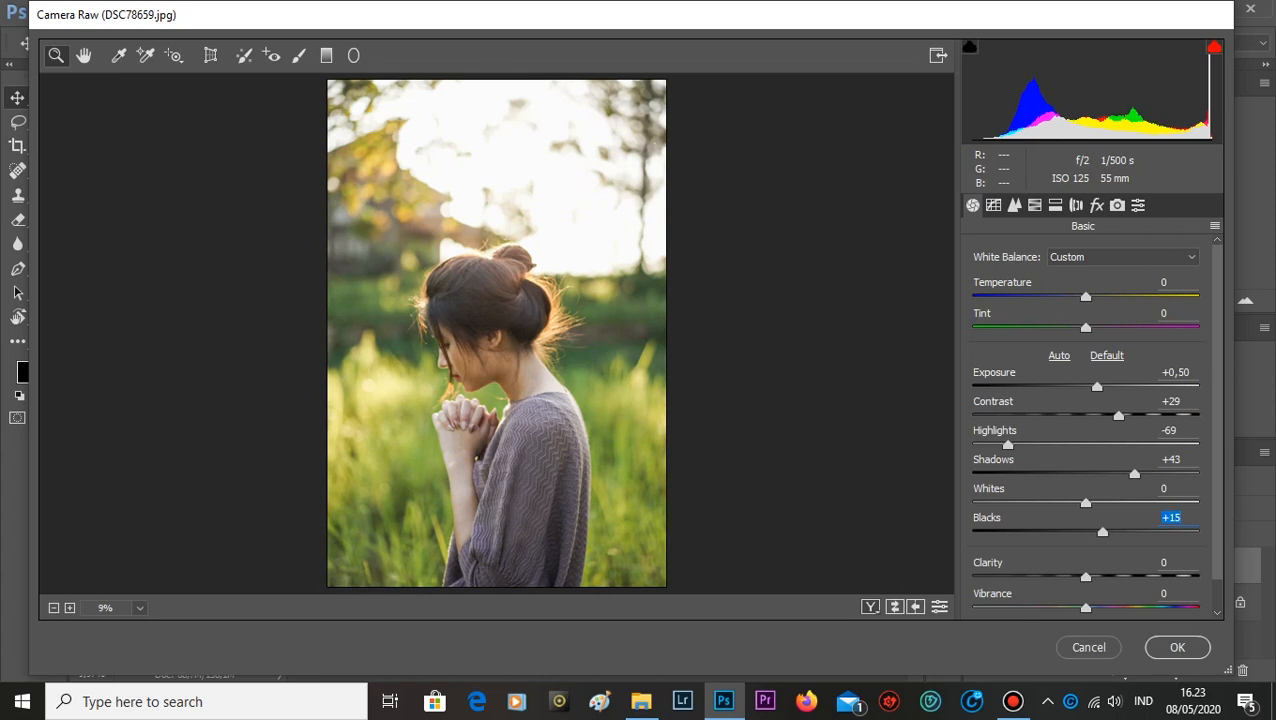
key(Up)
key(Up)
key(Up)
key(Up)
key(Up)
key(Up)
key(Up)
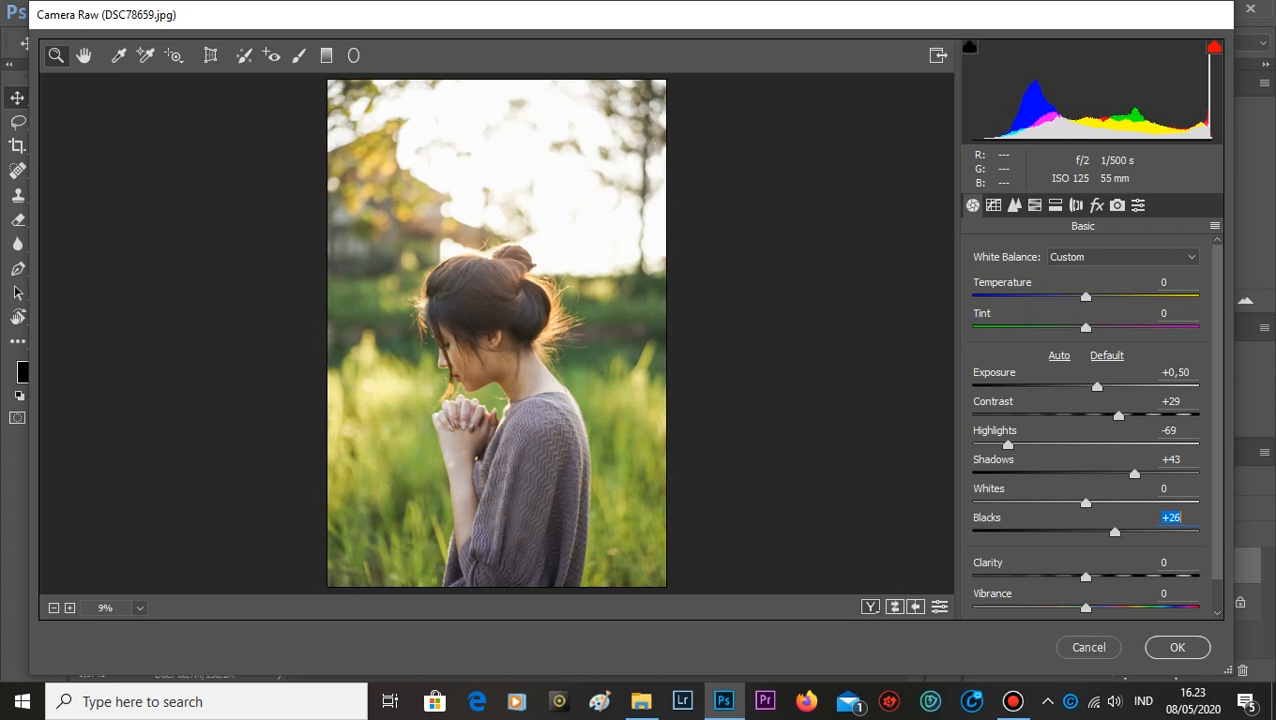
key(Down)
key(Down)
key(Down)
key(Down)
key(Down)
- Try different clarity strengths on the photo and set Clarity to +19
key(Tab)
key(Up)
key(Up)
key(Up)
key(Up)
key(Up)
key(Up)
key(Up)
key(Up)
key(Up)
key(Up)
key(Up)
key(Up)
key(Up)
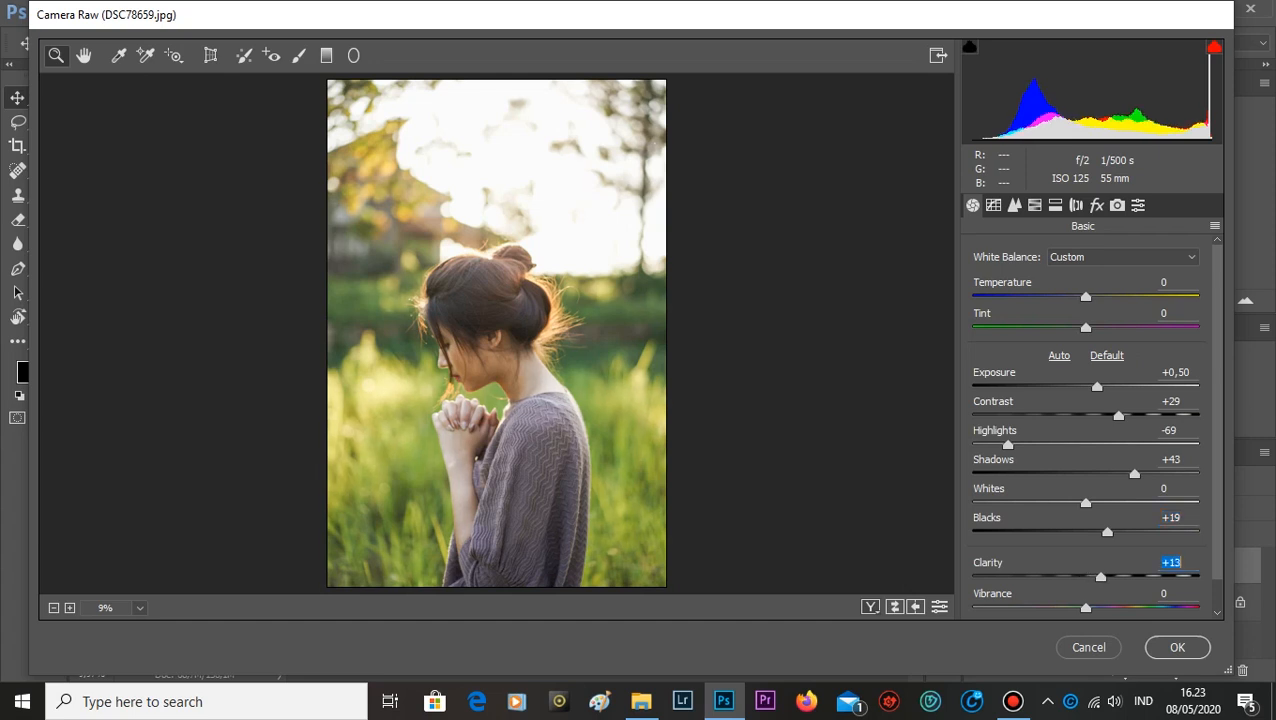
key(Down)
key(Down)
key(Down)
key(Down)
key(Down)
key(Down)
key(Down)
key(Down)
key(Down)
key(Down)
key(Down)
key(Down)
key(Down)
key(Down)
key(Down)
key(Down)
key(Down)
key(Down)
key(Down)
key(Down)
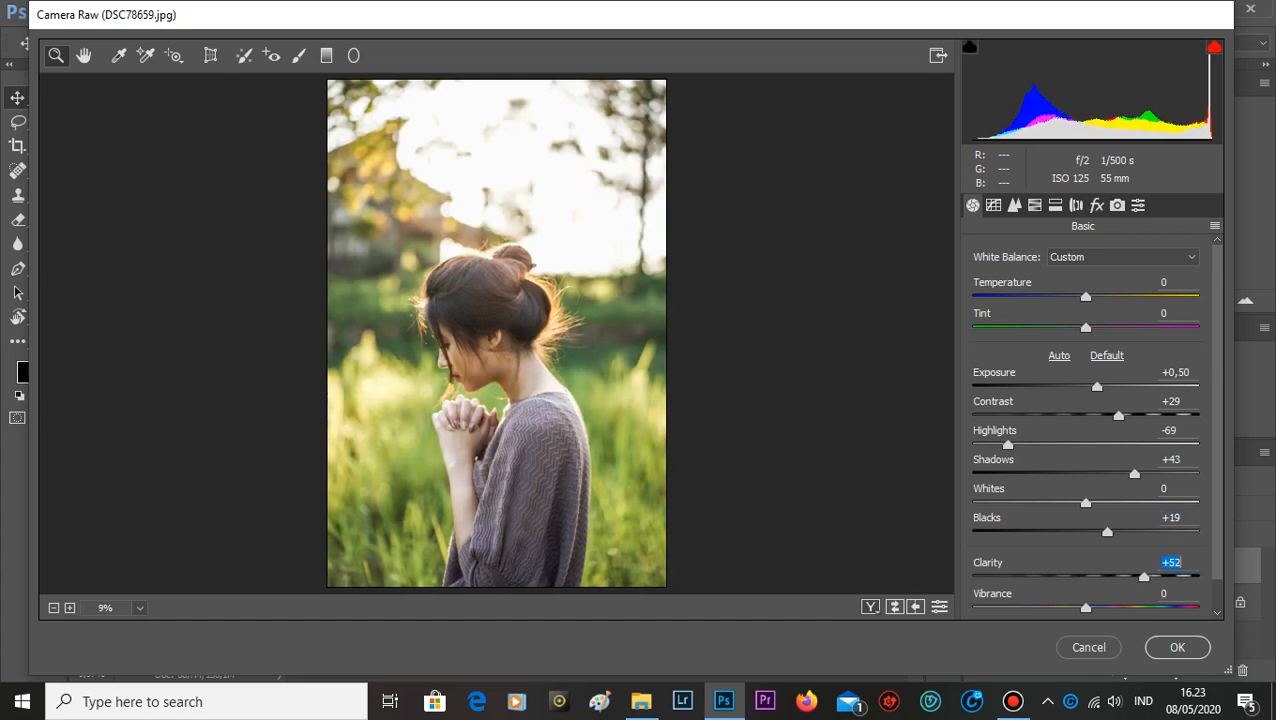
key(Up)
key(Up)
key(Up)
key(Up)
key(Up)
key(Up)
key(Up)
key(Up)
key(Up)
key(Up)
key(Up)
key(Up)
key(Up)
key(Up)
key(Up)
key(Up)
key(Up)
key(Up)
key(Up)
key(Up)
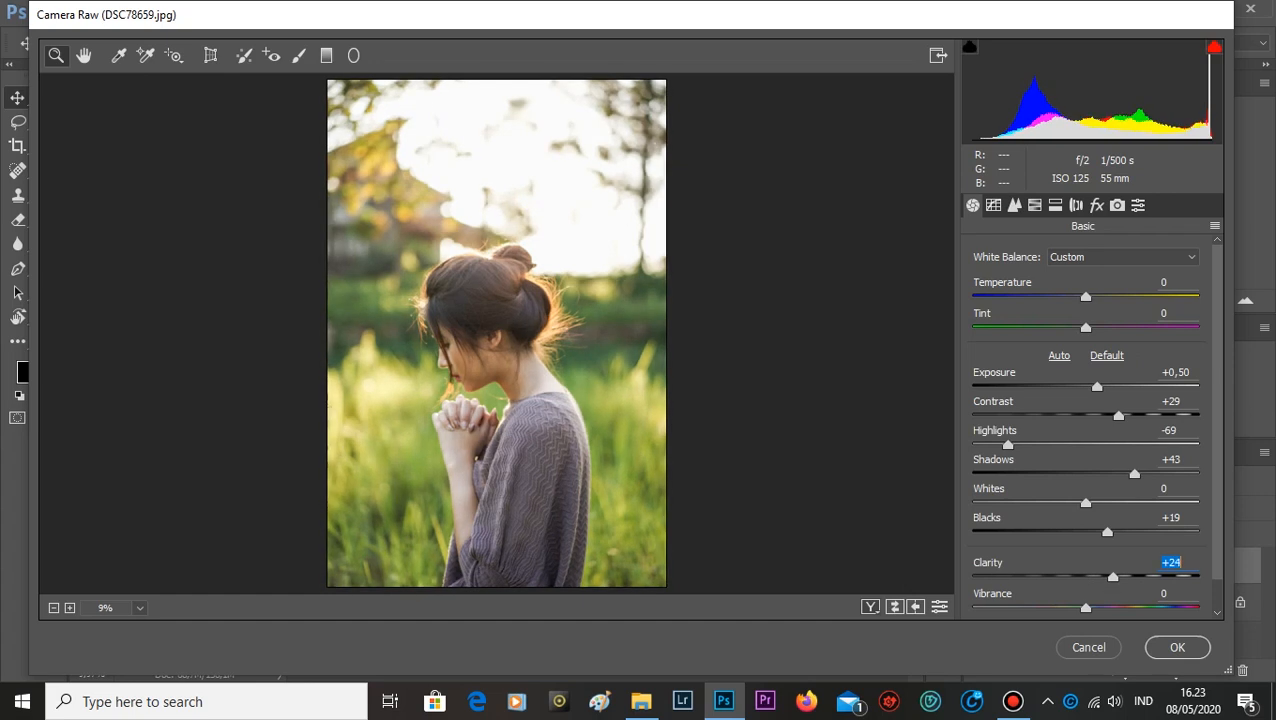
key(Down)
key(Down)
key(Down)
key(Down)
key(Up)
key(Up)
key(Up)
key(Up)
key(Up)
key(Up)
key(Up)
key(Up)
- Set the photo's vibrance to +4 and saturation to -13
scroll(1085, 420, down, 1)
mouse_move(1086, 573)
mouse_down()
mouse_move(1174, 573)
mouse_move(998, 573)
mouse_move(1089, 573)
mouse_up()
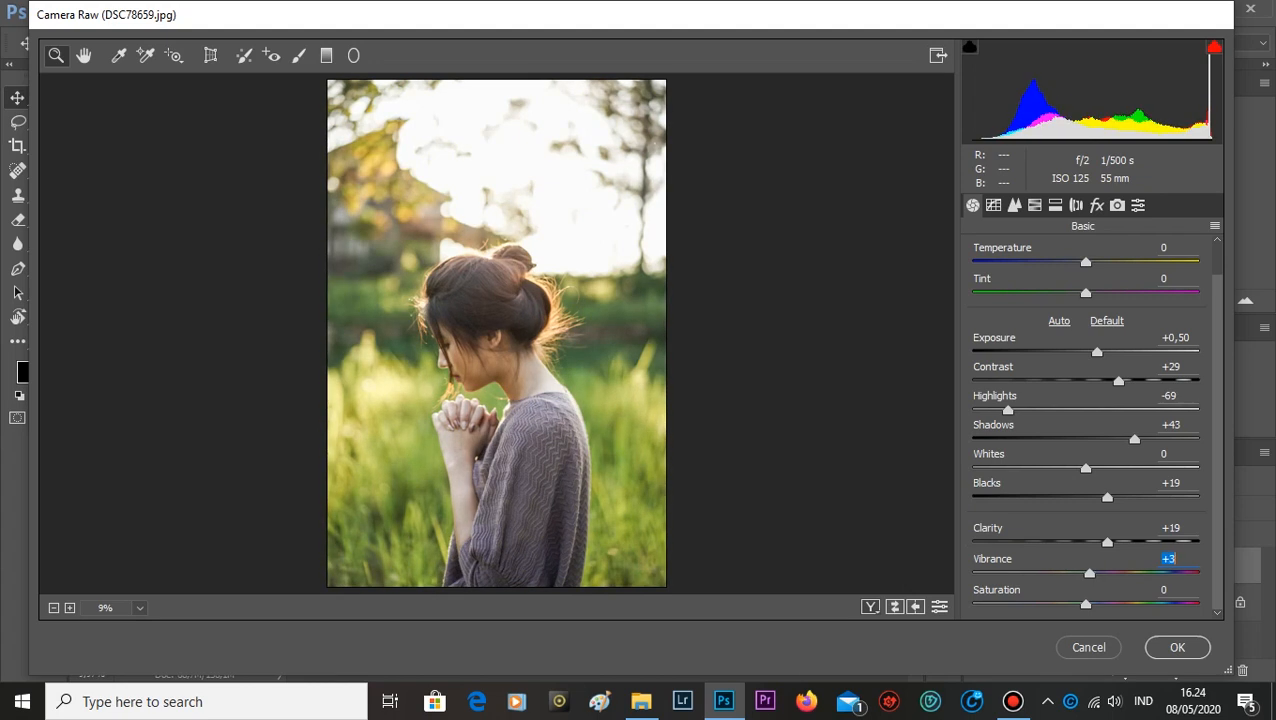
mouse_move(1086, 604)
mouse_down()
mouse_move(1131, 604)
mouse_move(1072, 604)
mouse_up()
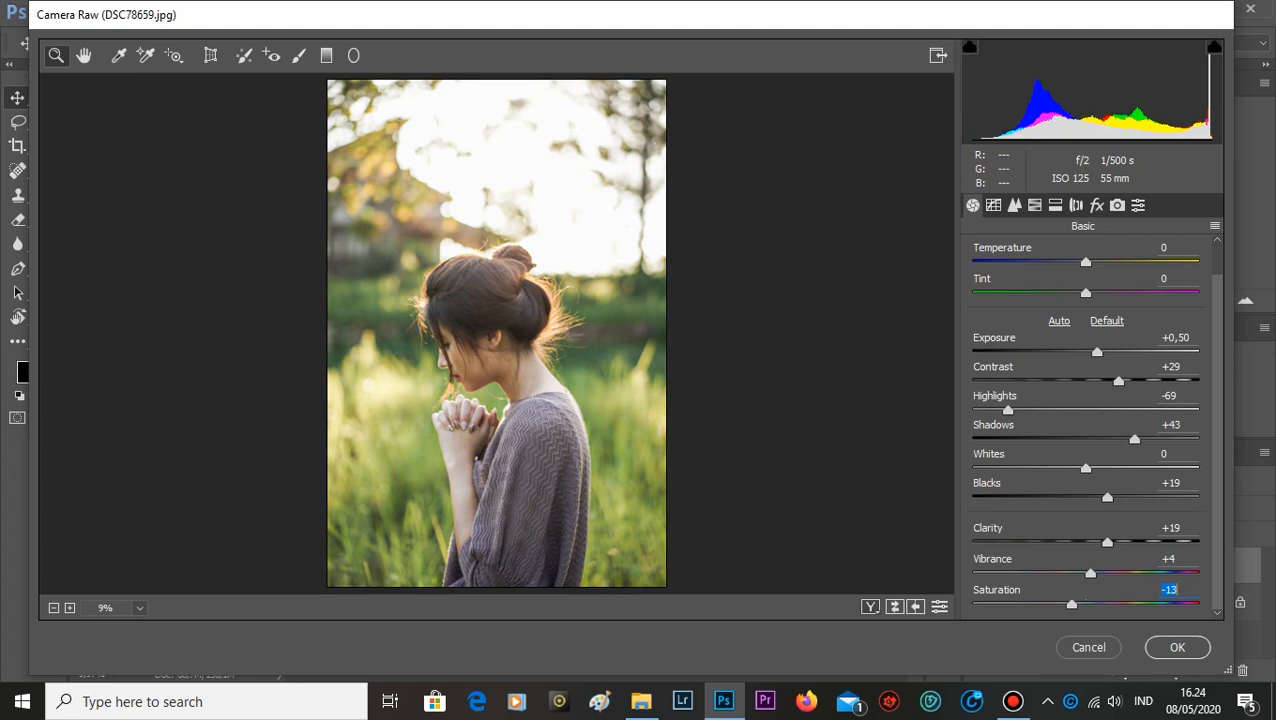
- Shape a custom RGB point curve, lifting the black point to output 19 and adding points from the darker tones up to the highlights
click(993, 205)
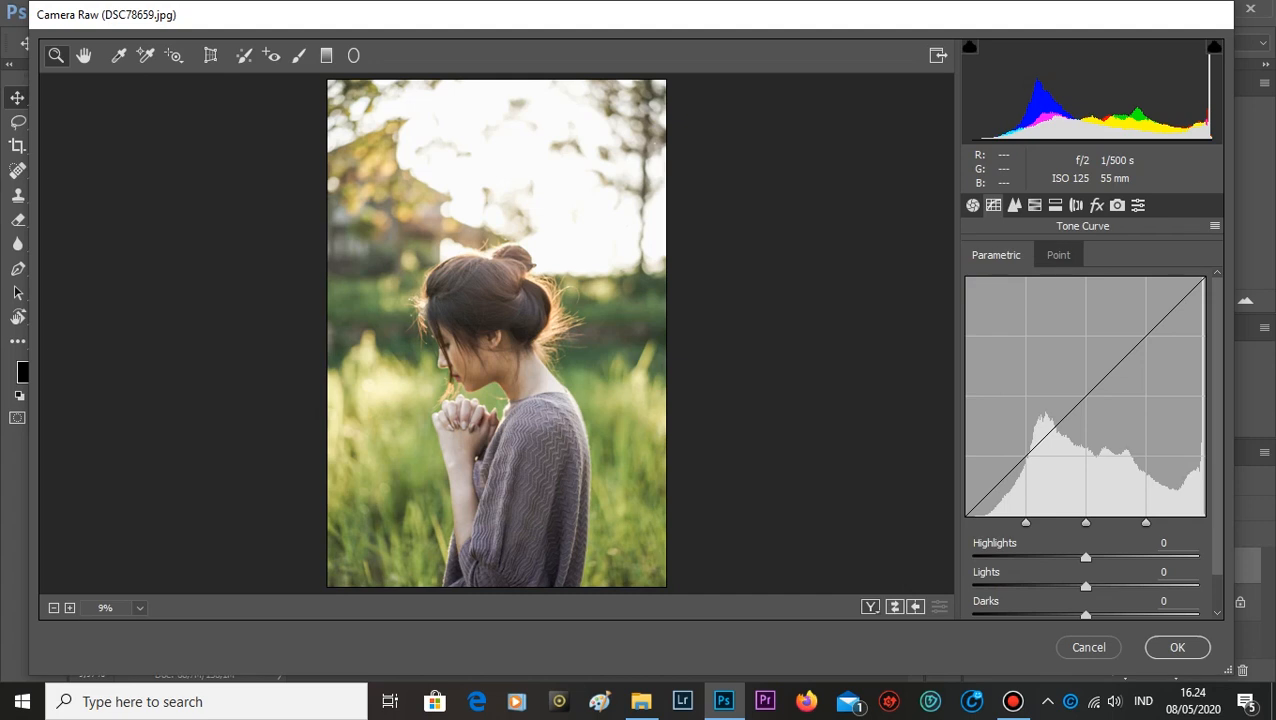
click(1058, 255)
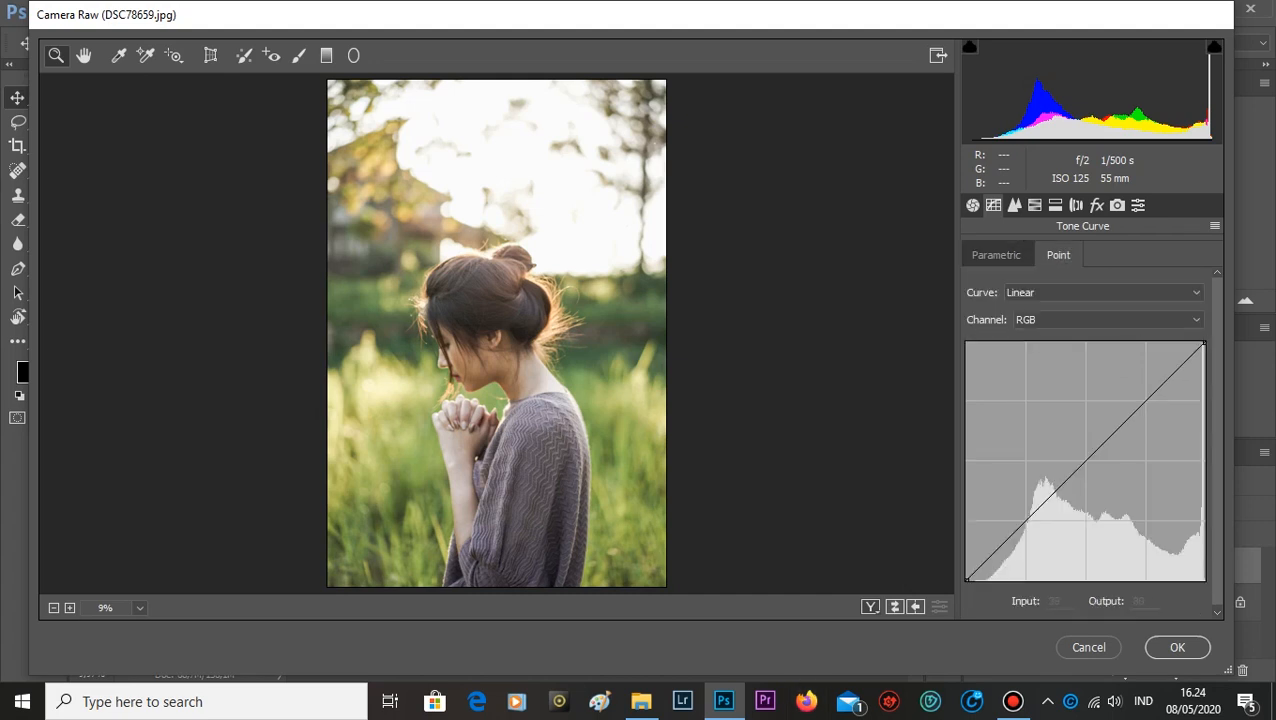
drag(966, 580, 966, 563)
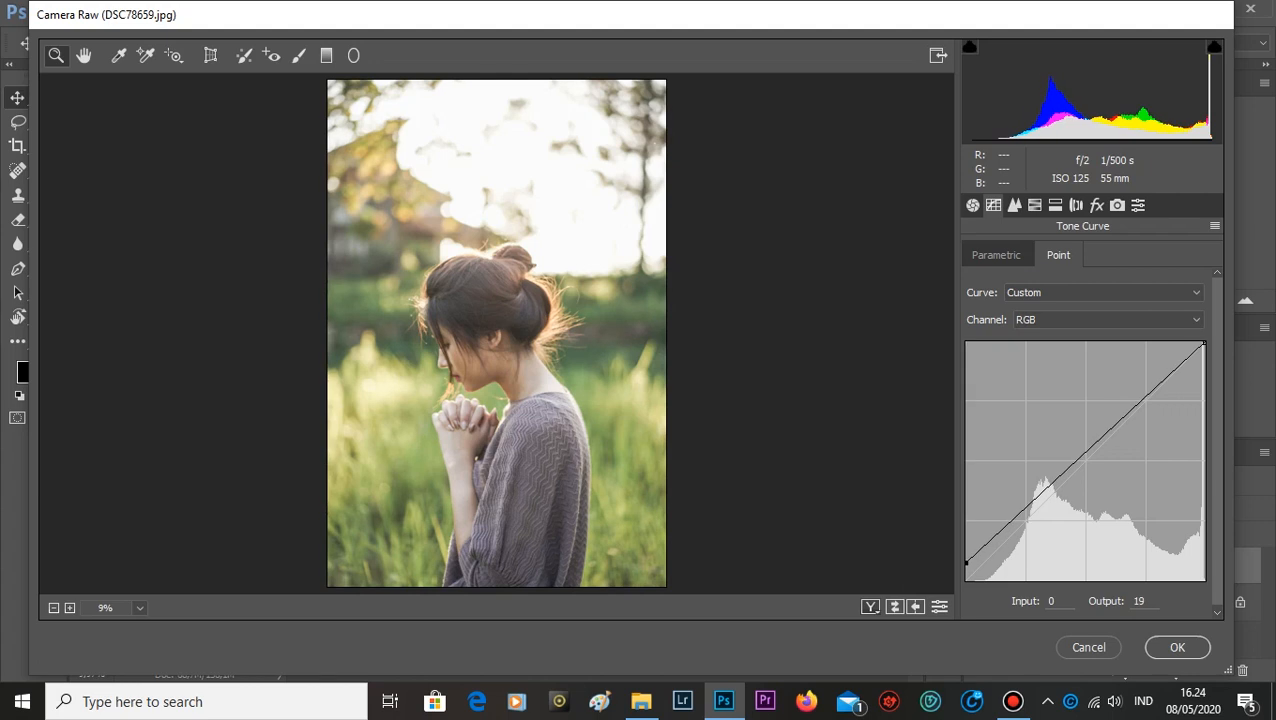
drag(1018, 516, 1059, 488)
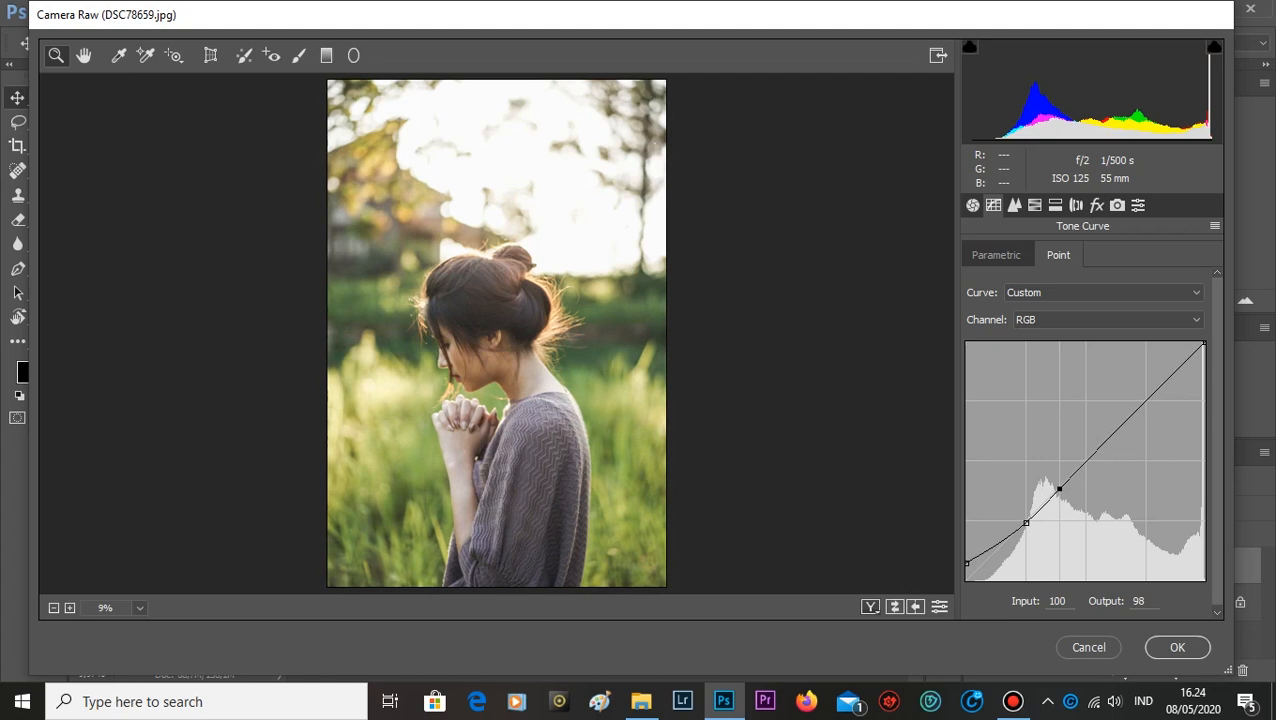
drag(1104, 440, 1129, 418)
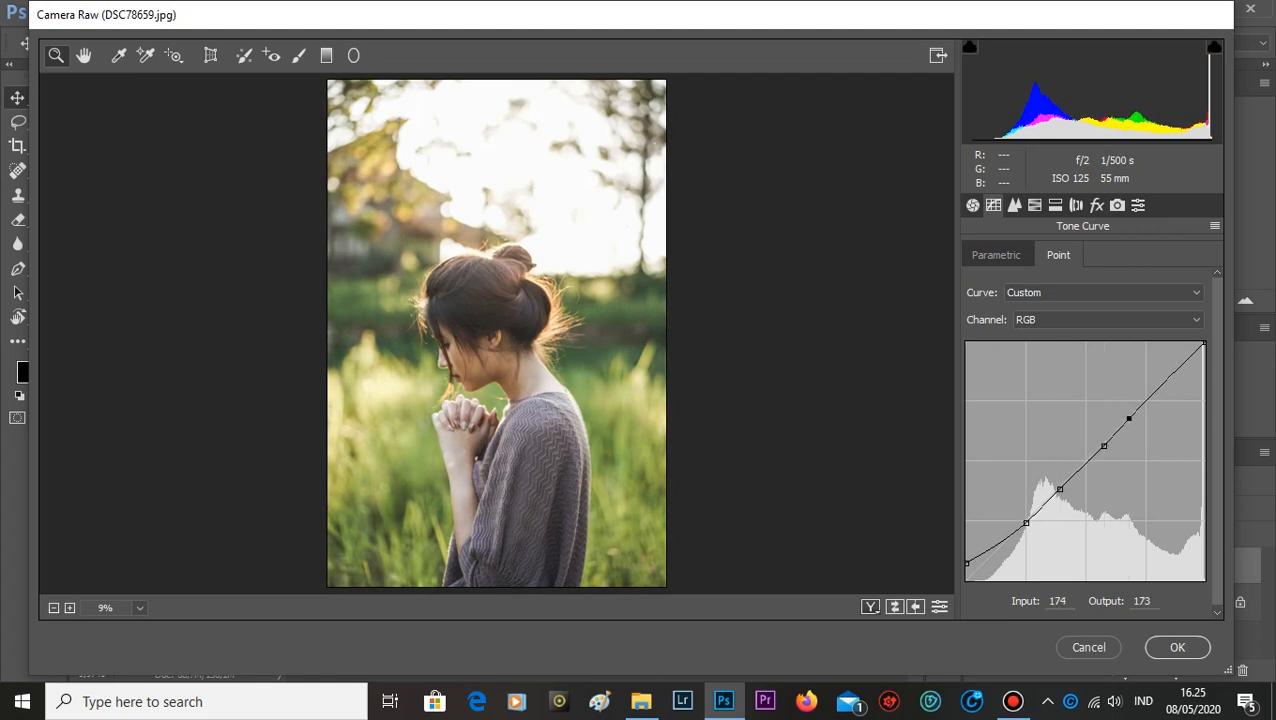
click(1172, 377)
drag(1173, 376, 1173, 373)
- Set the parametric tone curve's Highlights to -17 and Lights to +18
click(996, 255)
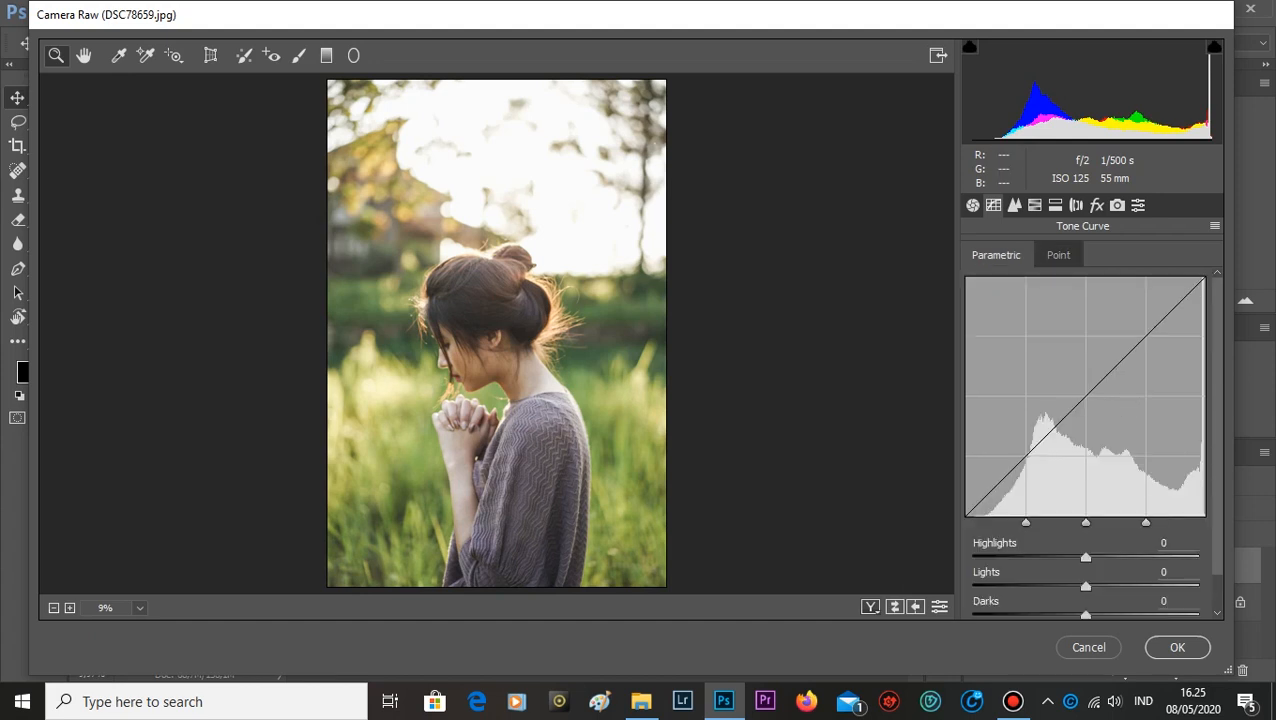
scroll(1085, 420, down, 1)
drag(1086, 517, 1056, 517)
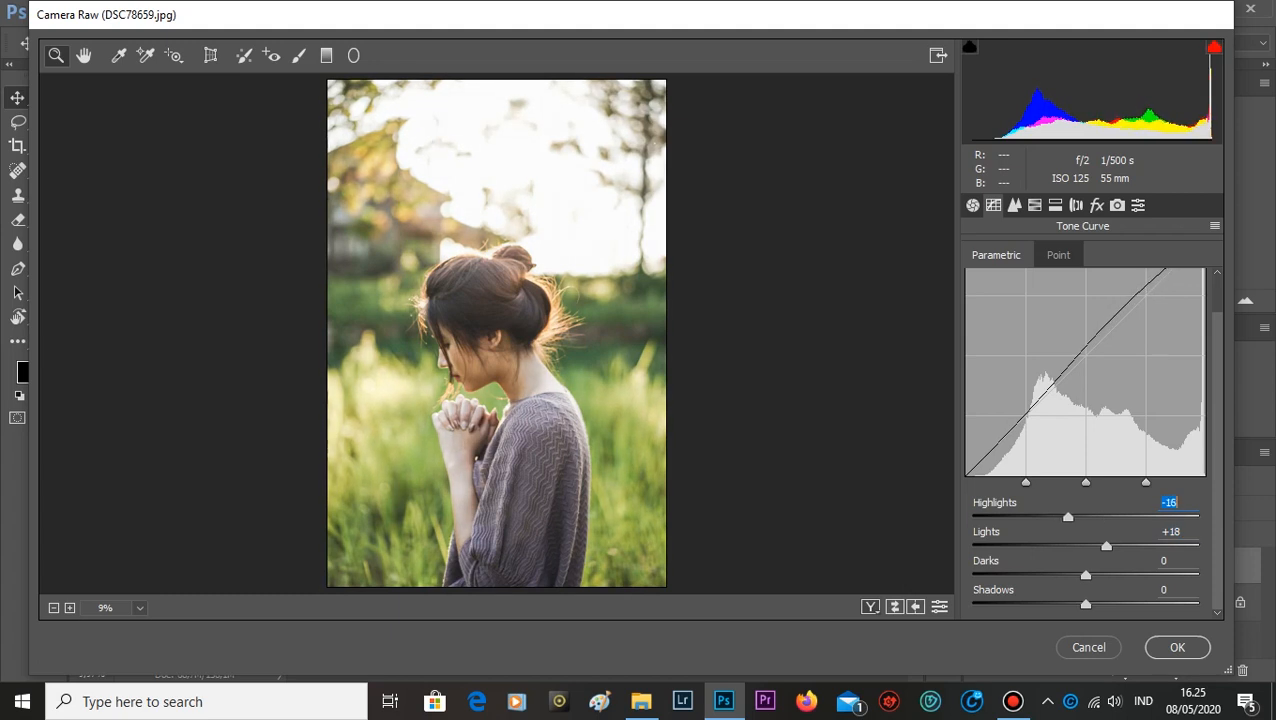
key(Down)
key(Down)
key(Down)
- Lower the parametric tone curve's Darks to -38
drag(1086, 575, 1038, 575)
key(Up)
key(Up)
key(Up)
key(Up)
key(Up)
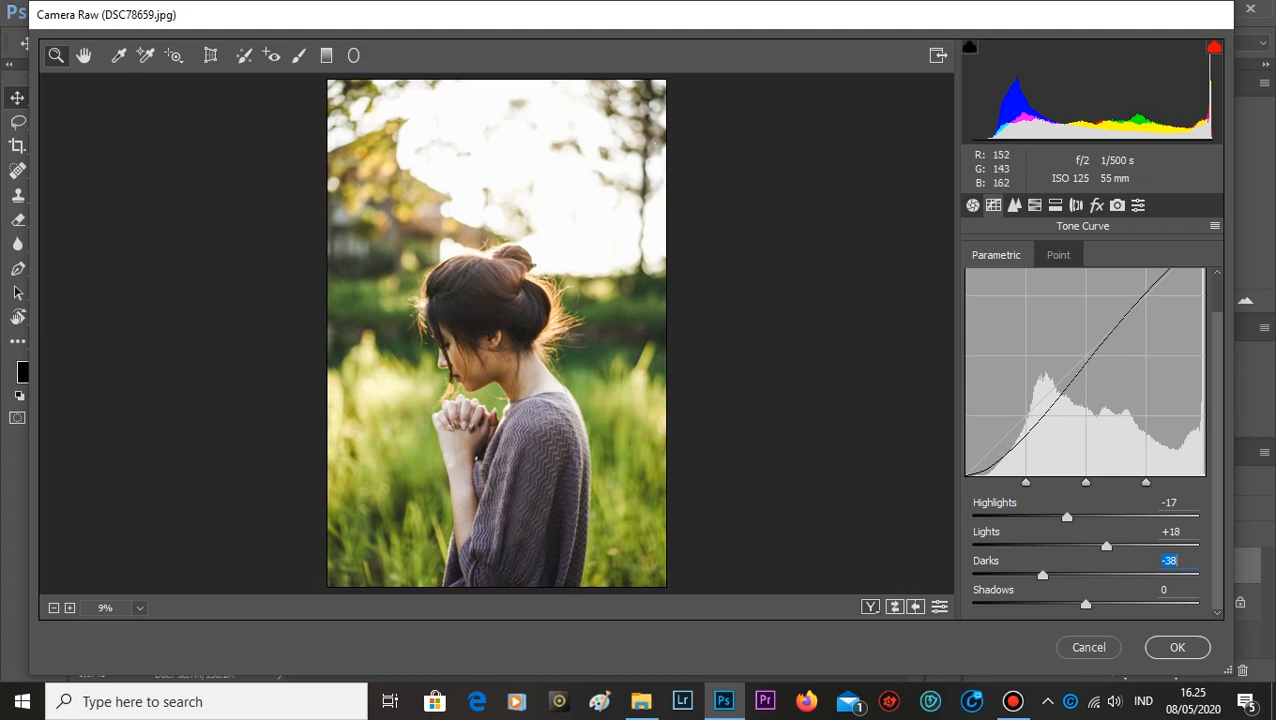
- Increase the photo's sharpening amount
click(1035, 205)
click(1014, 205)
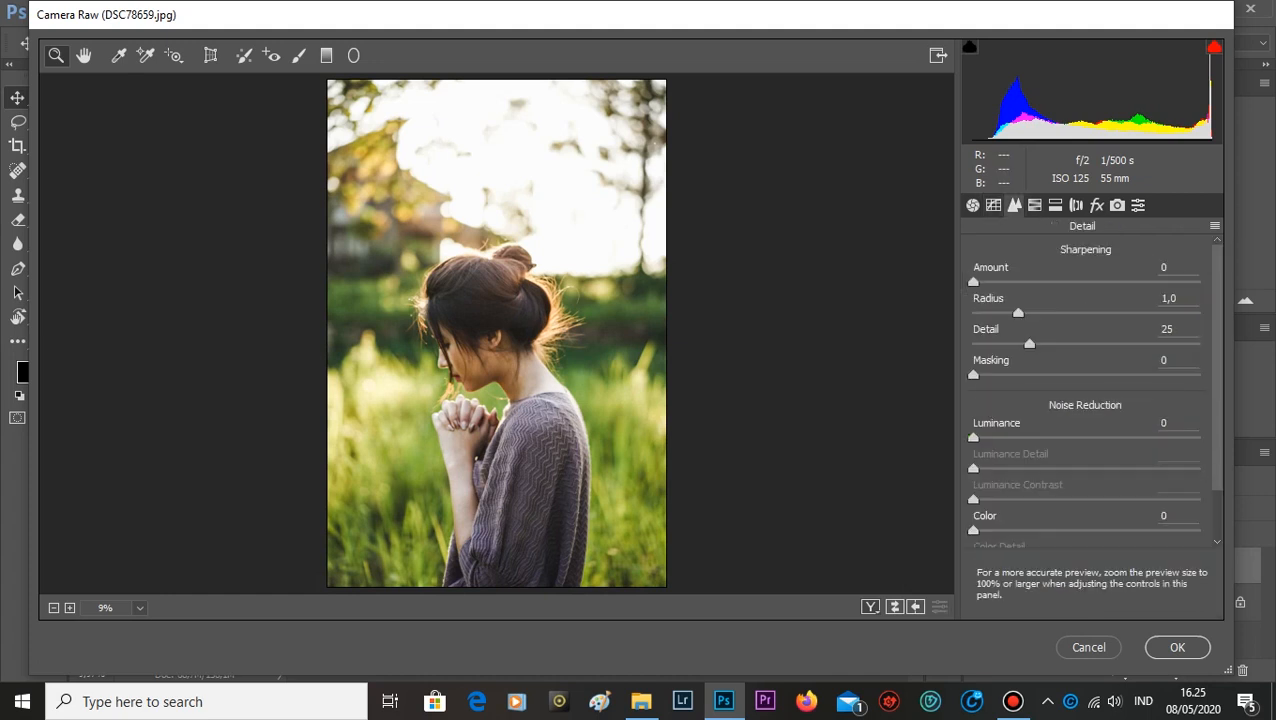
drag(973, 281, 1017, 281)
- Shift the hue of Reds to -4 and Oranges to -6
click(1034, 205)
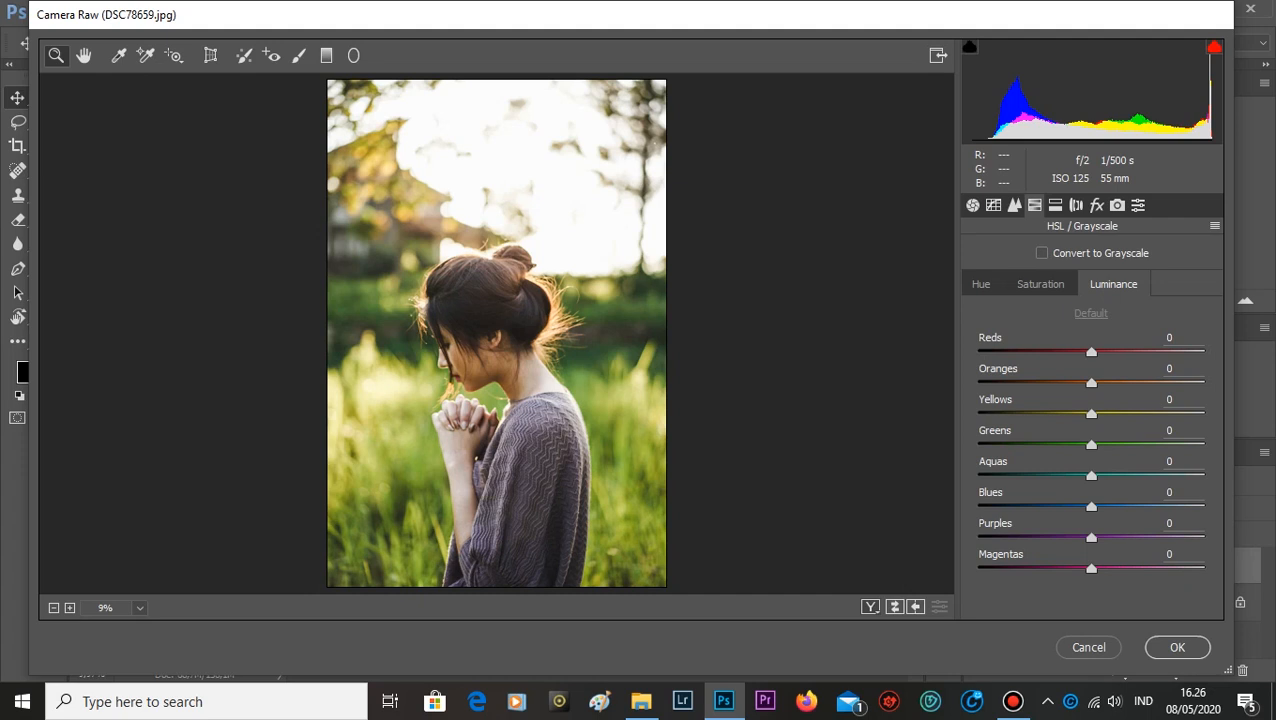
click(980, 284)
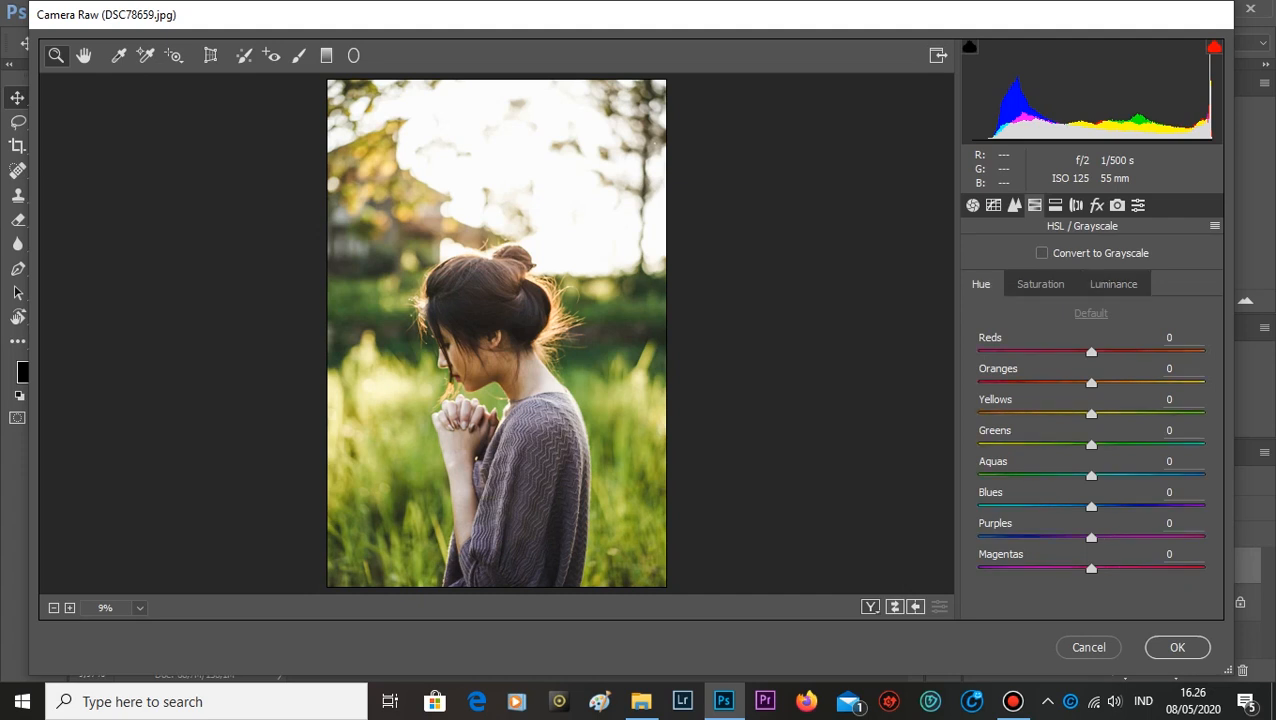
key(Down)
key(Down)
key(Down)
mouse_move(1091, 383)
mouse_down()
mouse_move(1123, 383)
mouse_move(1079, 383)
mouse_up()
key(Up)
key(Up)
- Set the hue of Yellows to +100, Greens +28, Aquas +4, Blues +7 and Purples +9, and adjust Magentas slightly
drag(1091, 413, 1204, 413)
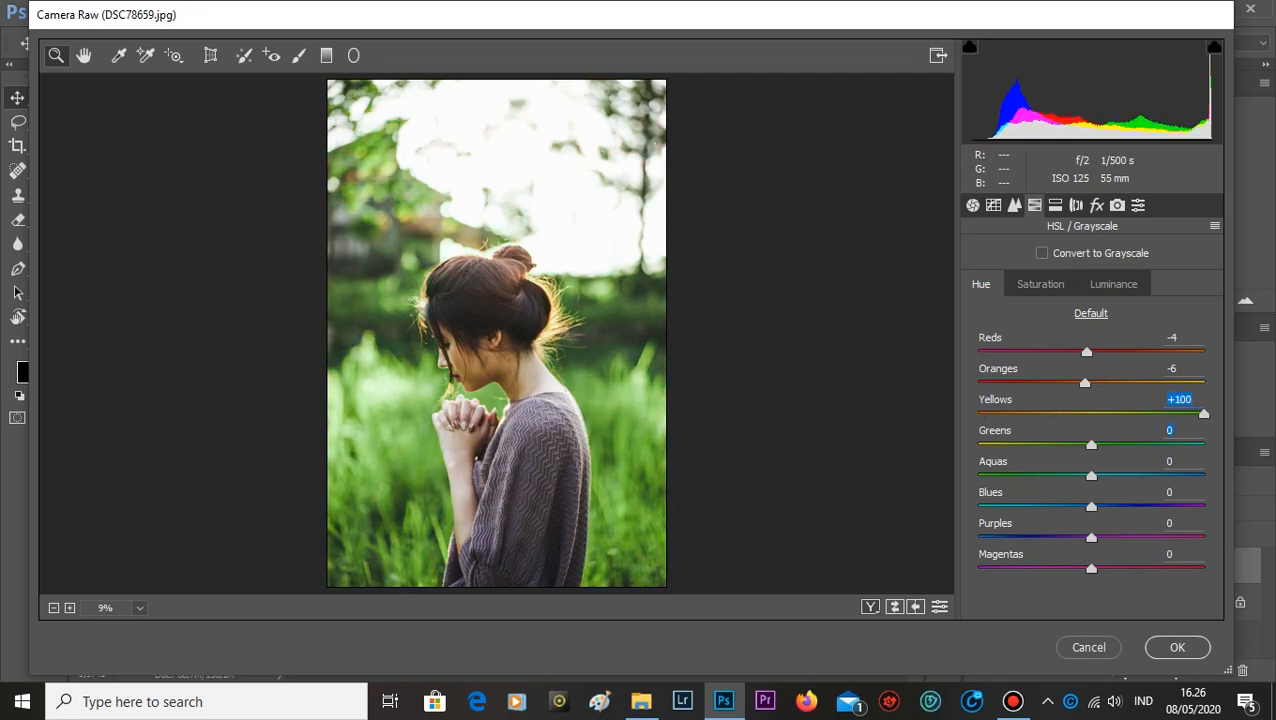
drag(1091, 444, 1122, 444)
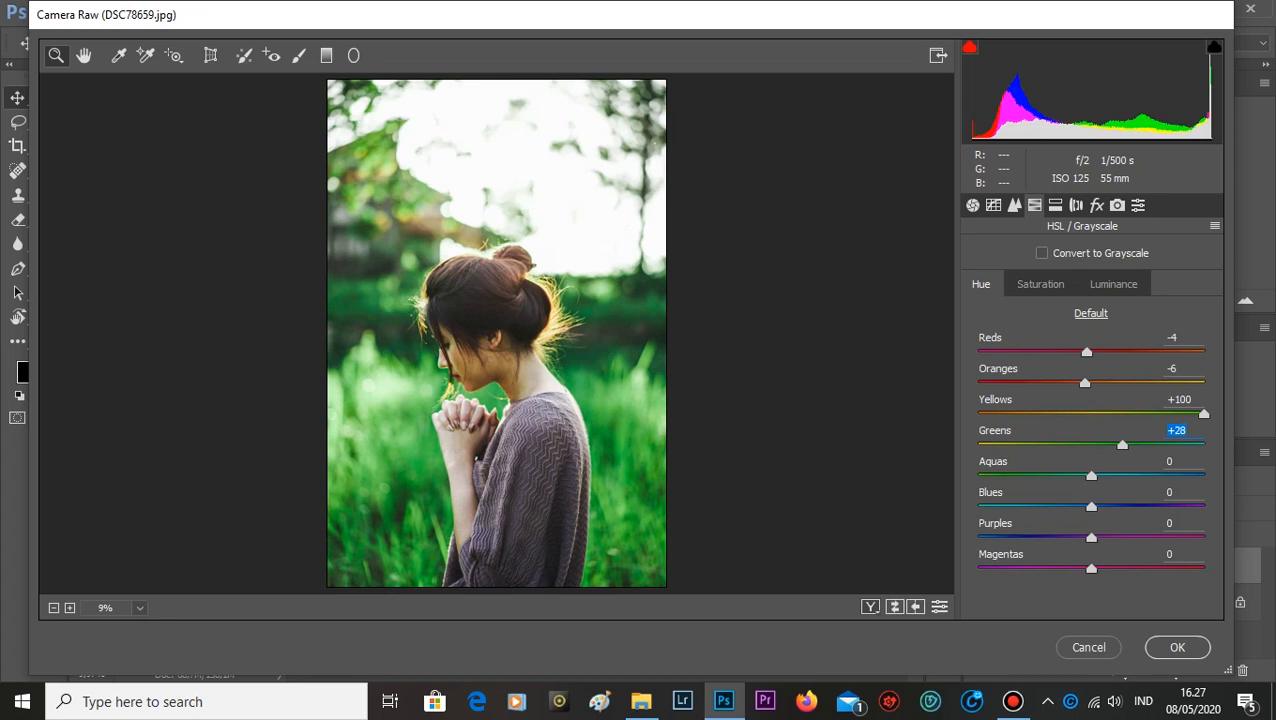
mouse_move(1091, 475)
mouse_down()
mouse_move(1037, 475)
mouse_move(1093, 475)
mouse_up()
drag(1091, 506, 1101, 537)
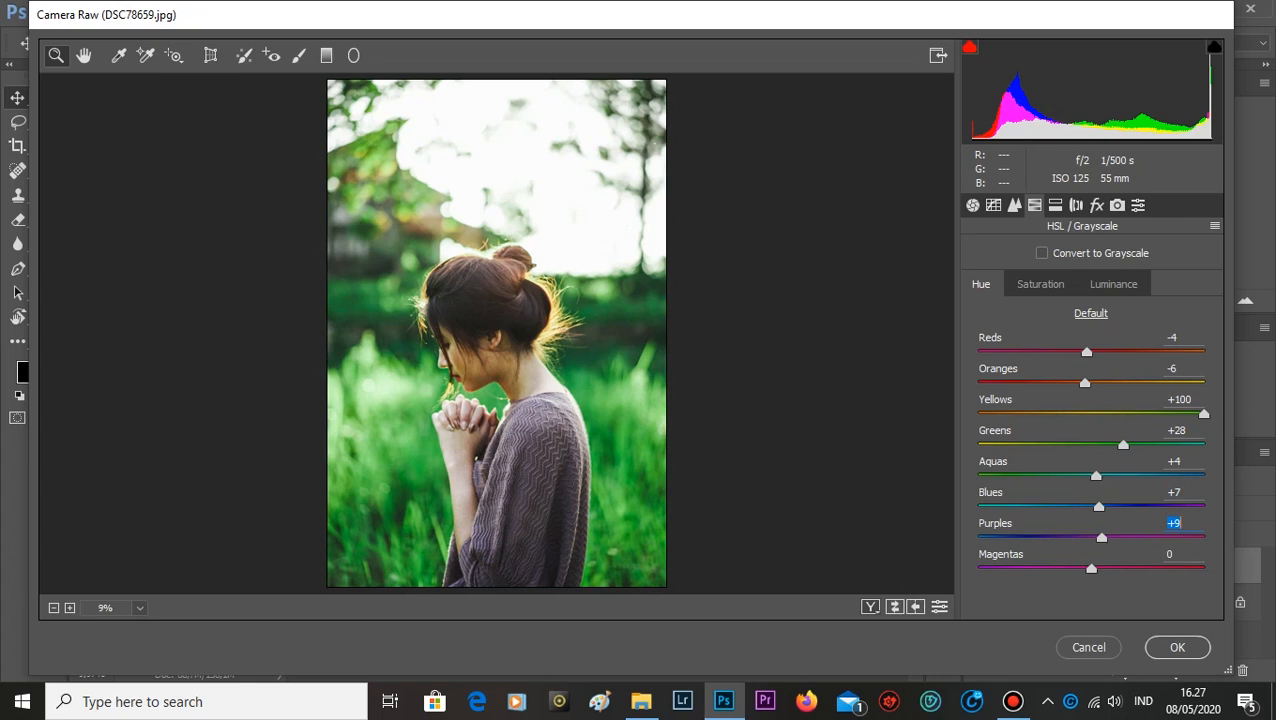
drag(1091, 568, 1093, 568)
- Set the color saturation of Reds to -15, Oranges to -4, Yellows to -100 and Greens to +17
click(1040, 284)
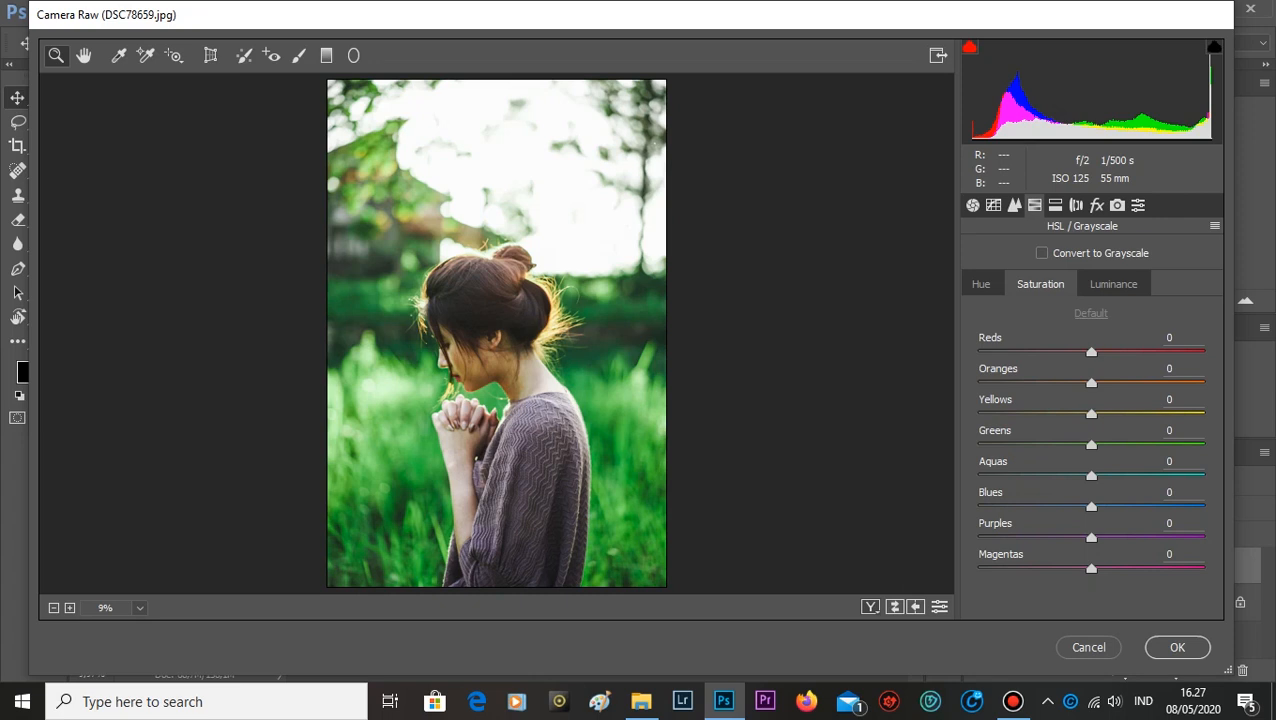
drag(1091, 352, 979, 413)
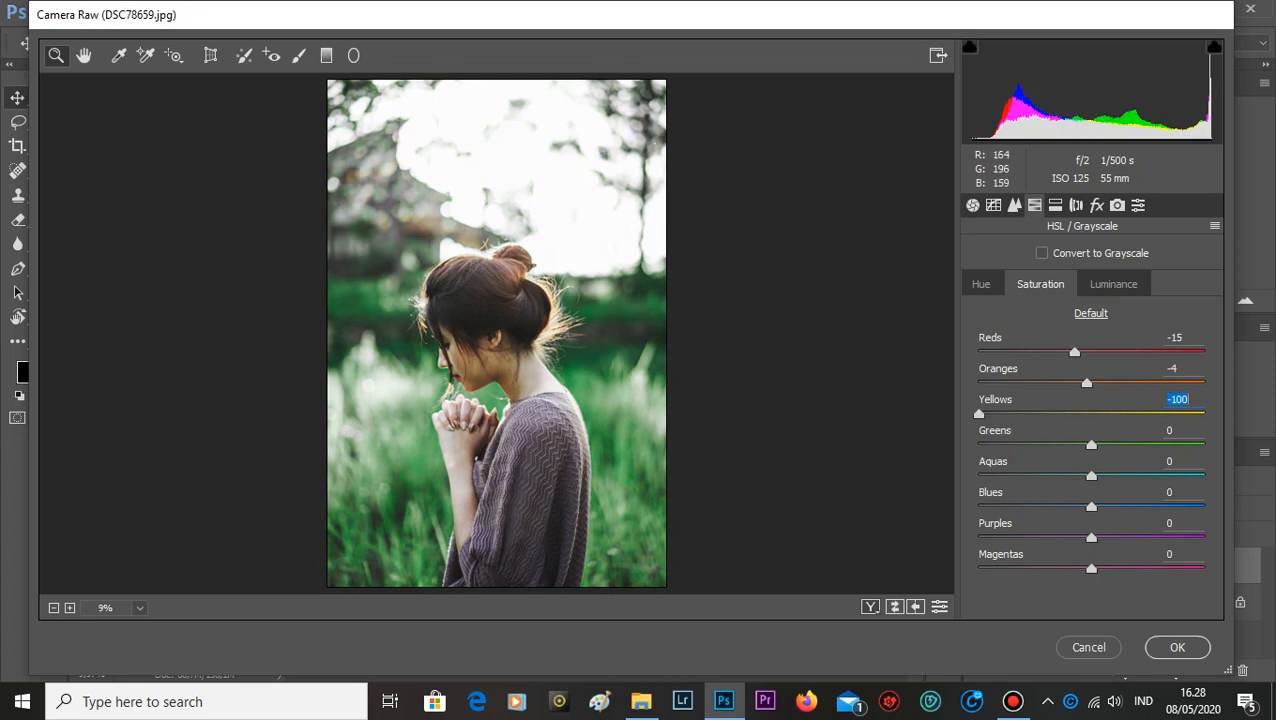
mouse_move(1091, 444)
mouse_down()
mouse_move(1114, 444)
mouse_move(994, 444)
mouse_move(1195, 444)
mouse_move(1091, 444)
mouse_move(1110, 444)
mouse_up()
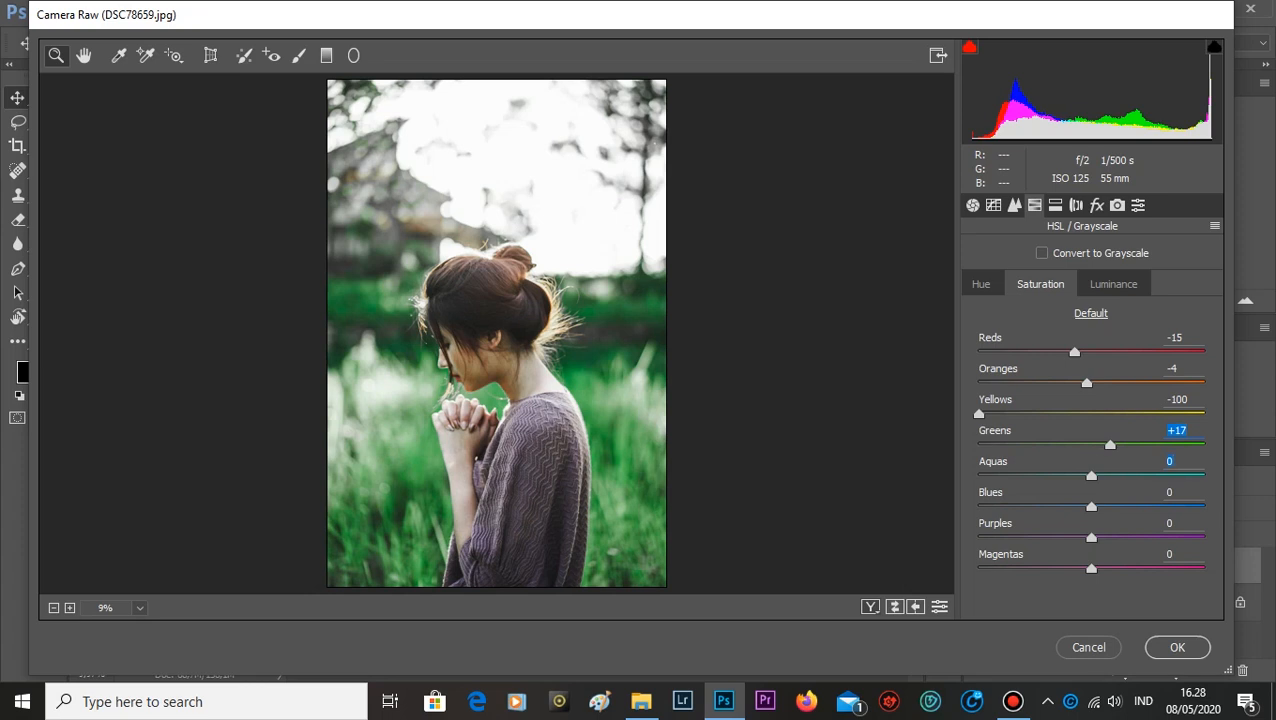
- Raise the color saturation of Aquas to +10 and Blues to +11
key(Tab)
key(Up)
key(Up)
key(Up)
key(Up)
key(Up)
key(Up)
key(Up)
key(Up)
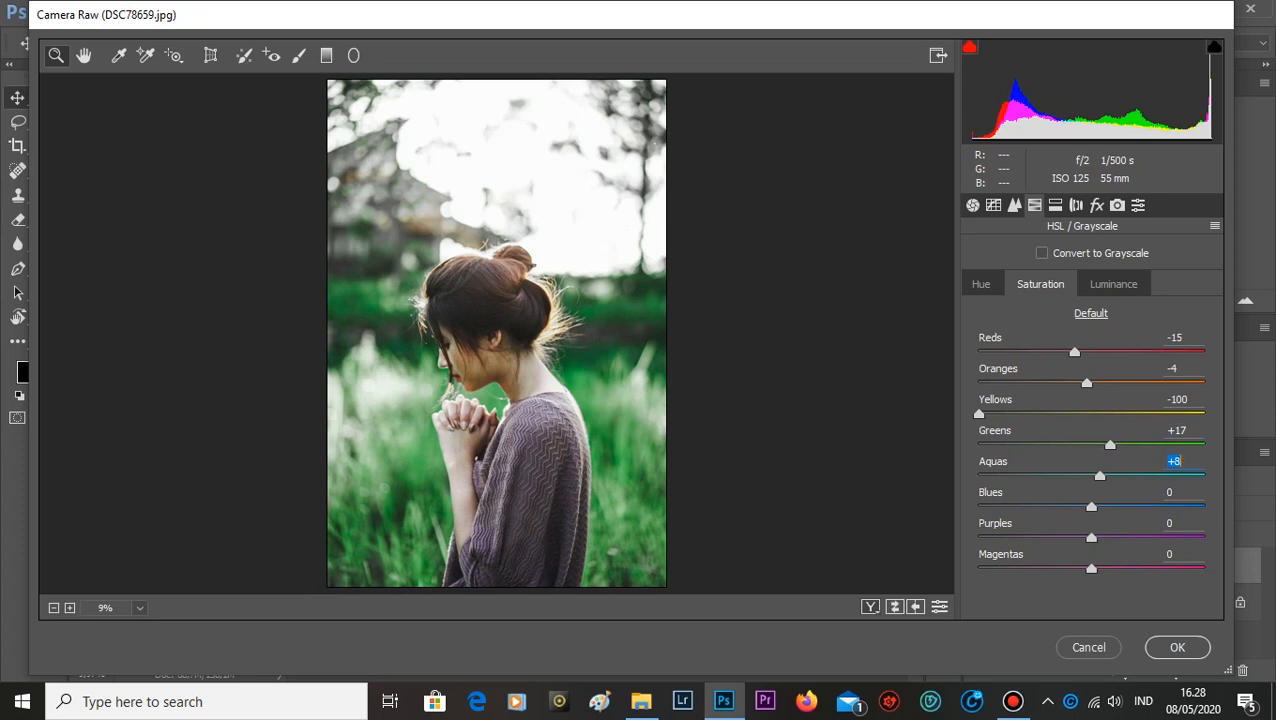
key(Up)
key(Up)
mouse_move(1091, 506)
mouse_down()
mouse_move(1133, 506)
mouse_move(999, 506)
mouse_move(1102, 506)
mouse_up()
- Raise the color saturation of Purples to +4
key(Tab)
key(Up)
key(Up)
key(Up)
key(Up)
key(Up)
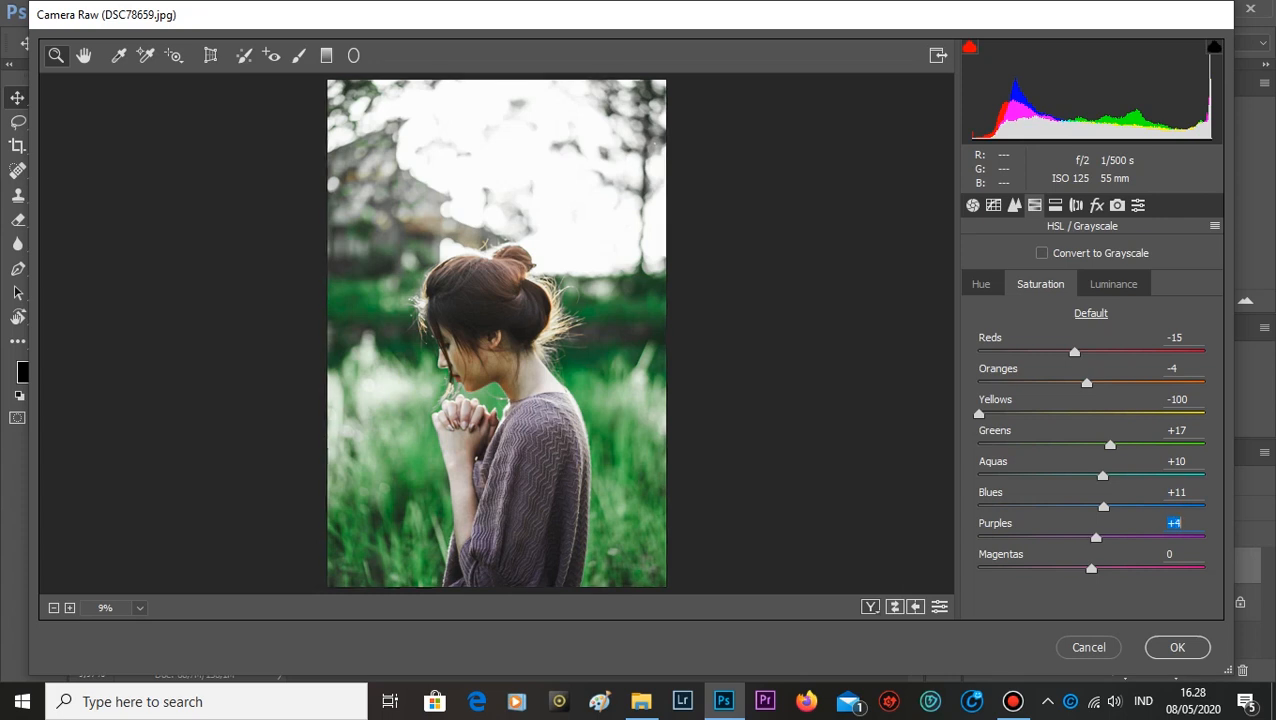
key(Down)
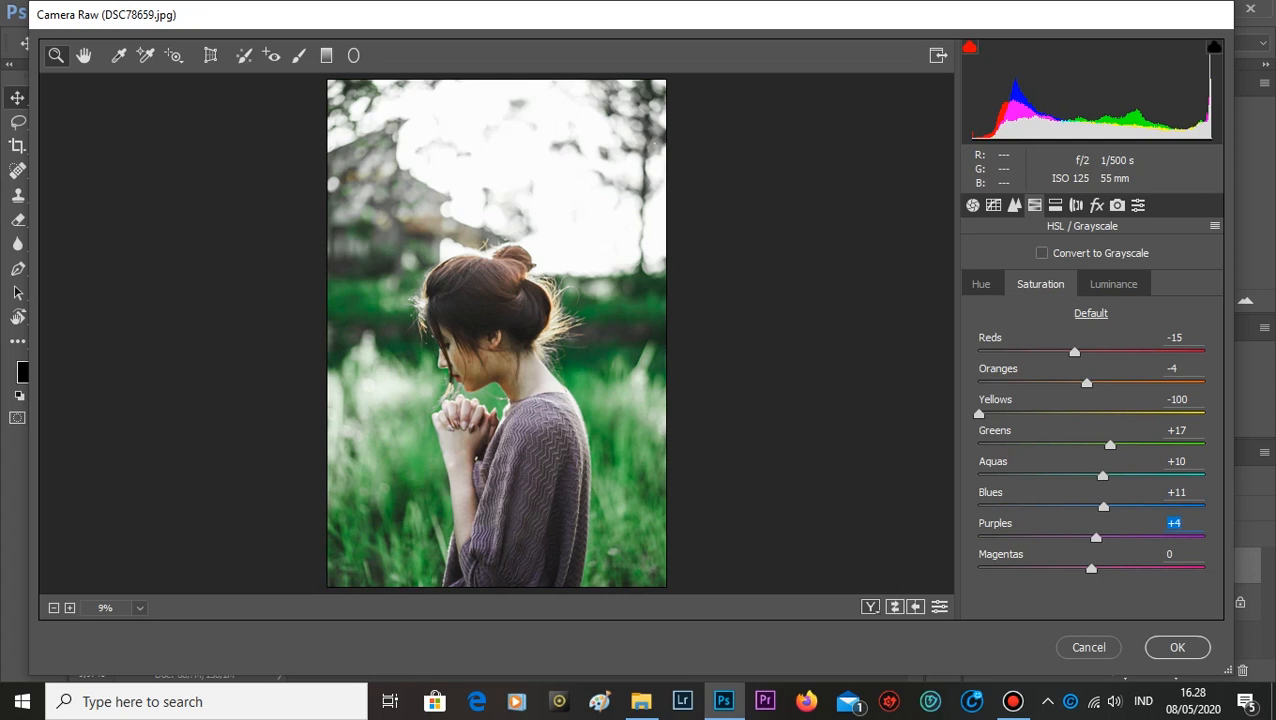
- Lower the color saturation of Magentas to -29
key(Tab)
key(Down)
key(Down)
key(Down)
key(Down)
key(Down)
key(Down)
key(Down)
key(Down)
key(Down)
key(Down)
key(Down)
key(Down)
key(Down)
key(Down)
key(Down)
key(Down)
key(Down)
key(Down)
key(Down)
key(Down)
key(Down)
key(Down)
key(Down)
key(Down)
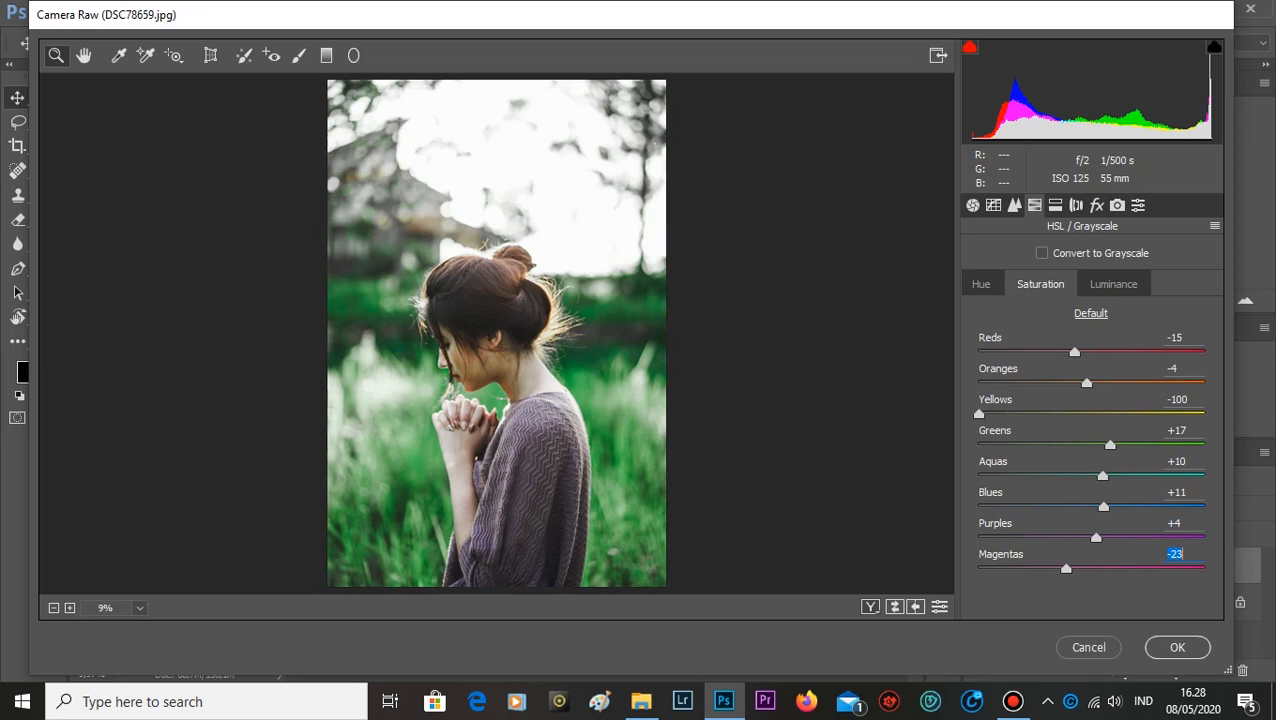
key(Down)
key(Down)
key(Down)
key(Down)
key(Down)
key(Down)
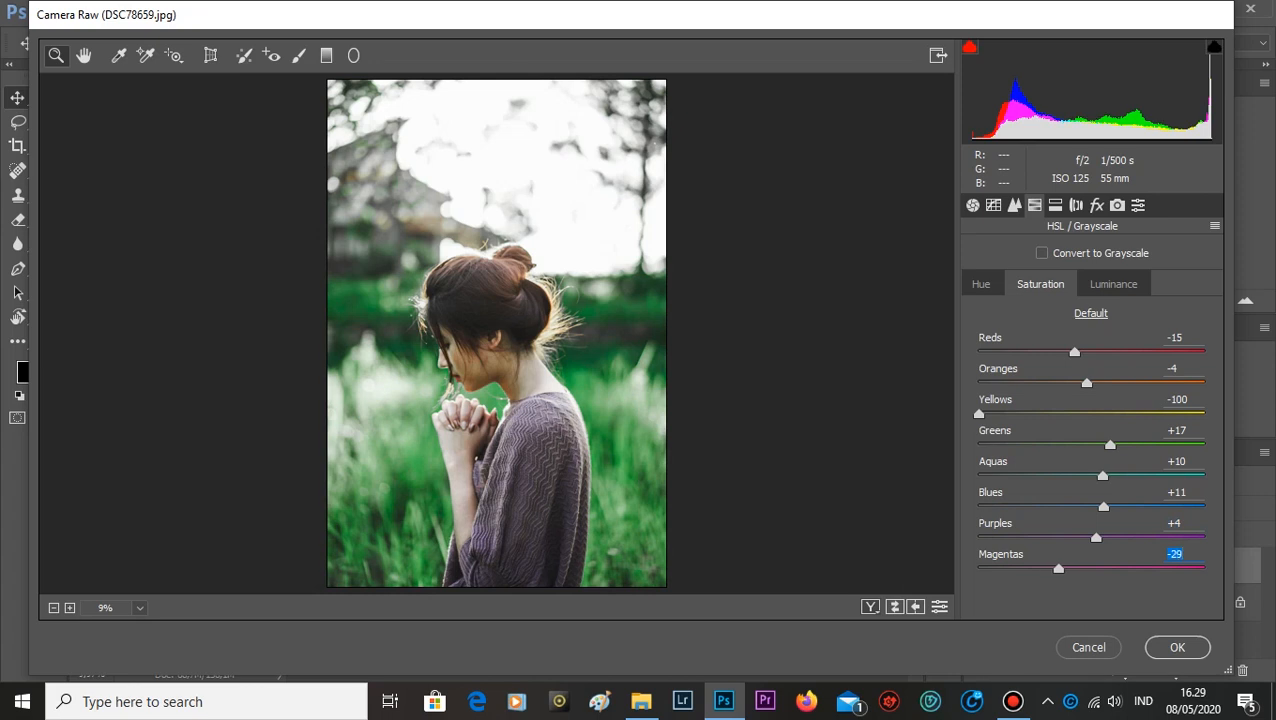
- Brighten the color luminance of Reds to +19, Oranges to +19, Yellows to +33 and Greens to +19
click(1113, 284)
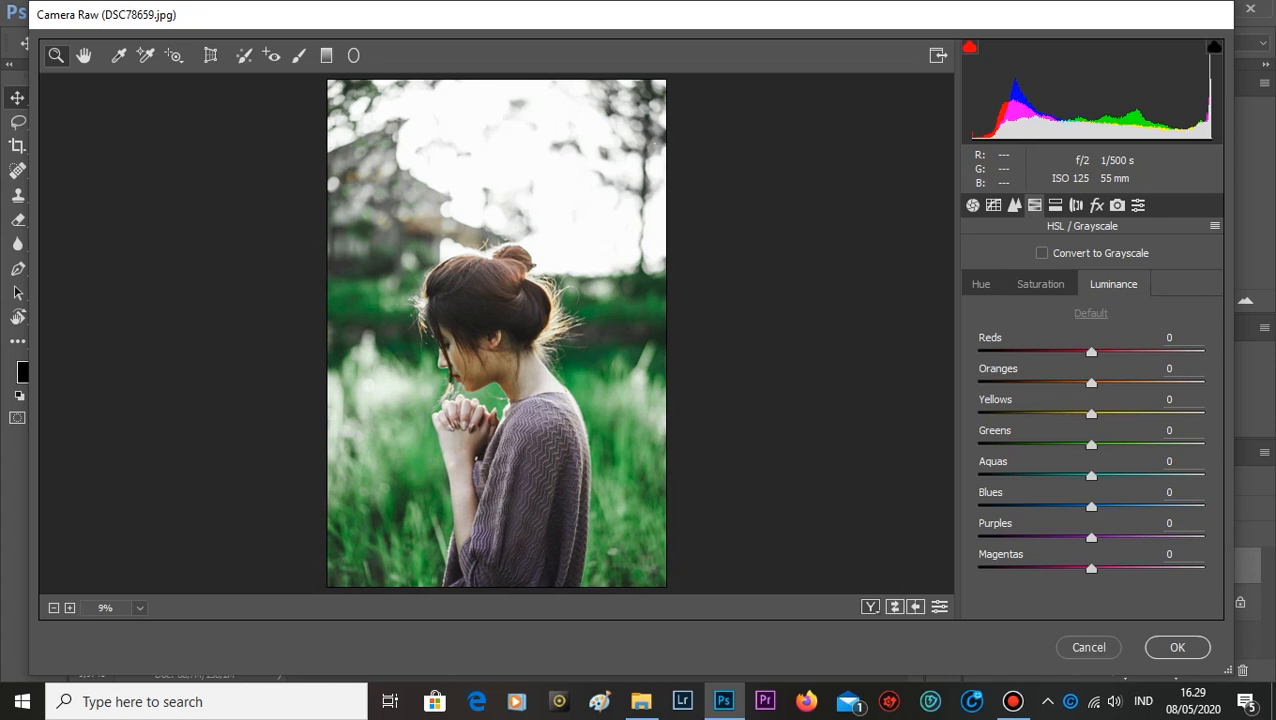
key(Up)
key(Up)
key(Up)
key(Up)
key(Up)
key(Up)
key(Up)
key(Up)
key(Up)
key(Up)
key(Up)
key(Up)
key(Up)
key(Up)
key(Up)
key(Up)
key(Up)
key(Up)
key(Up)
key(Up)
mouse_move(1091, 383)
mouse_down()
mouse_move(1180, 383)
mouse_move(1113, 383)
mouse_up()
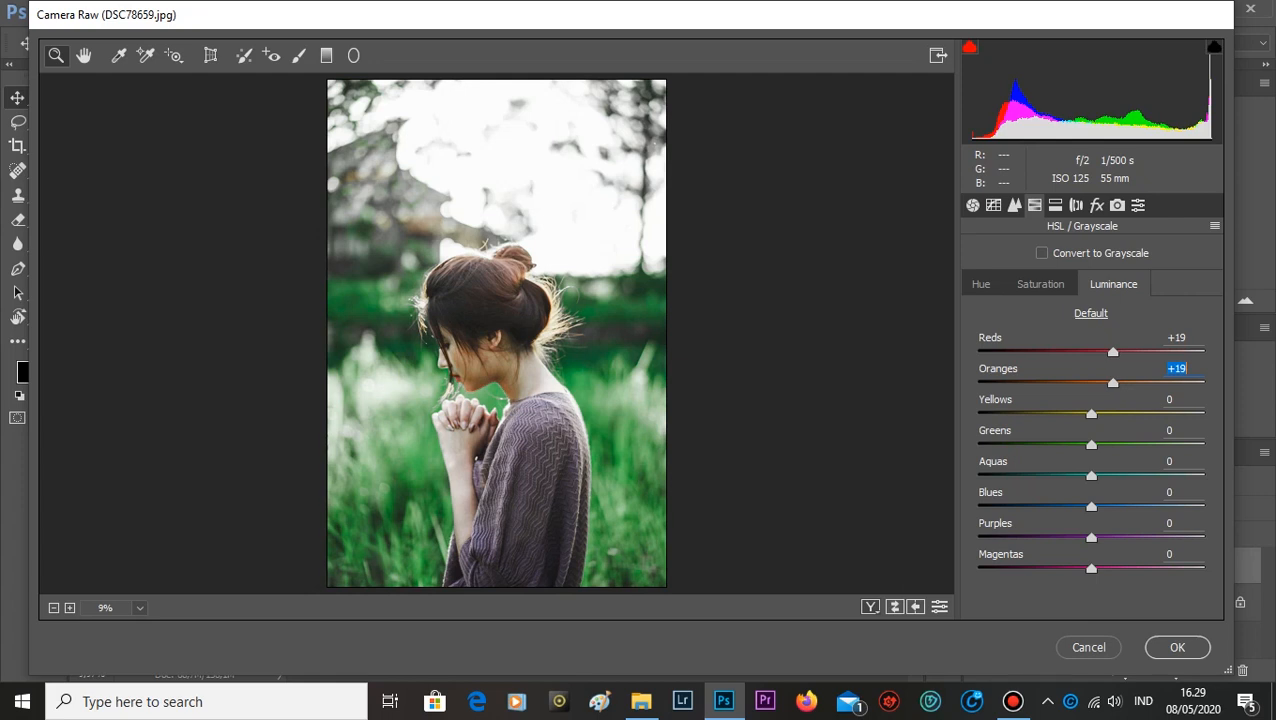
drag(1091, 413, 1113, 444)
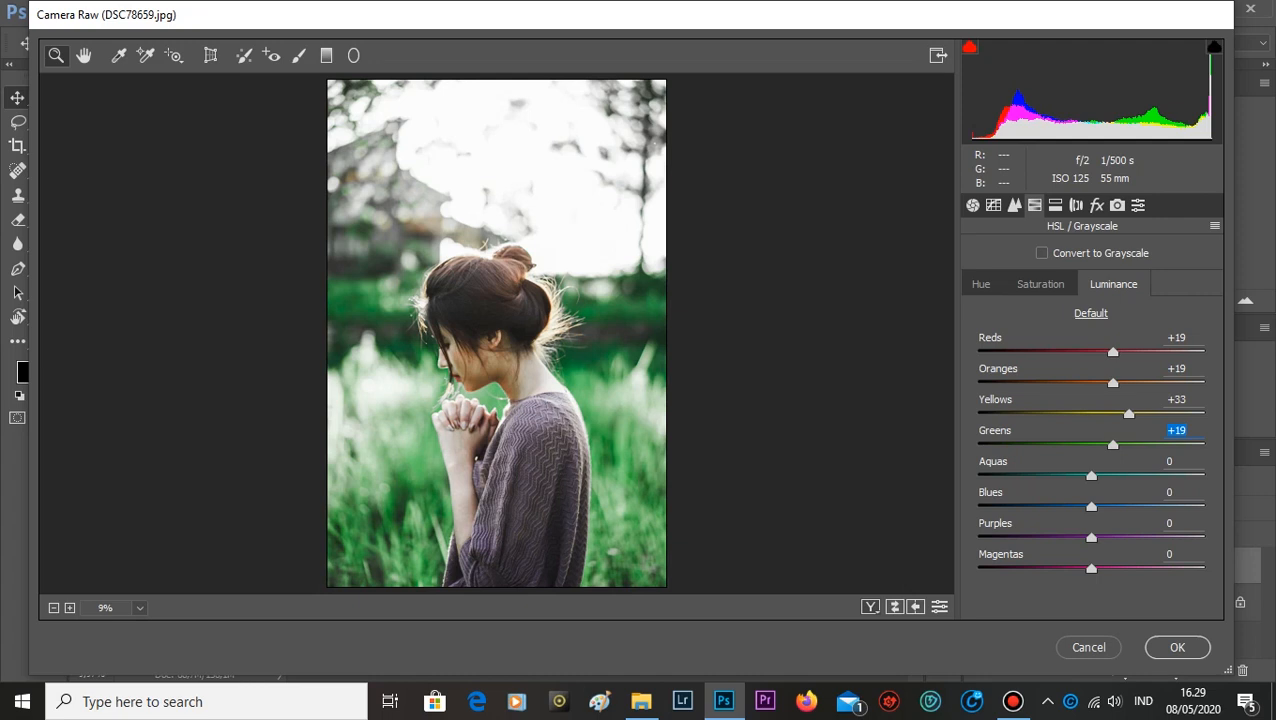
- Try the luminance of Aquas at +100
key(Tab)
key(shift+Up)
key(shift+Up)
key(shift+Up)
key(shift+Up)
key(shift+Up)
key(shift+Up)
key(shift+Up)
key(shift+Up)
key(shift+Up)
key(shift+Up)
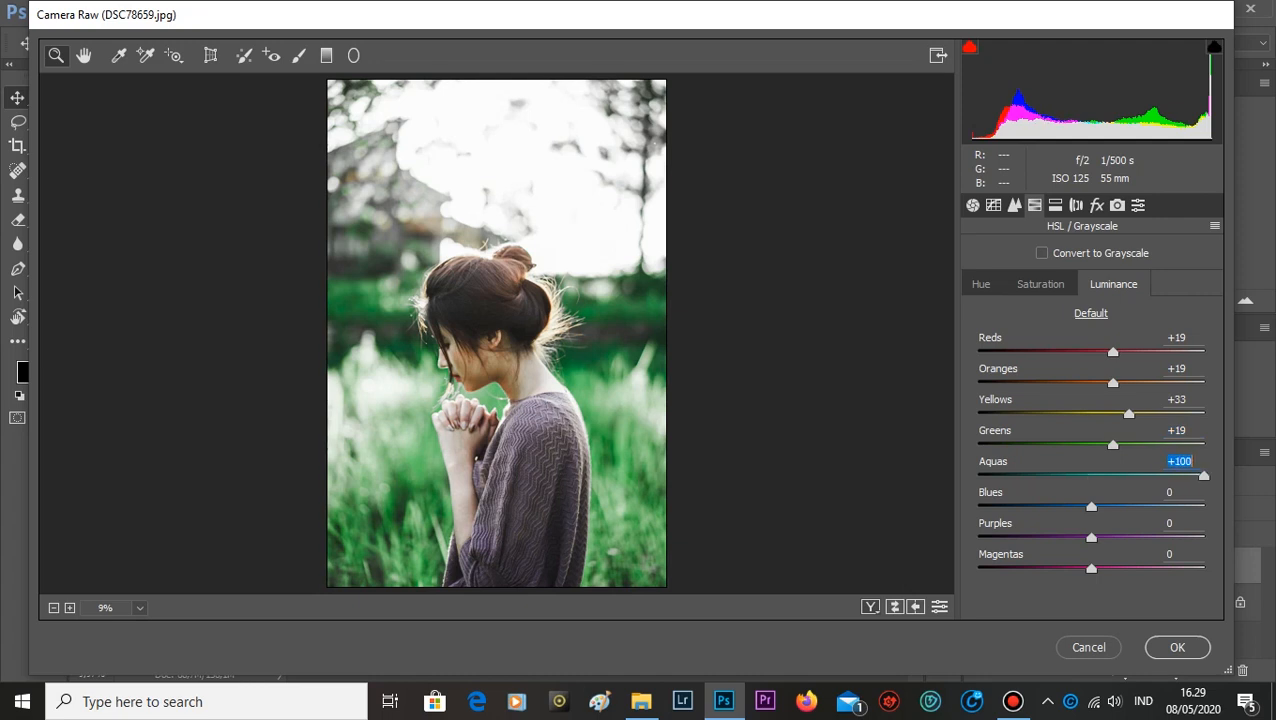
- Set the luminance of Aquas to -4, Blues to +24 and Purples to +11, and lower Magentas slightly
drag(1204, 475, 1118, 506)
drag(1091, 537, 1103, 537)
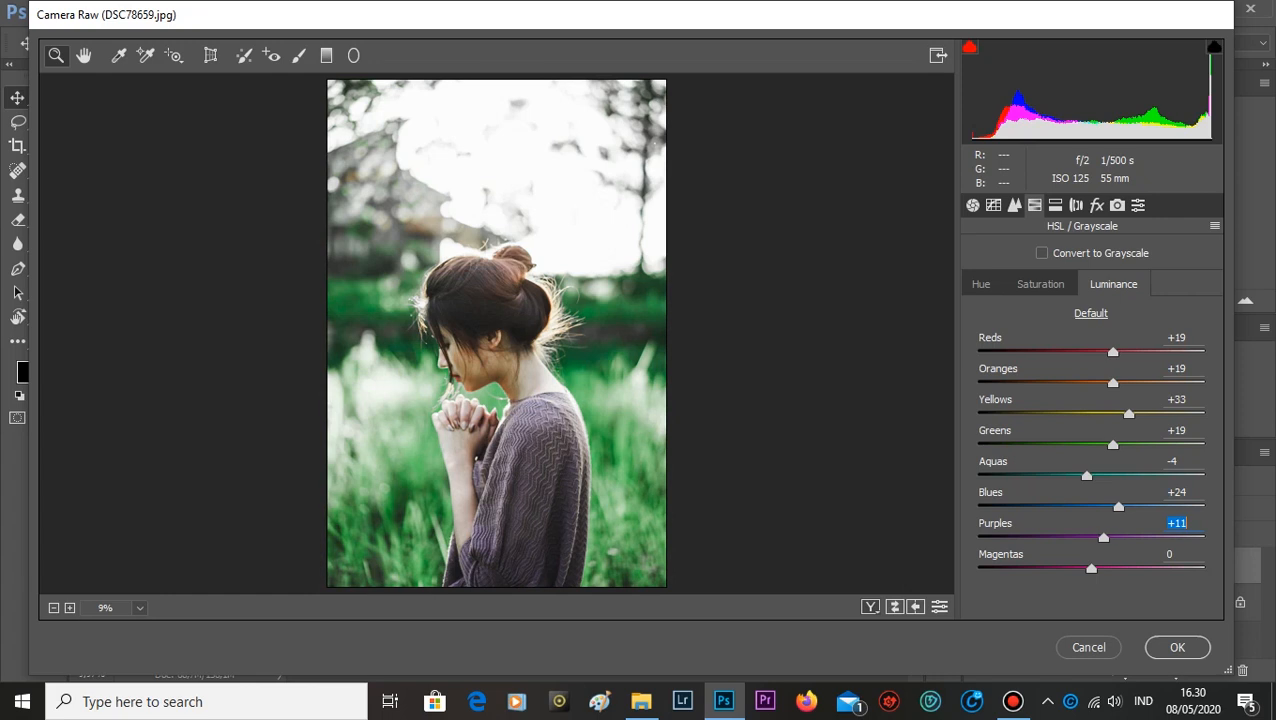
drag(1091, 567, 1087, 567)
- Tint the highlights with split toning, using hue 224 and saturation 10
click(1055, 205)
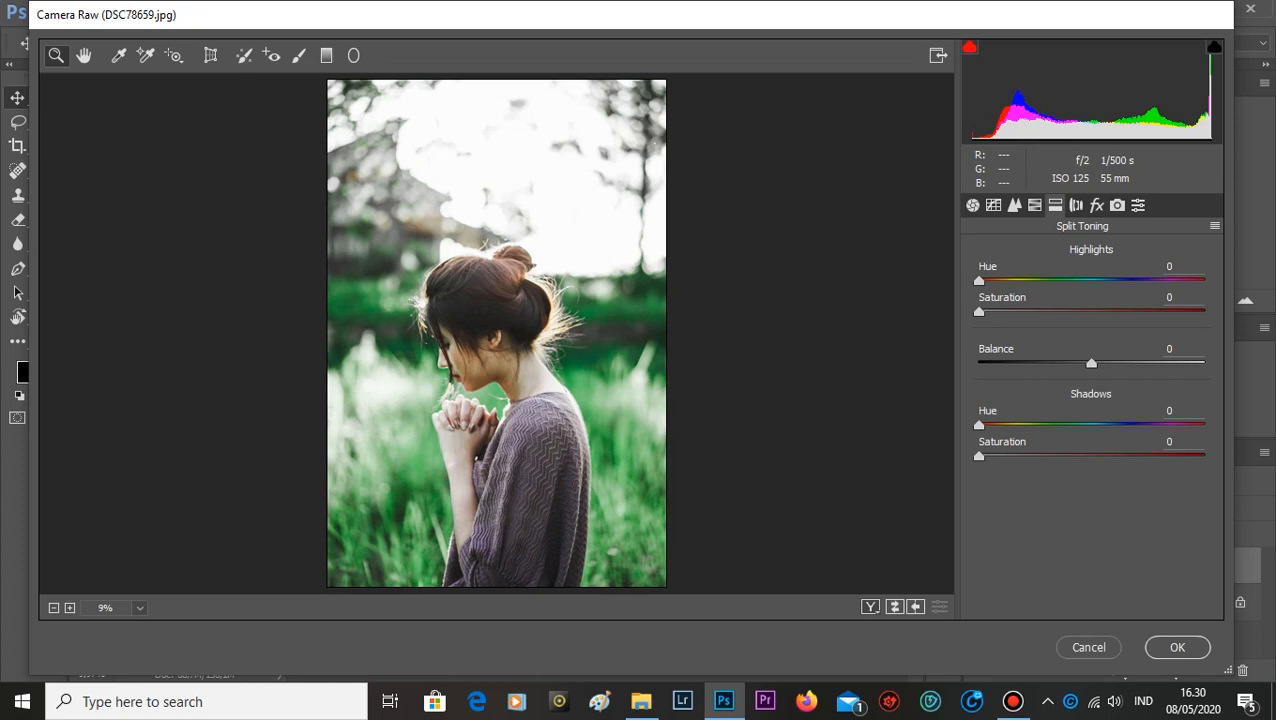
drag(979, 281, 1114, 269)
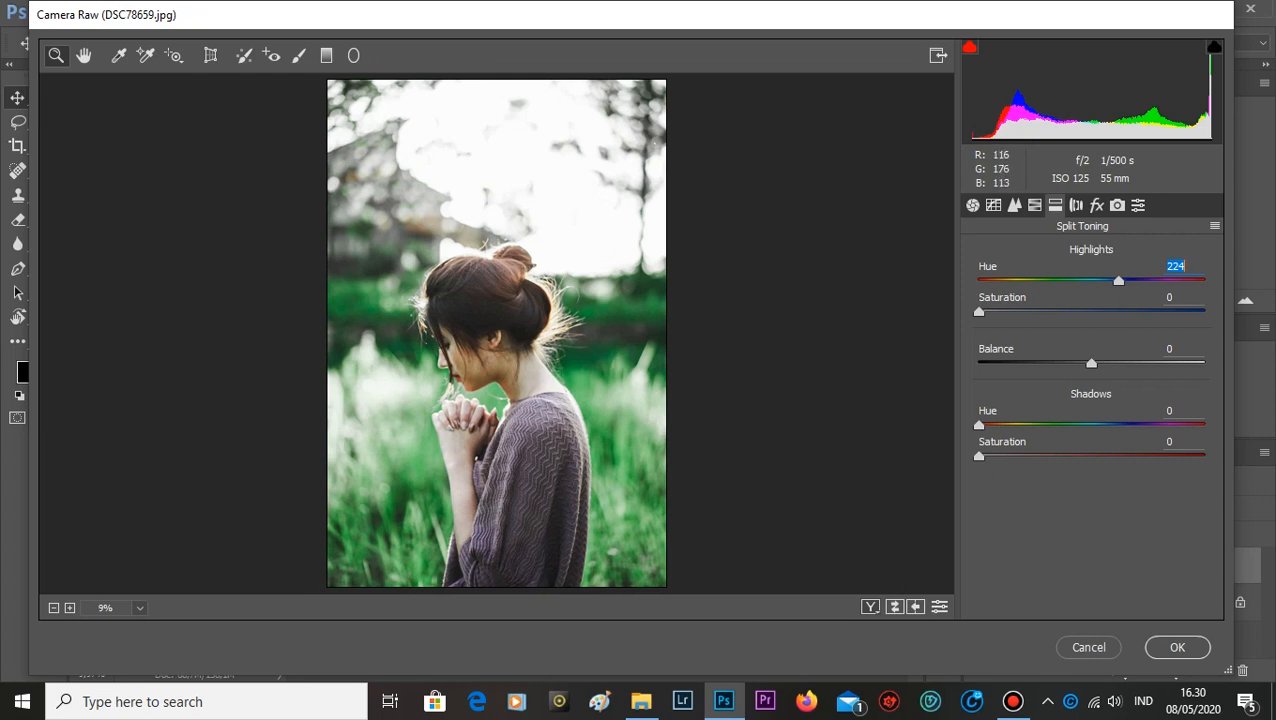
key(Tab)
text(10)
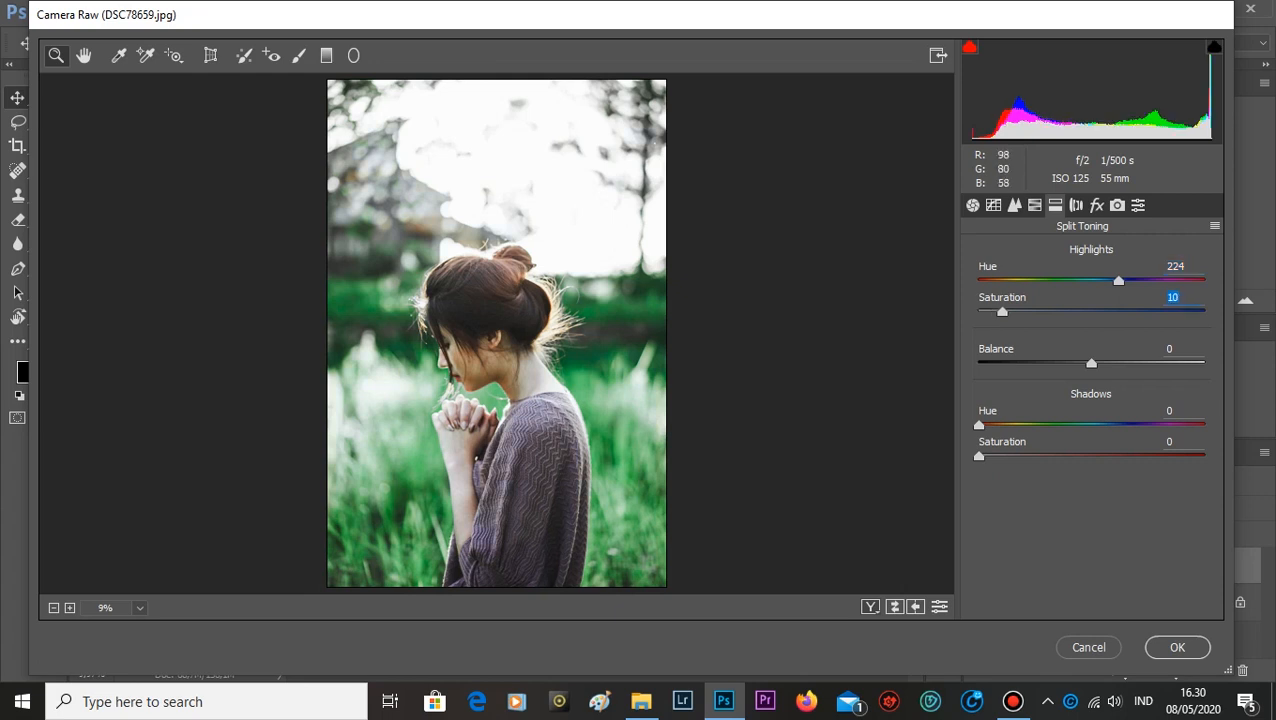
- Try different split toning balances, including +100, and set Balance to +30
key(Tab)
text(100)
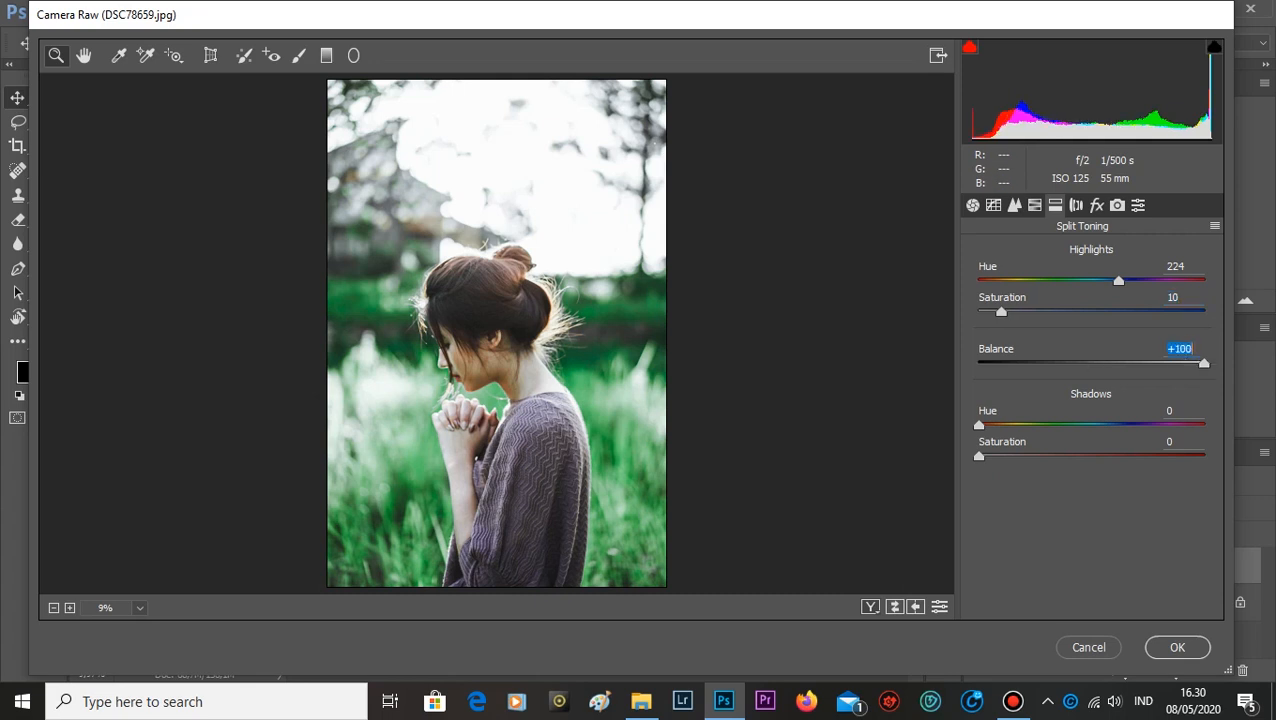
text(44)
key(Down)
key(Down)
key(Down)
key(Down)
key(Down)
key(Down)
key(Down)
key(Down)
key(Down)
key(Down)
key(Down)
key(Down)
key(Down)
key(Down)
- Set the split toning hue of the shadows to 360
key(Tab)
text(360)
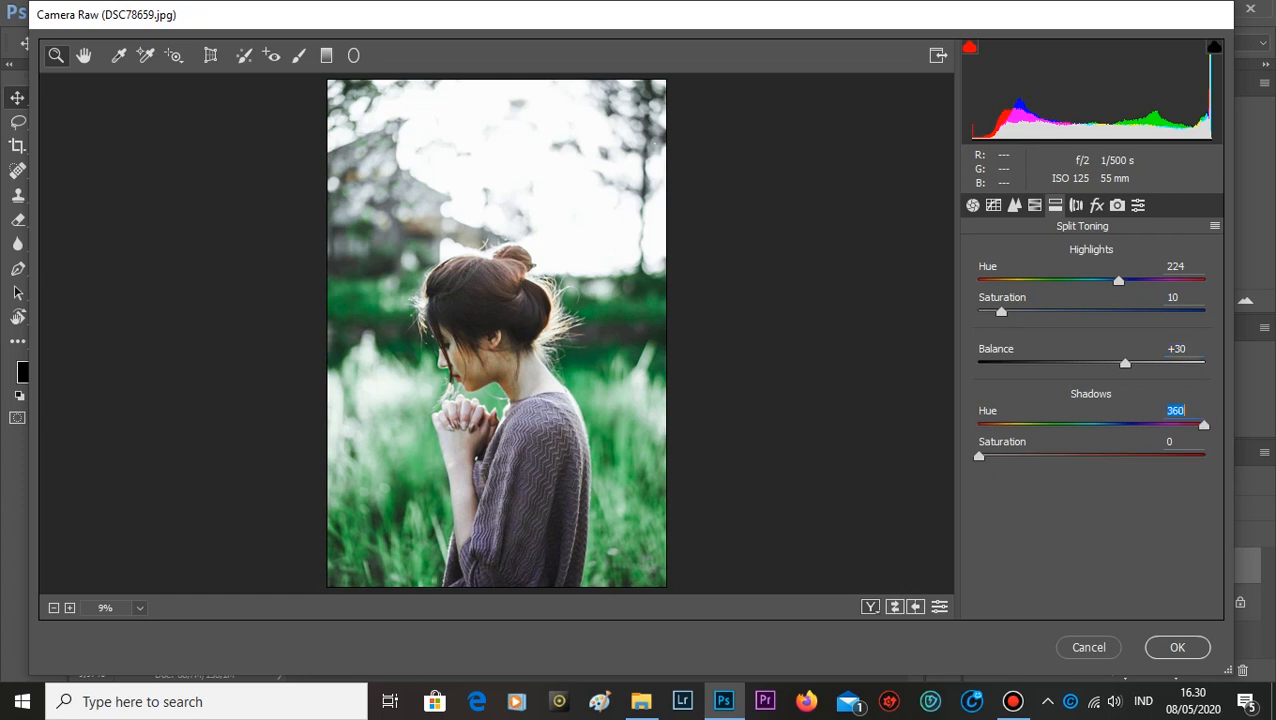
mouse_move(1204, 425)
mouse_down()
mouse_move(1034, 425)
mouse_move(1204, 425)
mouse_up()
- In the camera calibration, set the Red Primary hue to -14 and its saturation to +17
key(ctrl+alt+6)
key(ctrl+alt+7)
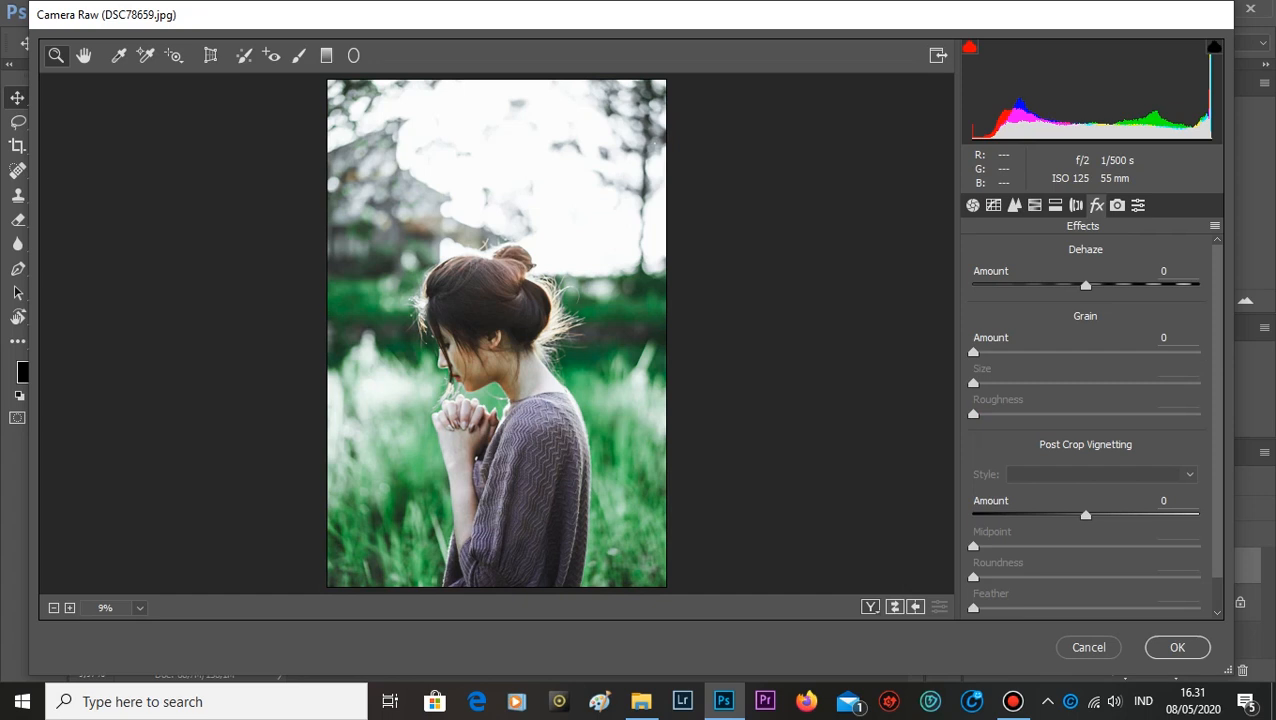
key(ctrl+alt+8)
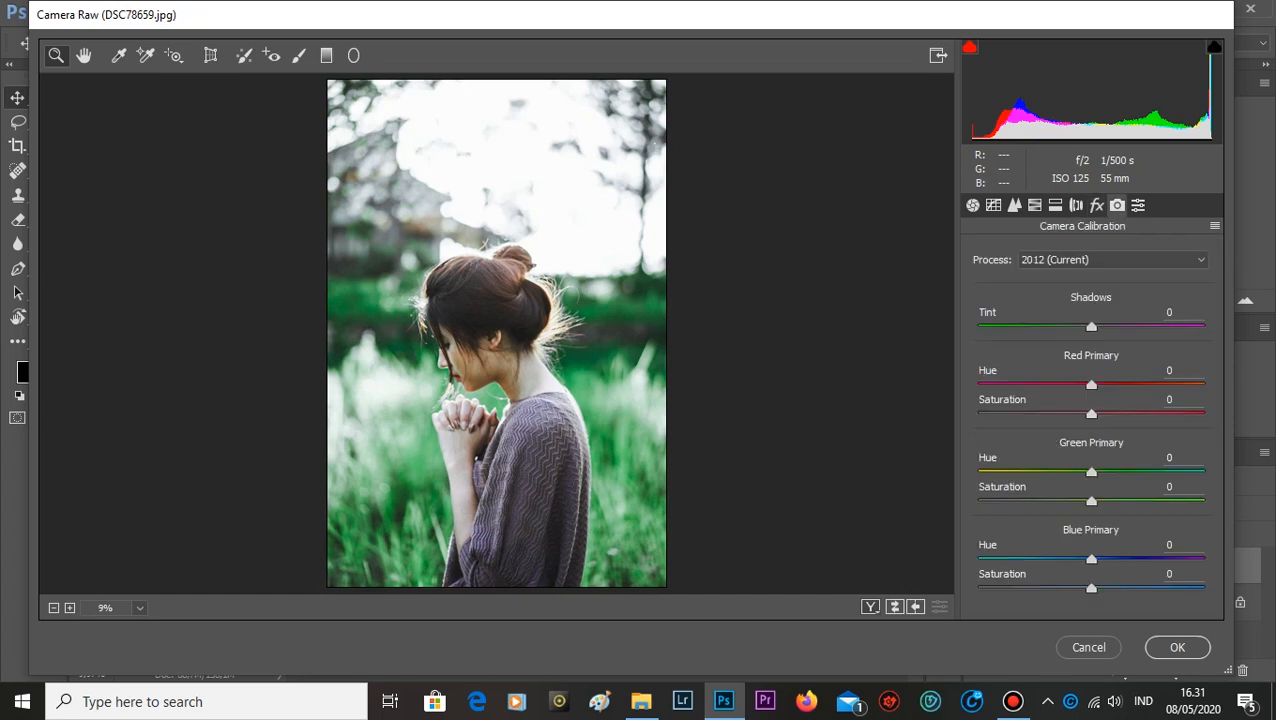
drag(1091, 384, 1076, 384)
key(Down)
mouse_move(1091, 413)
mouse_down()
mouse_move(1020, 413)
mouse_move(1109, 413)
mouse_up()
key(Up)
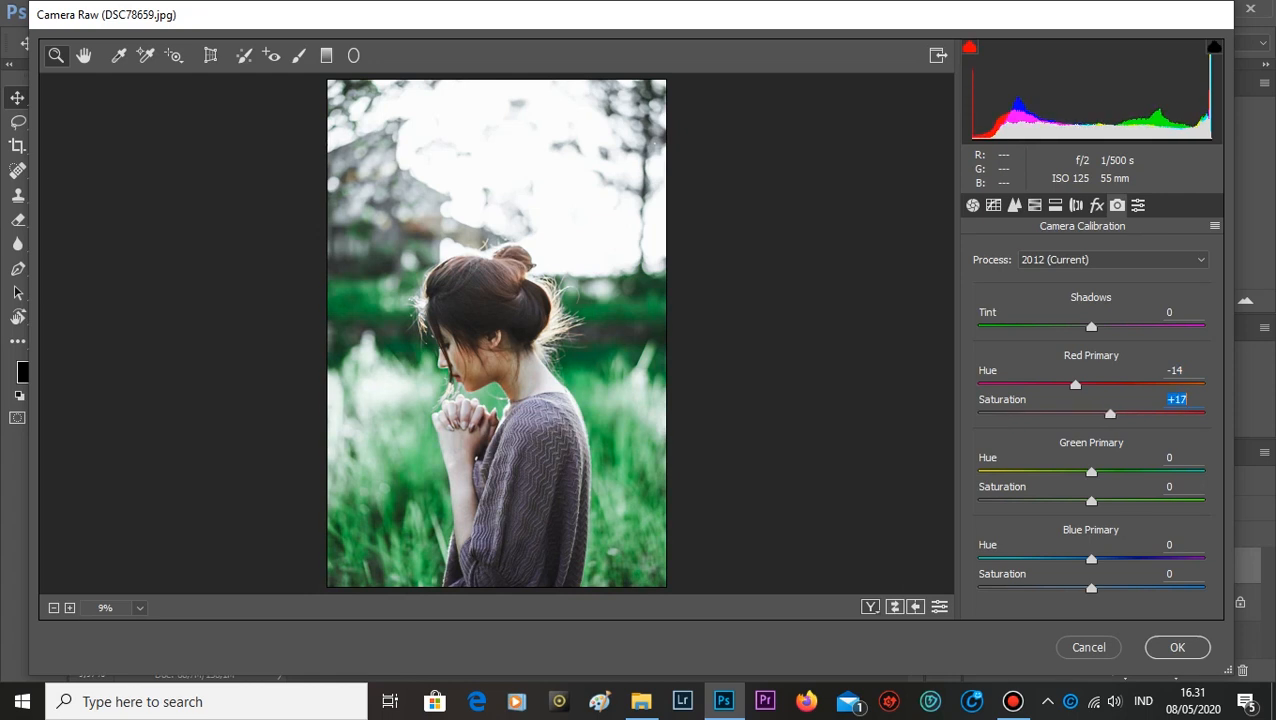
- In the camera calibration, set the Green Primary hue to -17
key(Tab)
key(Down)
key(Down)
key(Down)
key(Down)
key(Down)
key(Down)
key(Down)
key(Down)
key(Down)
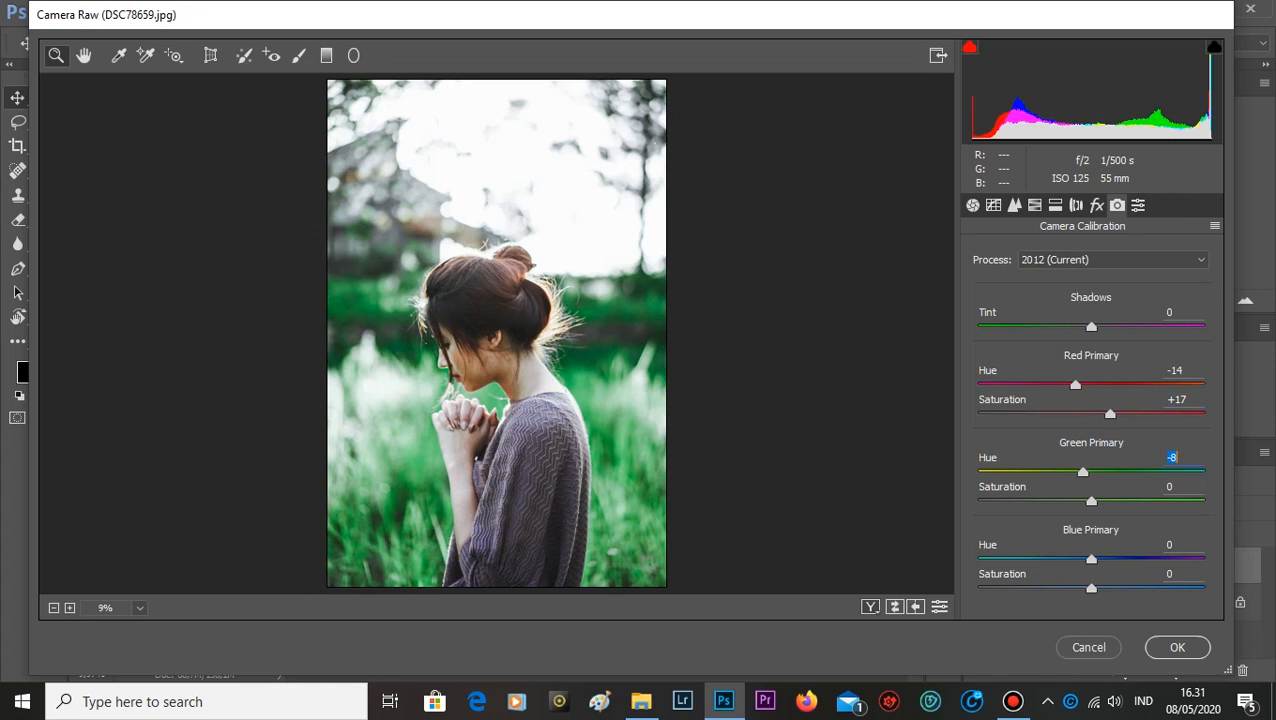
key(Down)
key(Down)
key(Down)
key(Down)
key(Down)
key(Down)
key(Down)
key(Down)
key(Down)
- Raise the Green Primary saturation to +27 in the camera calibration
key(Tab)
key(Up)
key(Up)
key(Up)
key(Up)
key(Up)
key(Up)
key(Up)
key(Up)
key(Up)
key(Up)
key(Up)
key(Up)
key(Up)
key(Up)
key(Up)
key(Up)
key(Up)
key(Up)
key(Up)
key(Up)
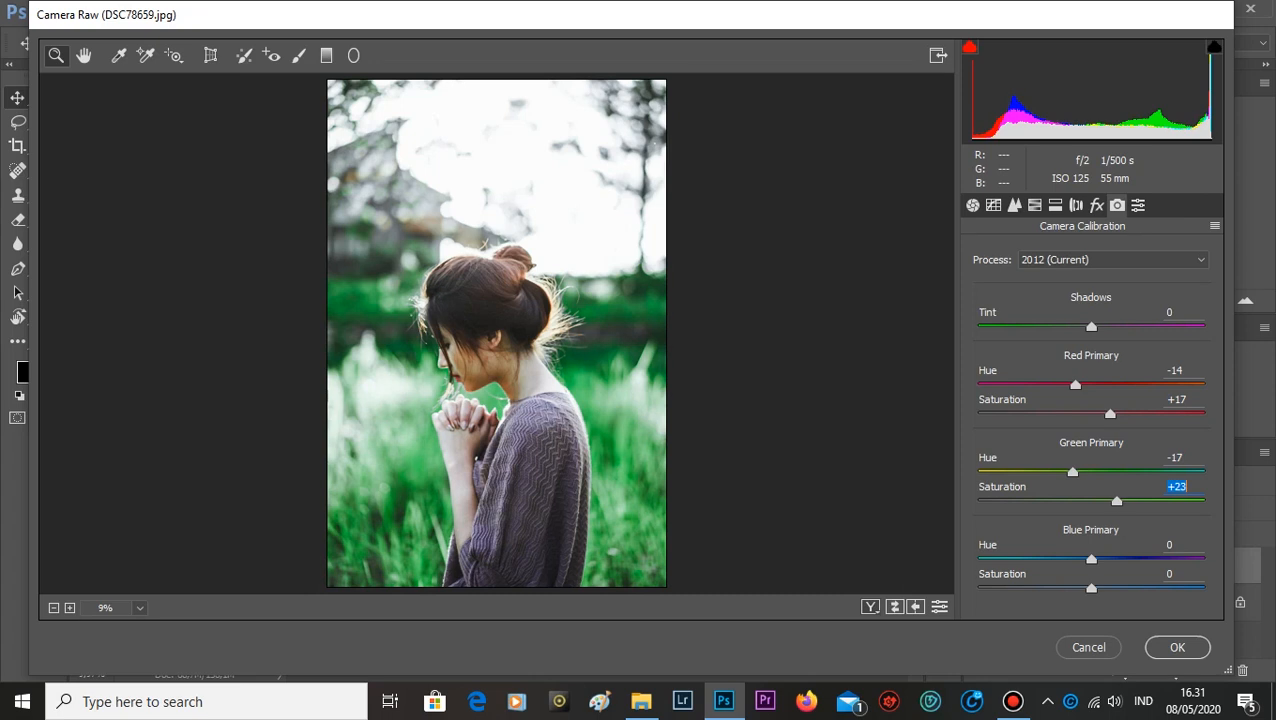
key(Up)
key(Up)
key(Up)
key(Up)
- Set the Blue Primary hue to +3 and its saturation to +24
drag(1091, 559, 1097, 559)
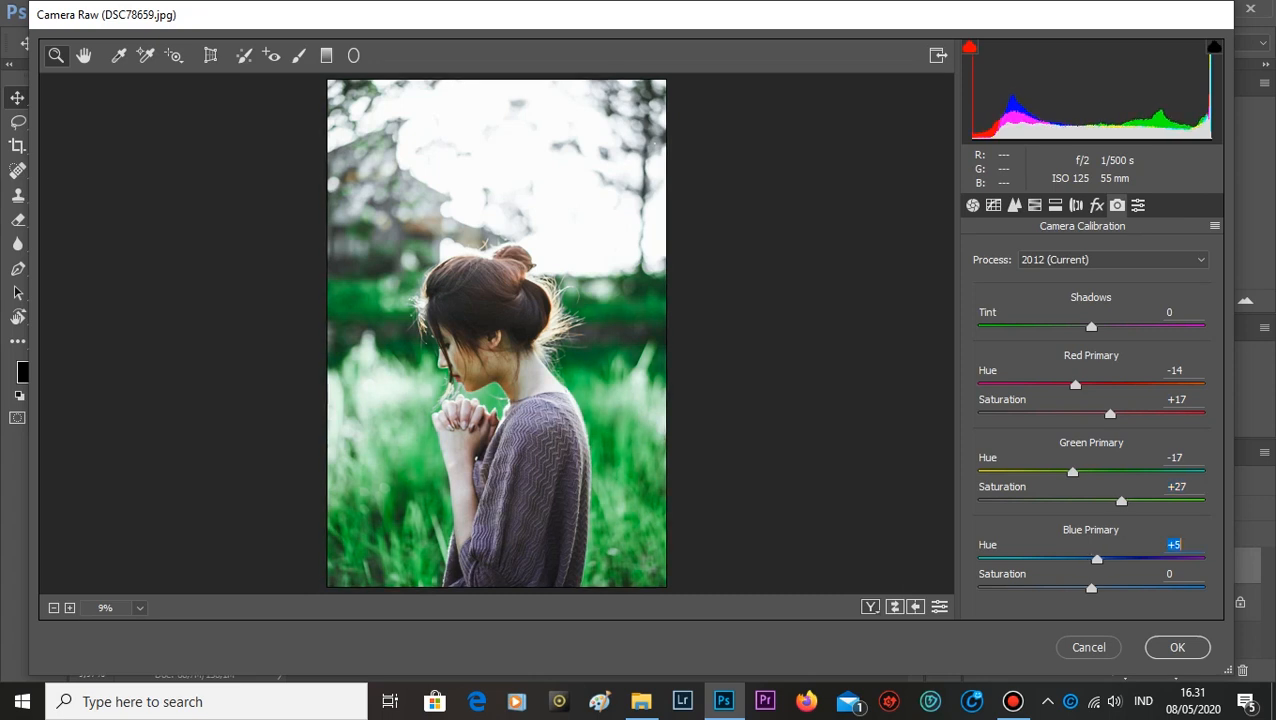
key(Down)
key(Down)
drag(1091, 588, 1118, 588)
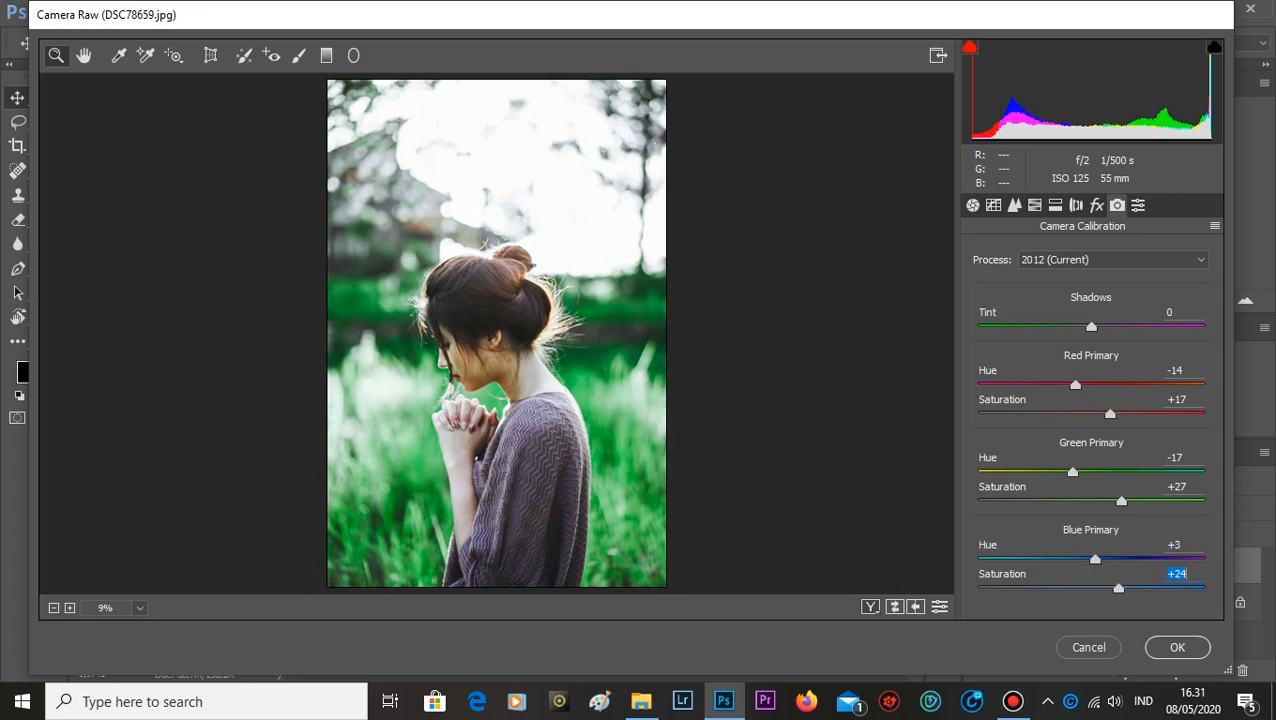
- Return to the basic adjustments, inspect the portrait up close at 25%, and compare the before and after versions side by side
click(972, 205)
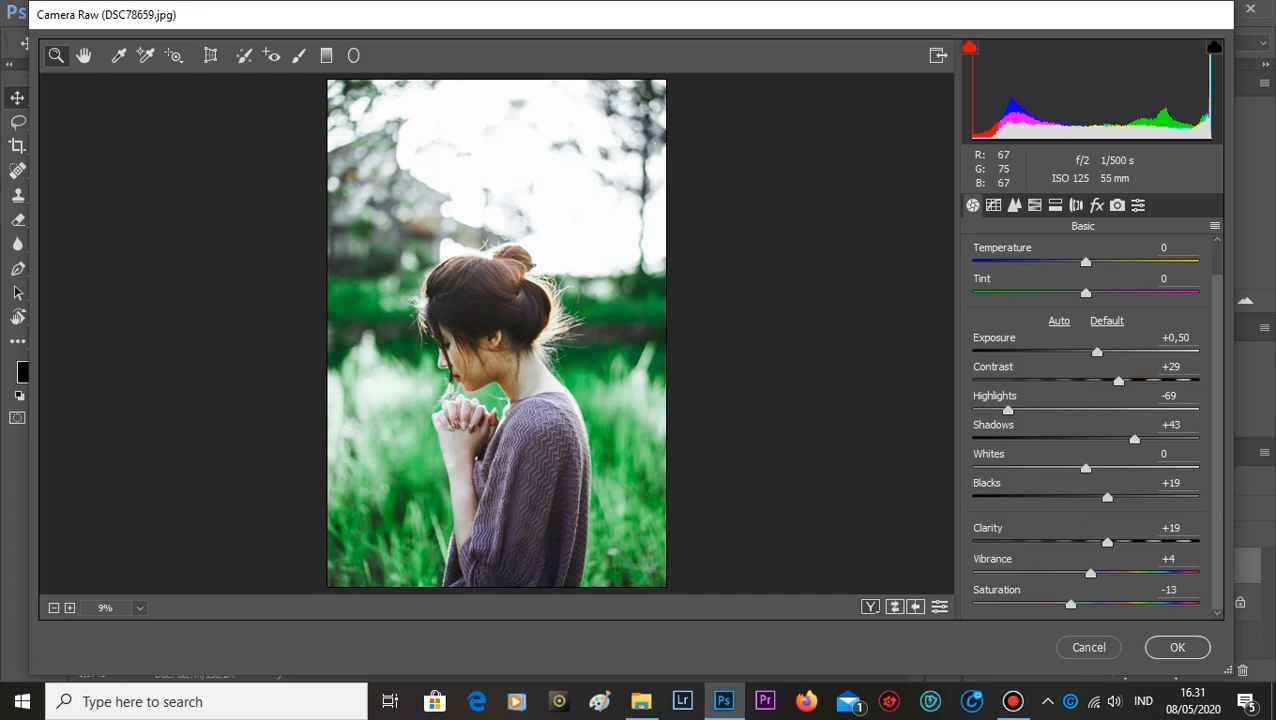
key(ctrl+plus)
key(ctrl+plus)
scroll(496, 333, down, 6)
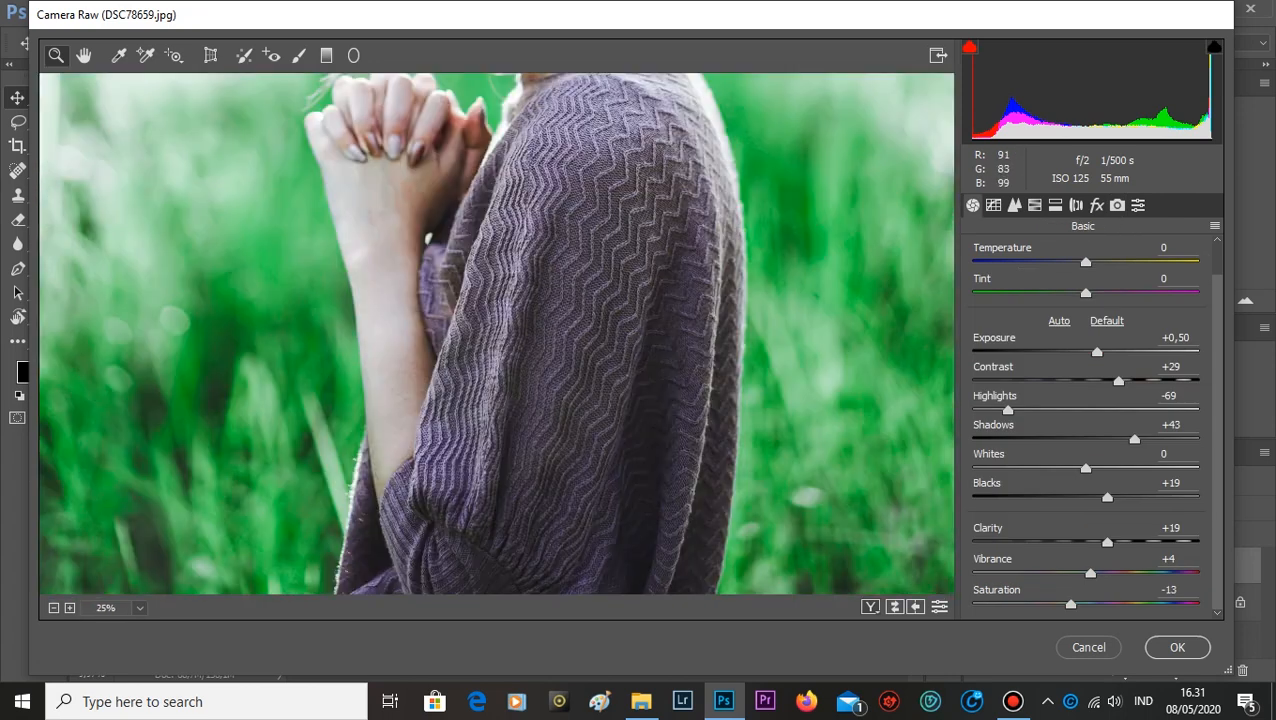
scroll(496, 333, up, 2)
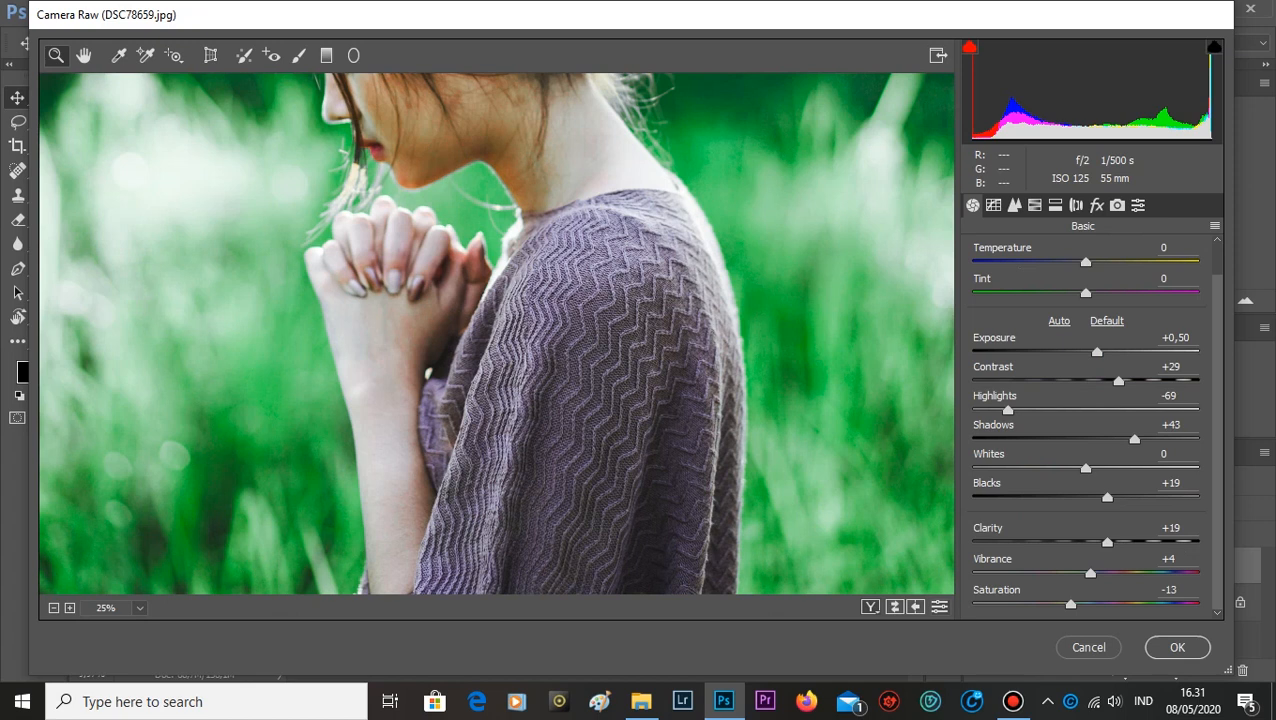
key(ctrl+0)
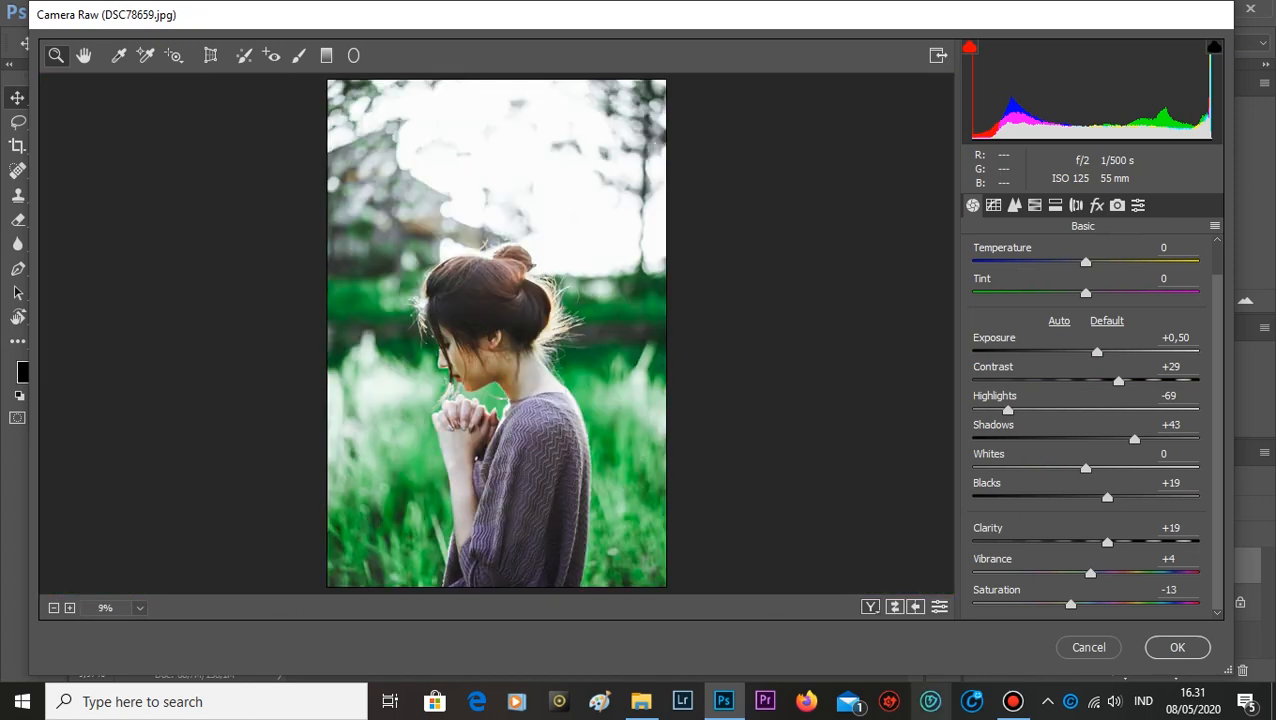
click(915, 606)
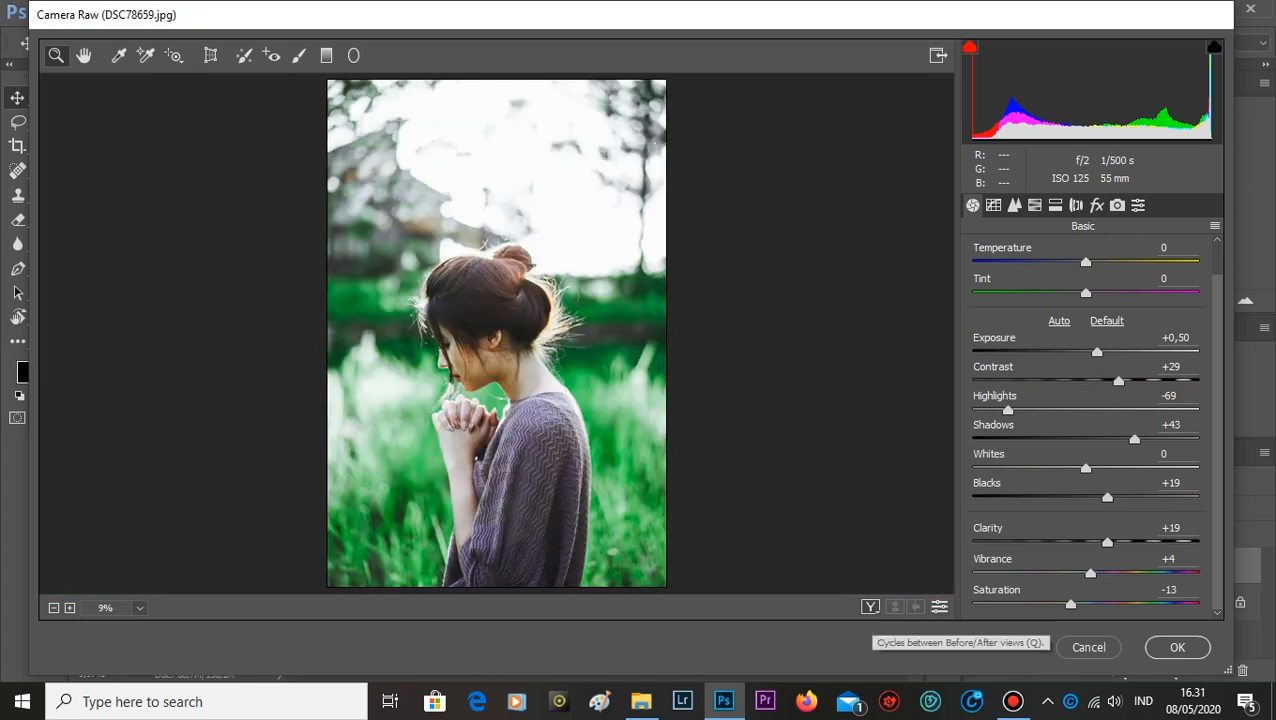
click(870, 607)
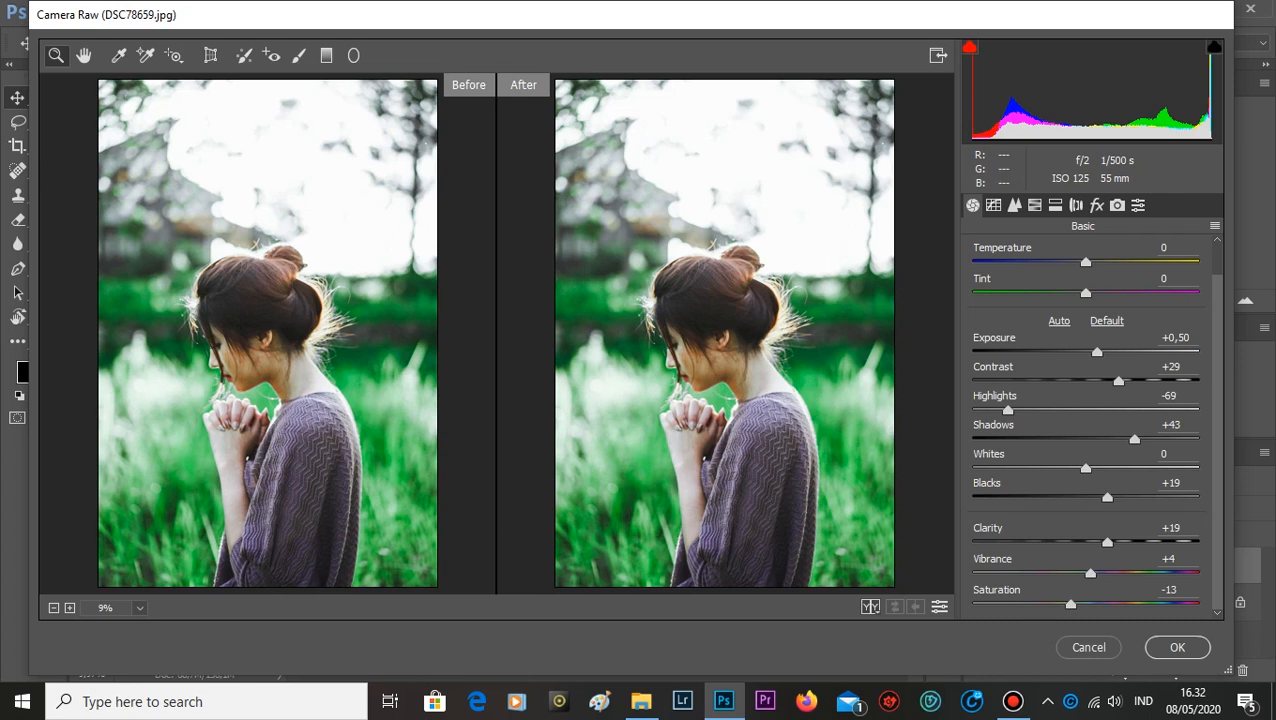
- Apply the Camera Raw filter to the Background copy layer, check the graded photo against the original, and fit the image on screen
click(1177, 647)
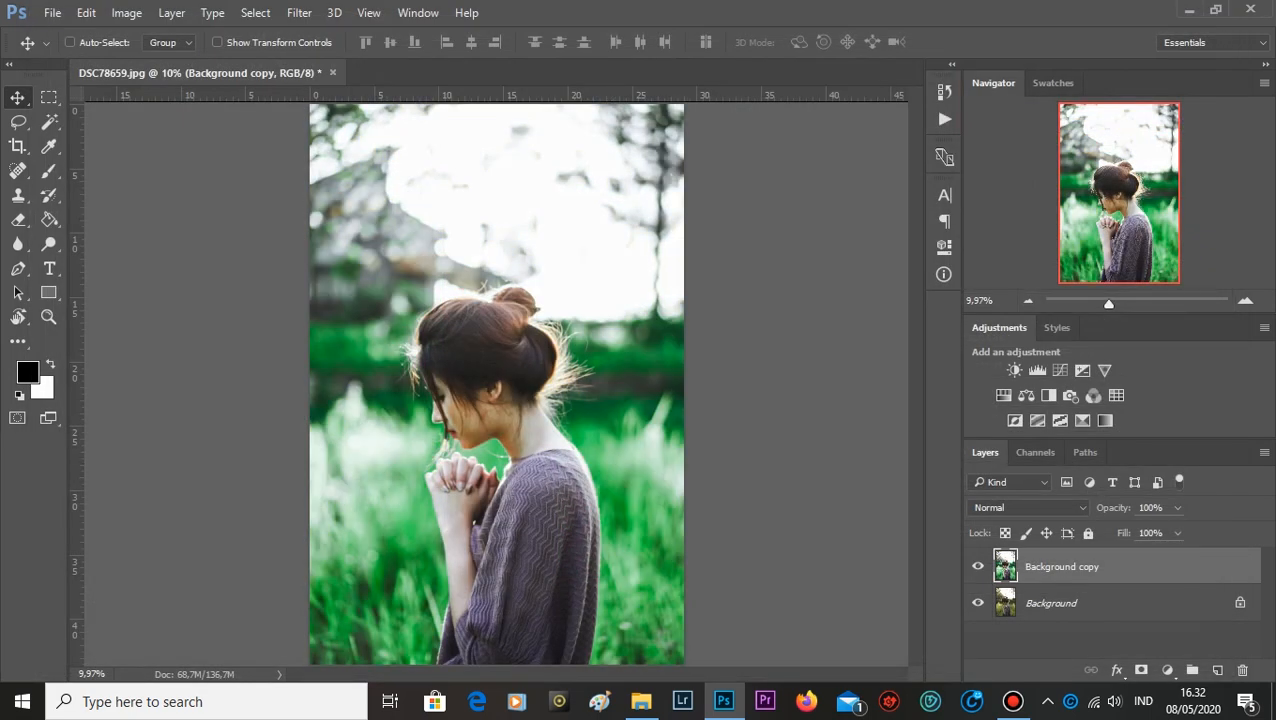
click(977, 566)
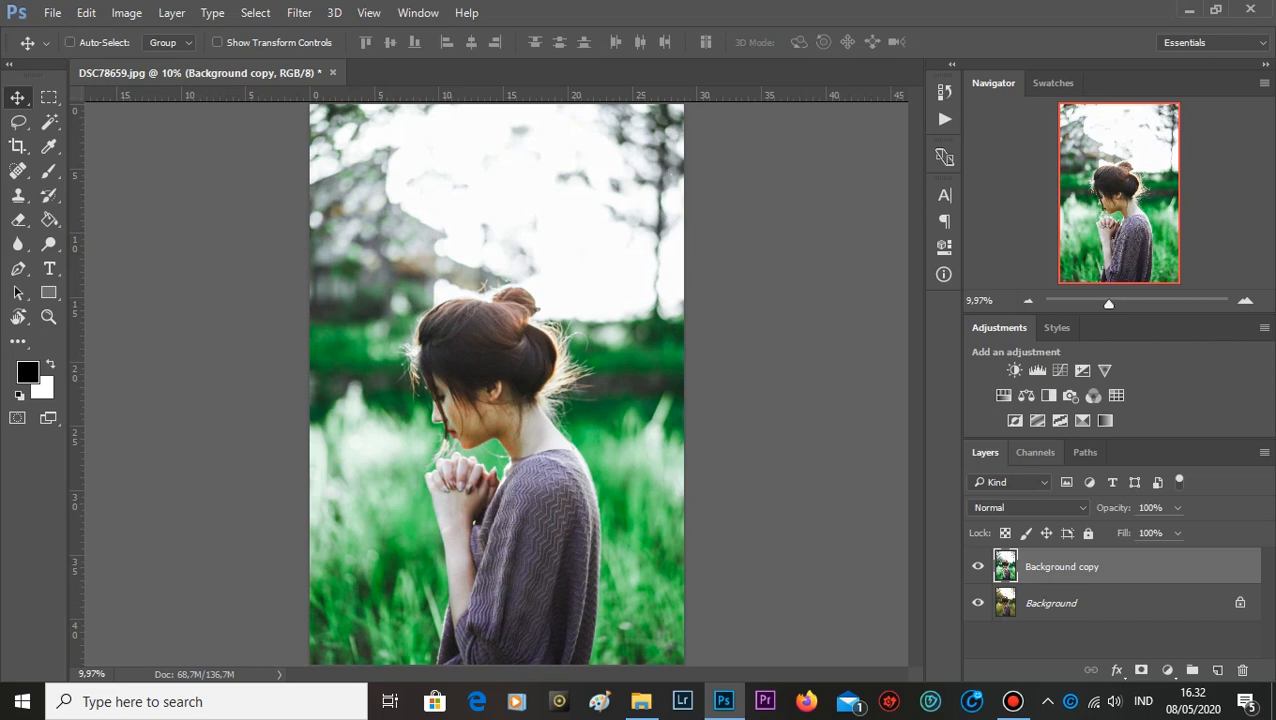
mouse_move(1109, 303)
mouse_down()
mouse_move(1129, 303)
mouse_move(1110, 303)
mouse_up()
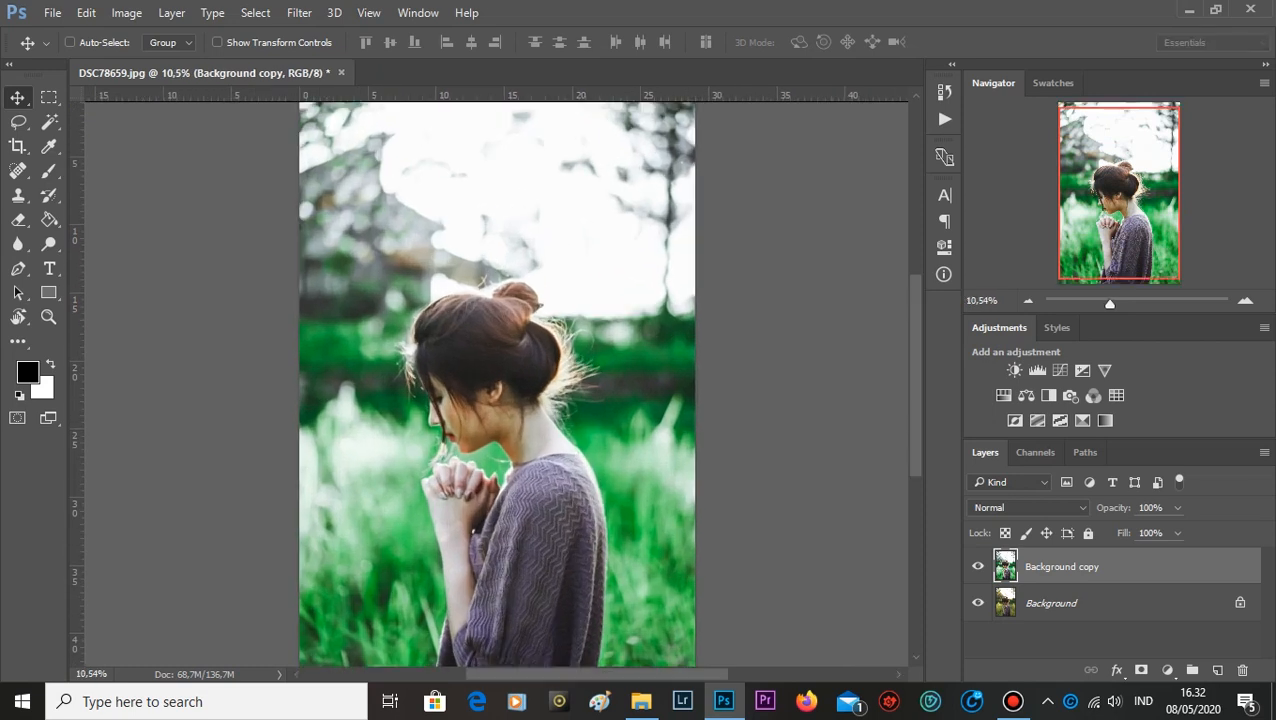
click(369, 12)
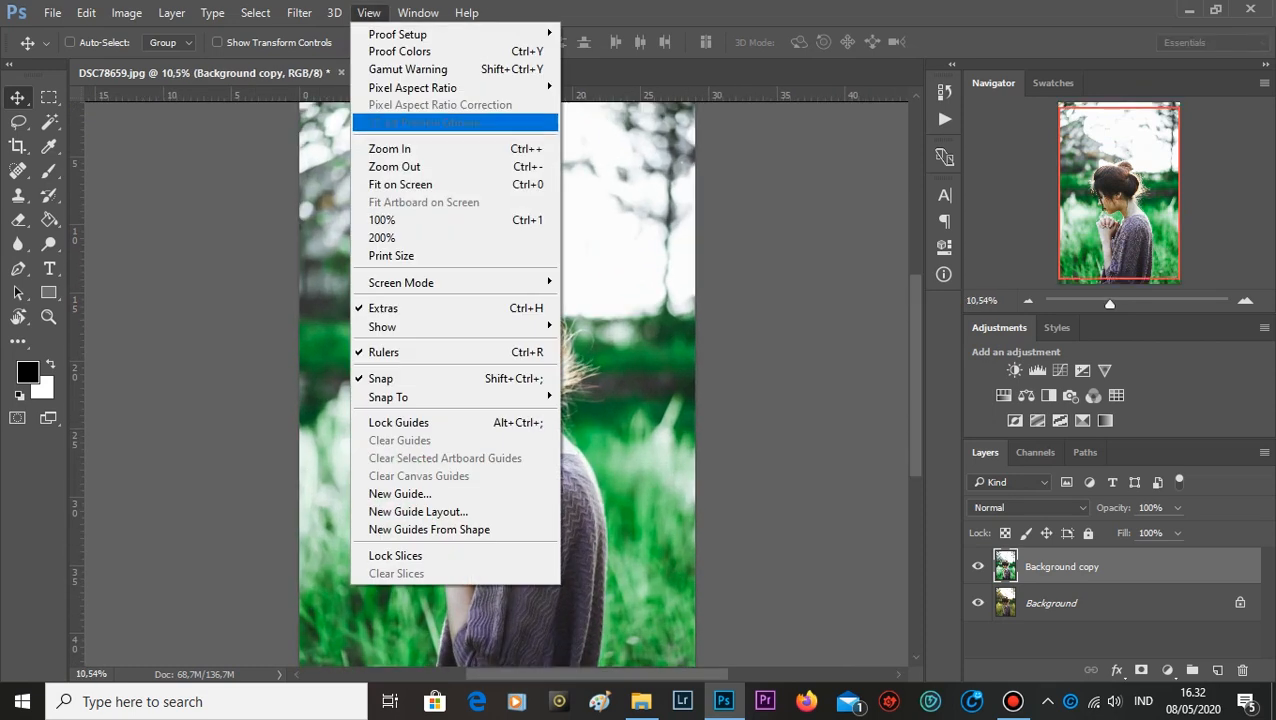
click(400, 184)
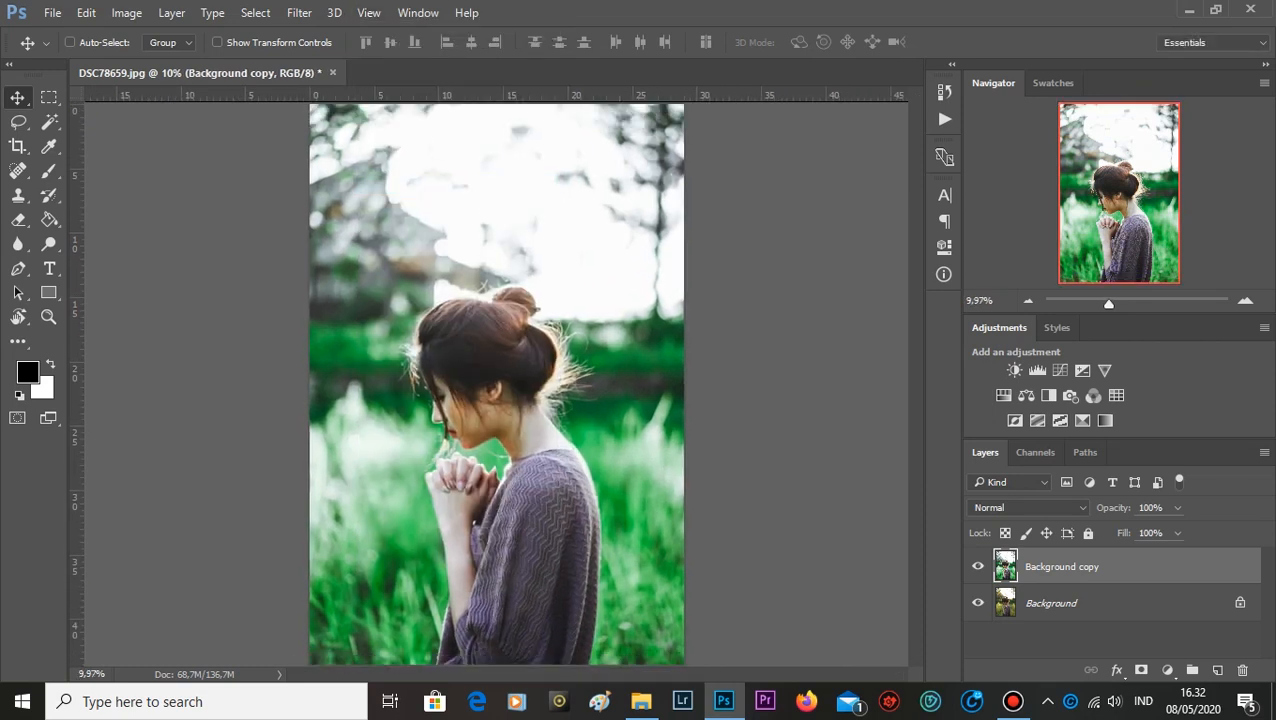
- Choose the Elliptical Marquee tool and add a new empty layer above Background copy
drag(48, 96, 150, 116)
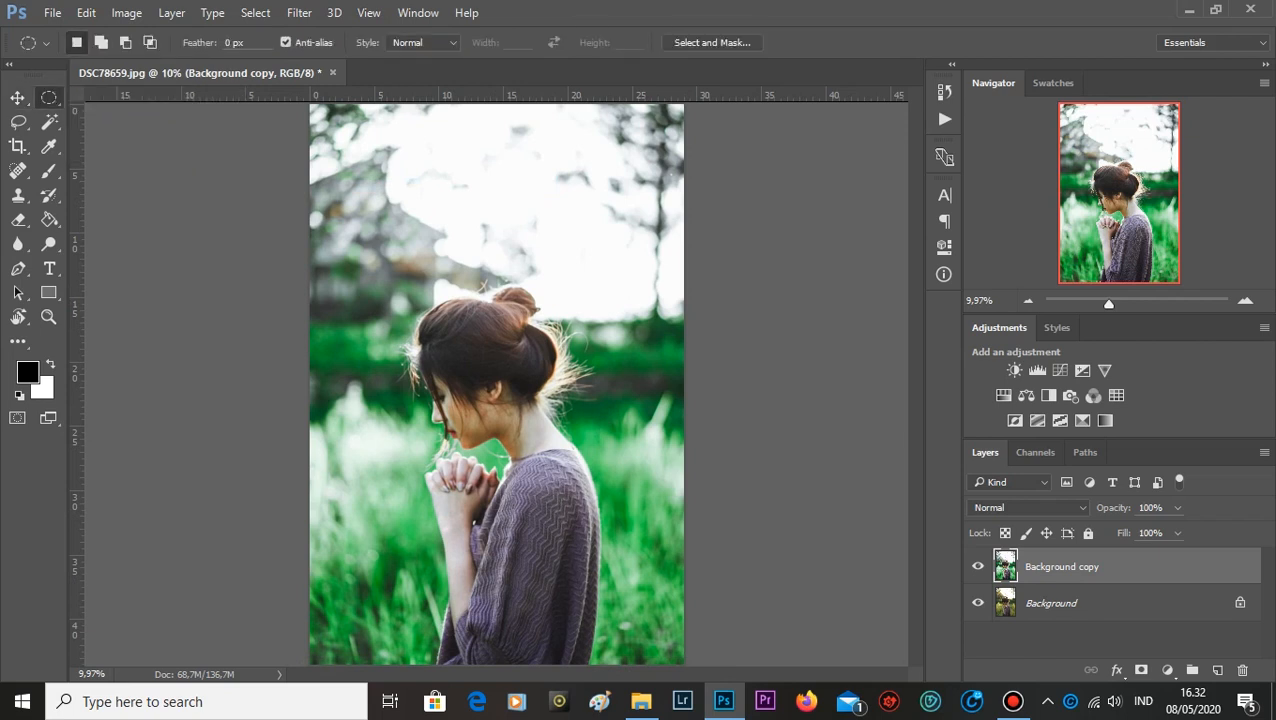
click(1217, 670)
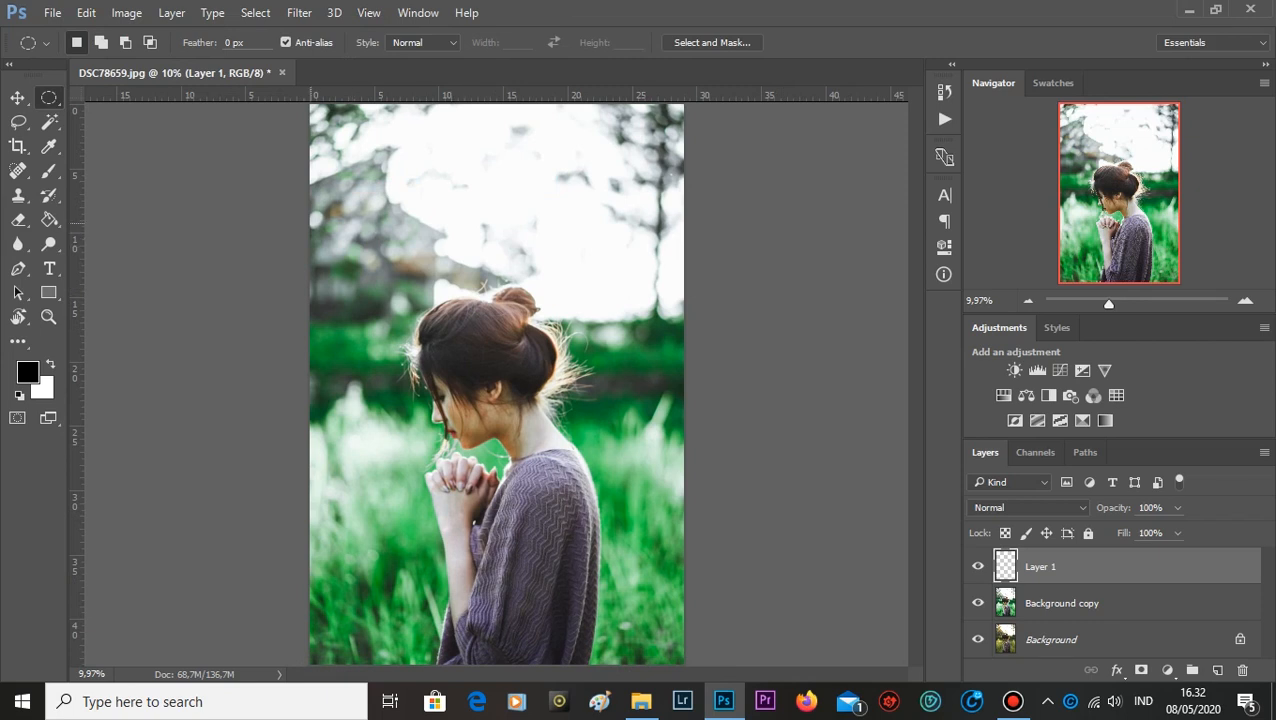
- Draw a wide elliptical selection across the background around the top of the woman's head, nearly as wide as the photo
drag(311, 222, 658, 357)
mouse_move(534, 298)
mouse_down()
mouse_move(565, 288)
mouse_move(542, 288)
mouse_up()
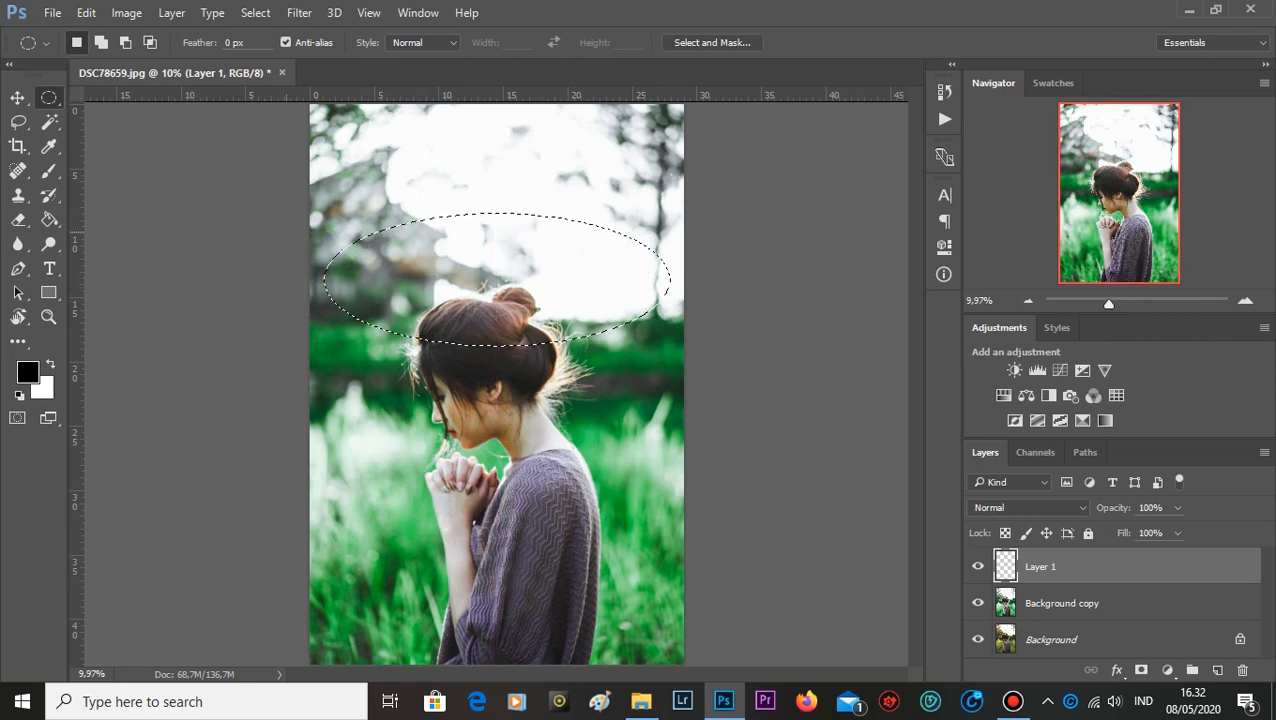
- Set the foreground color to a bright yellow
click(28, 371)
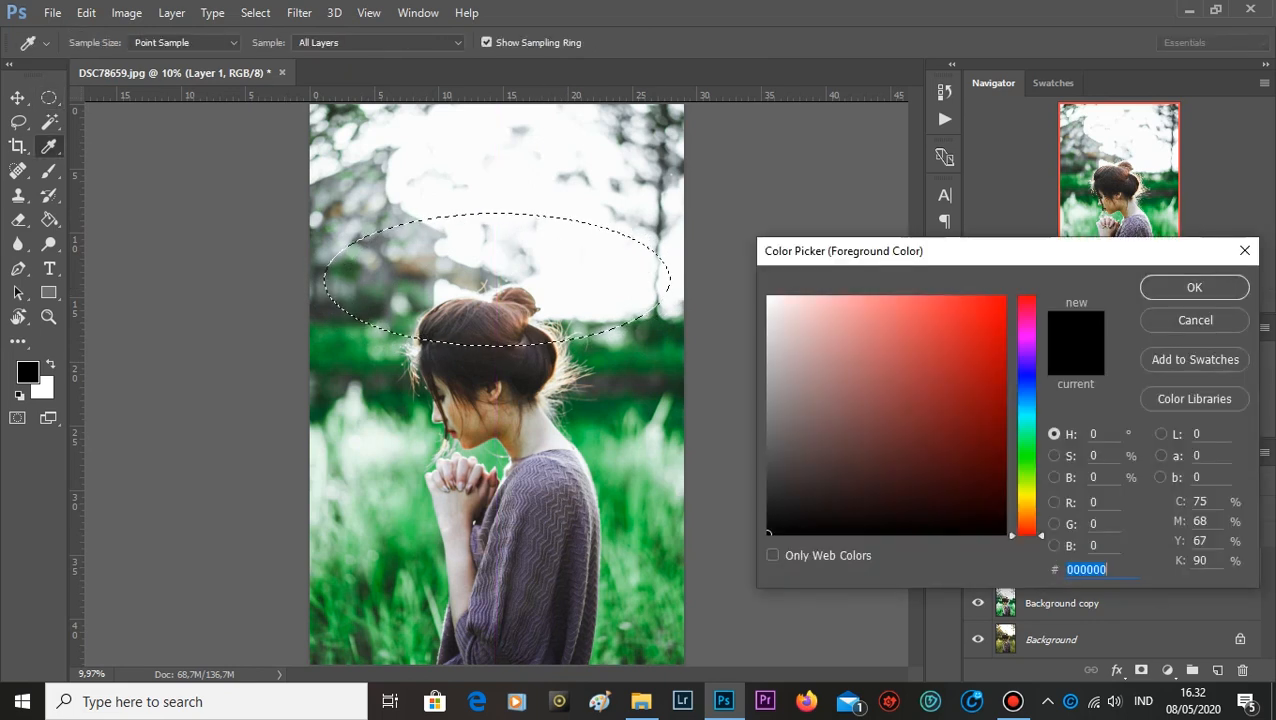
click(1026, 490)
text(eaff03)
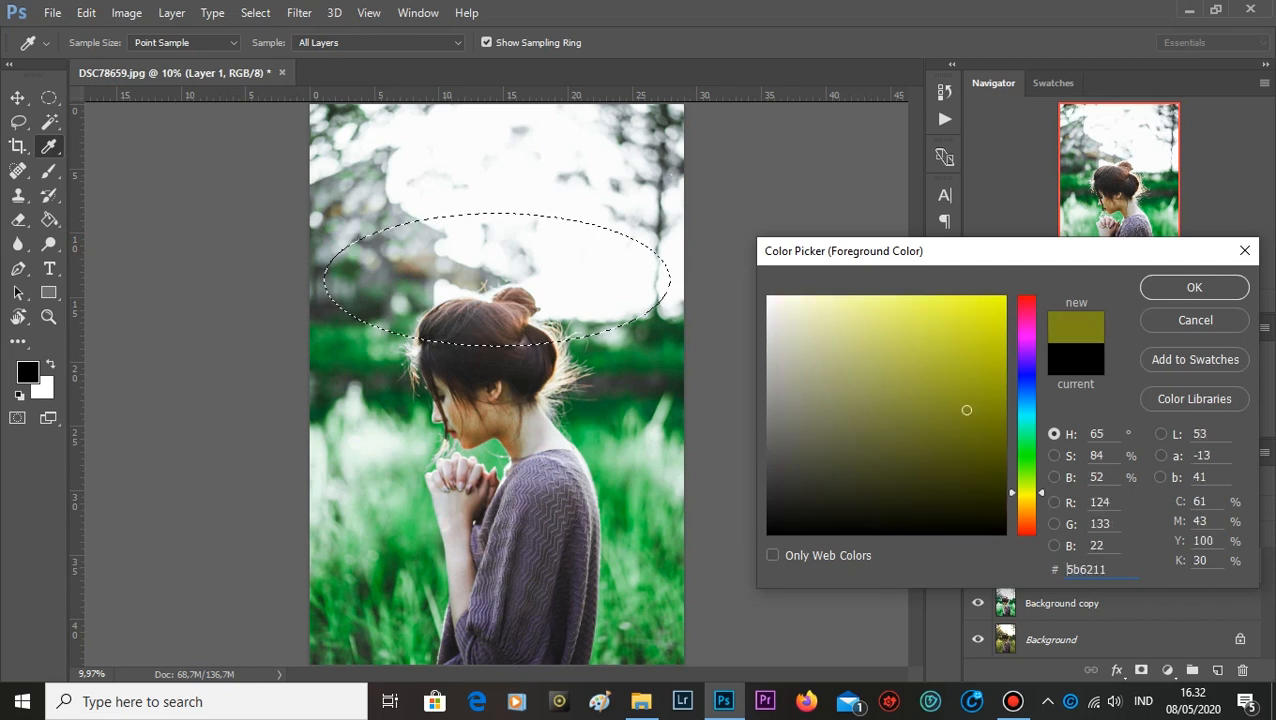
key(Return)
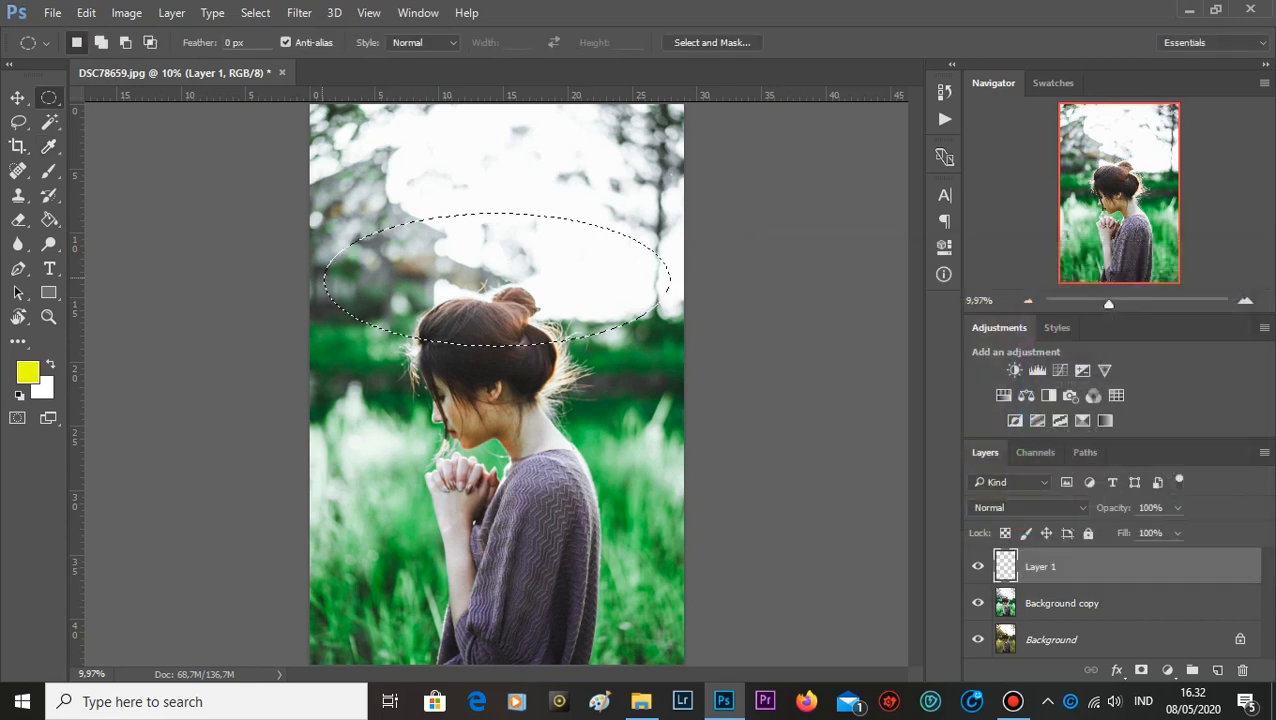
- Fill the elliptical selection on the new layer with the yellow foreground color using the Paint Bucket
click(49, 195)
click(49, 219)
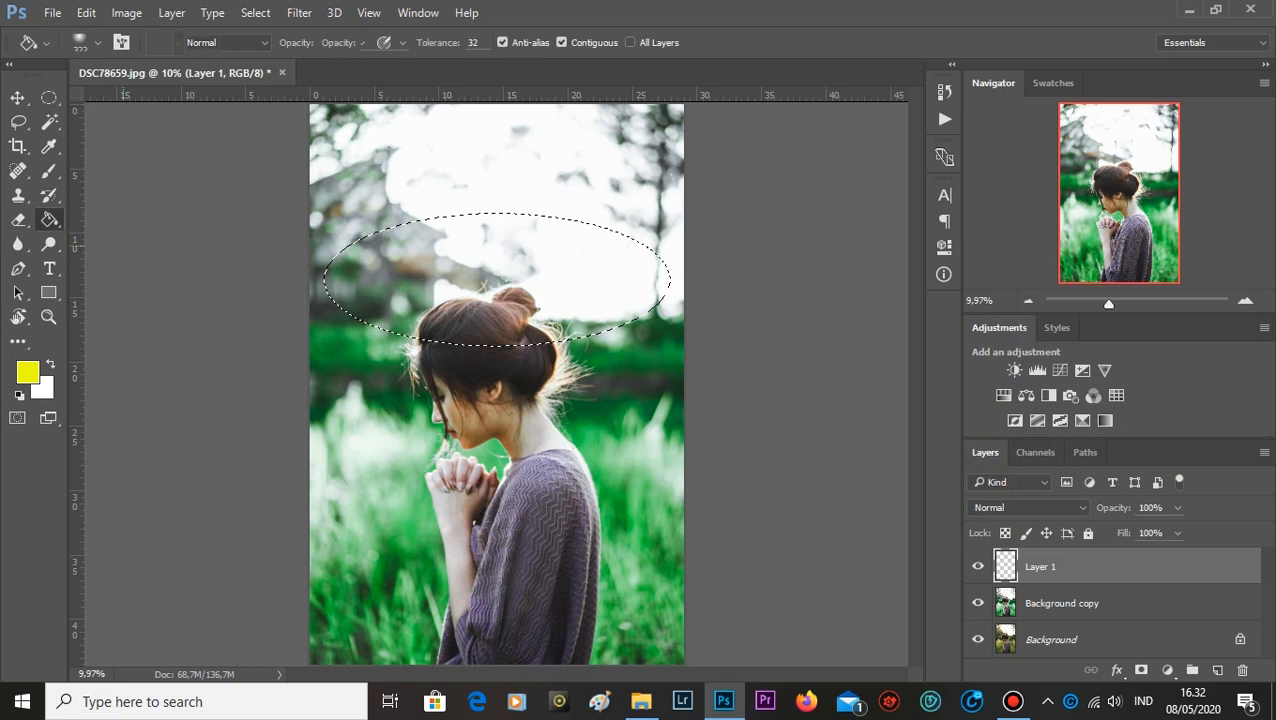
click(576, 294)
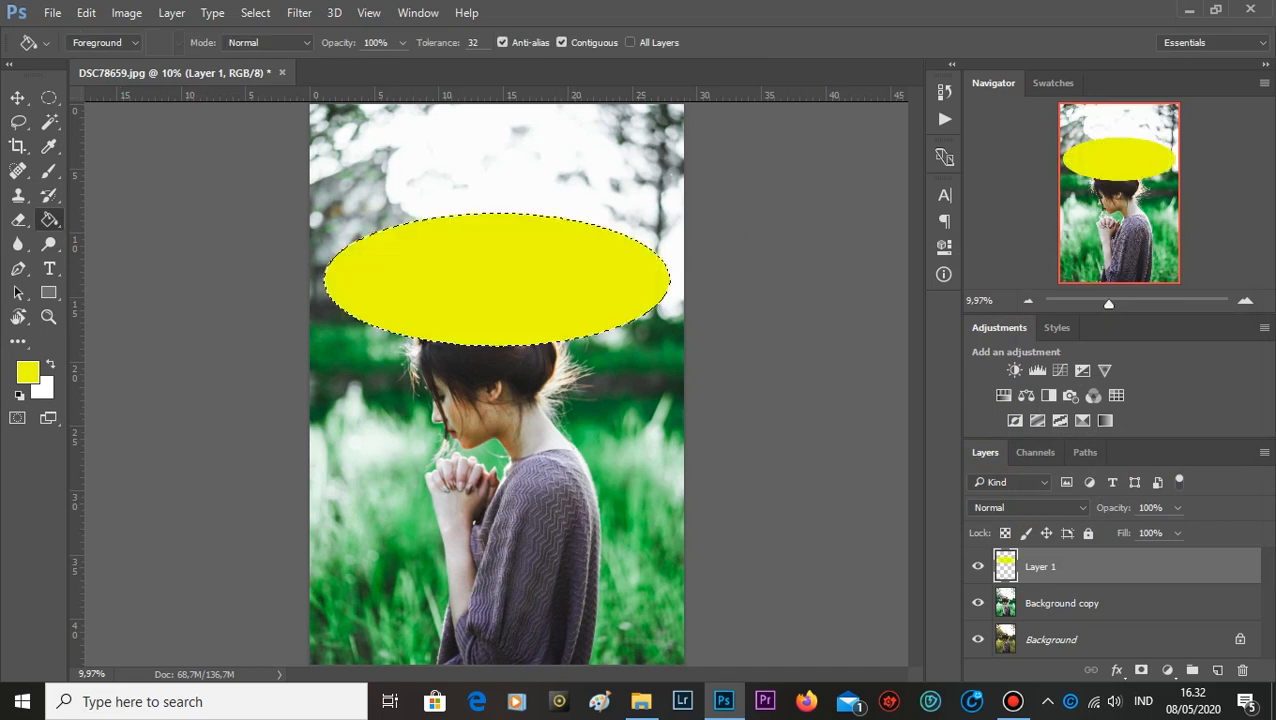
- Deselect the ellipse and blend the yellow layer in Soft Light mode at 45% opacity
key(ctrl+d)
click(1028, 507)
click(1010, 324)
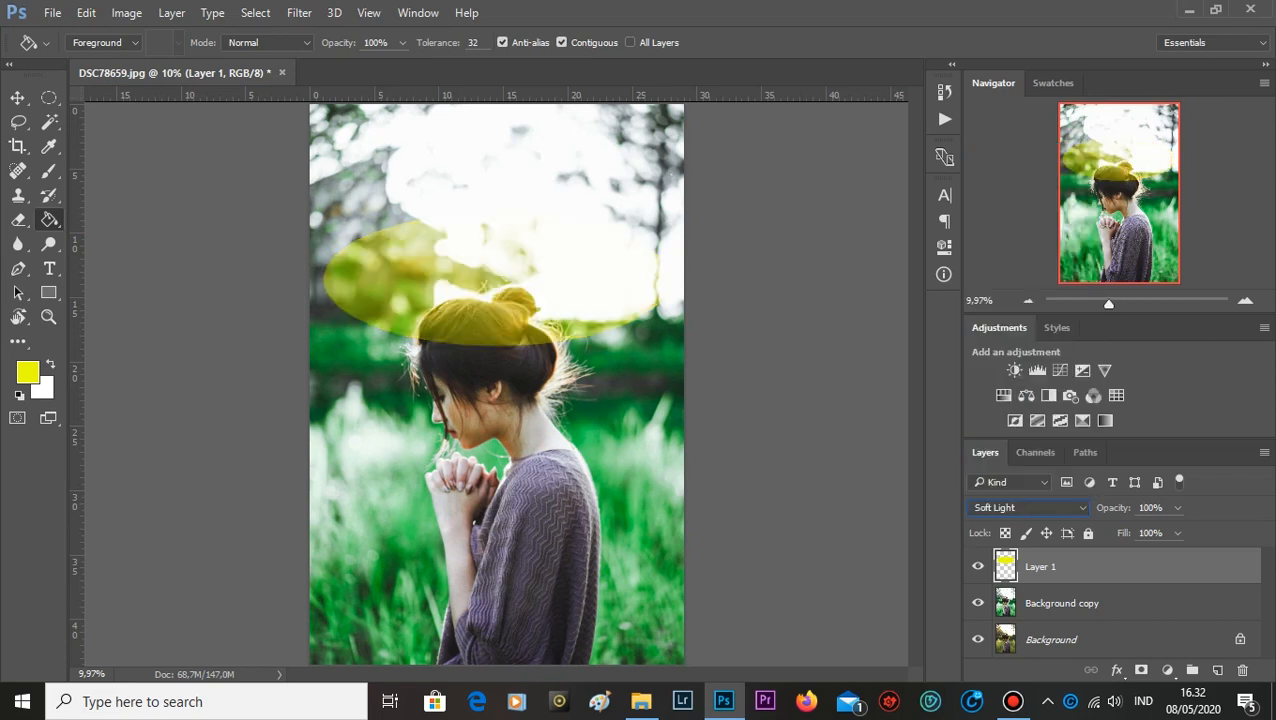
click(1178, 507)
drag(1178, 530, 1127, 530)
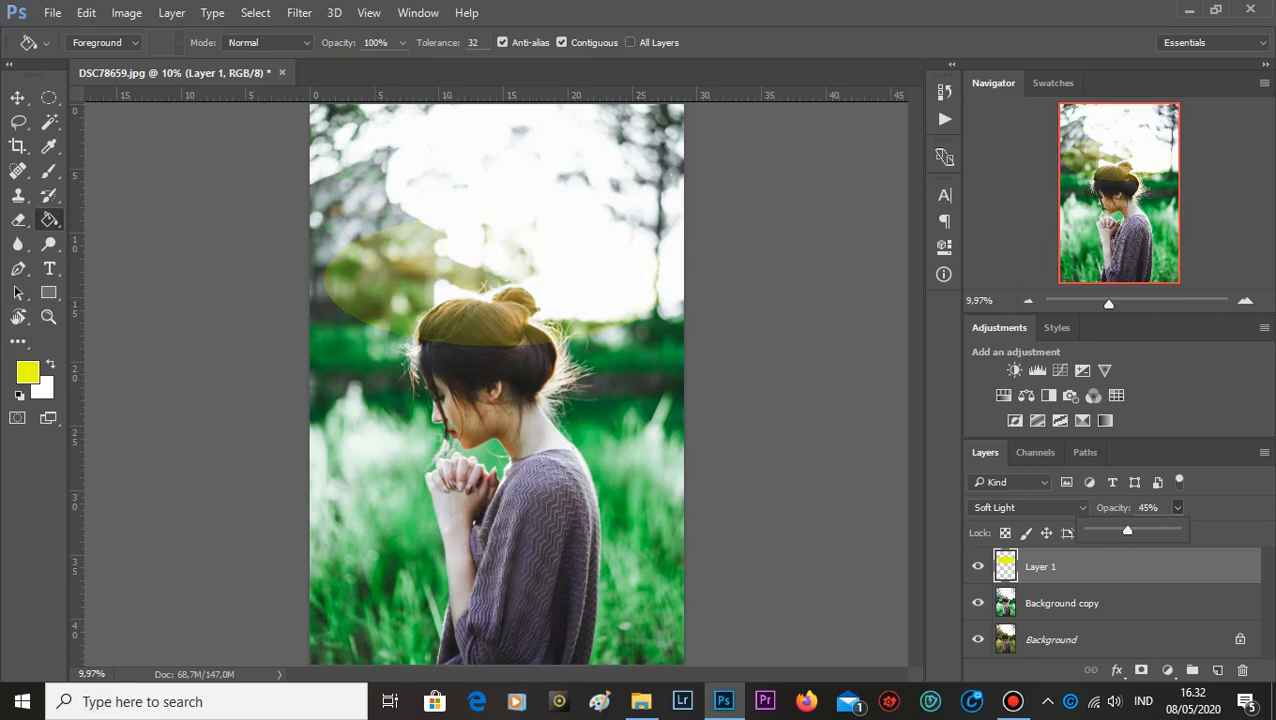
- Switch the yellow ellipse layer to Normal blending and lower its opacity to 3%
click(1028, 507)
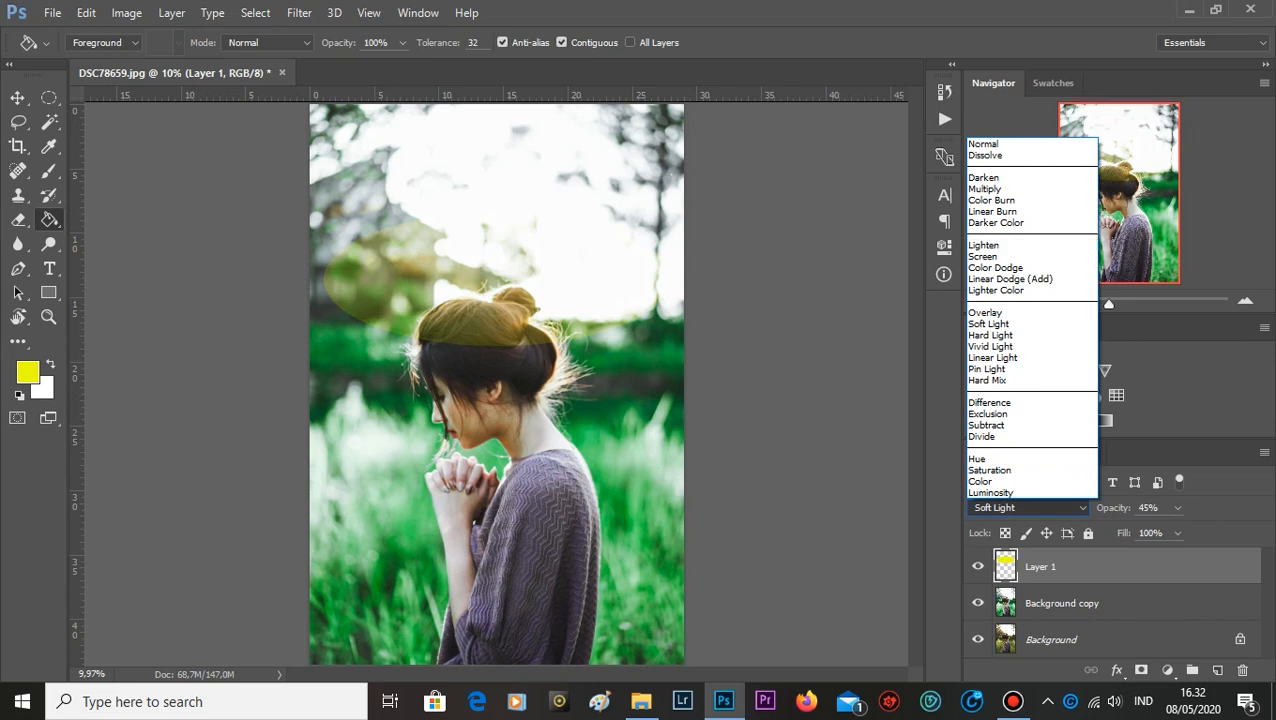
key(Escape)
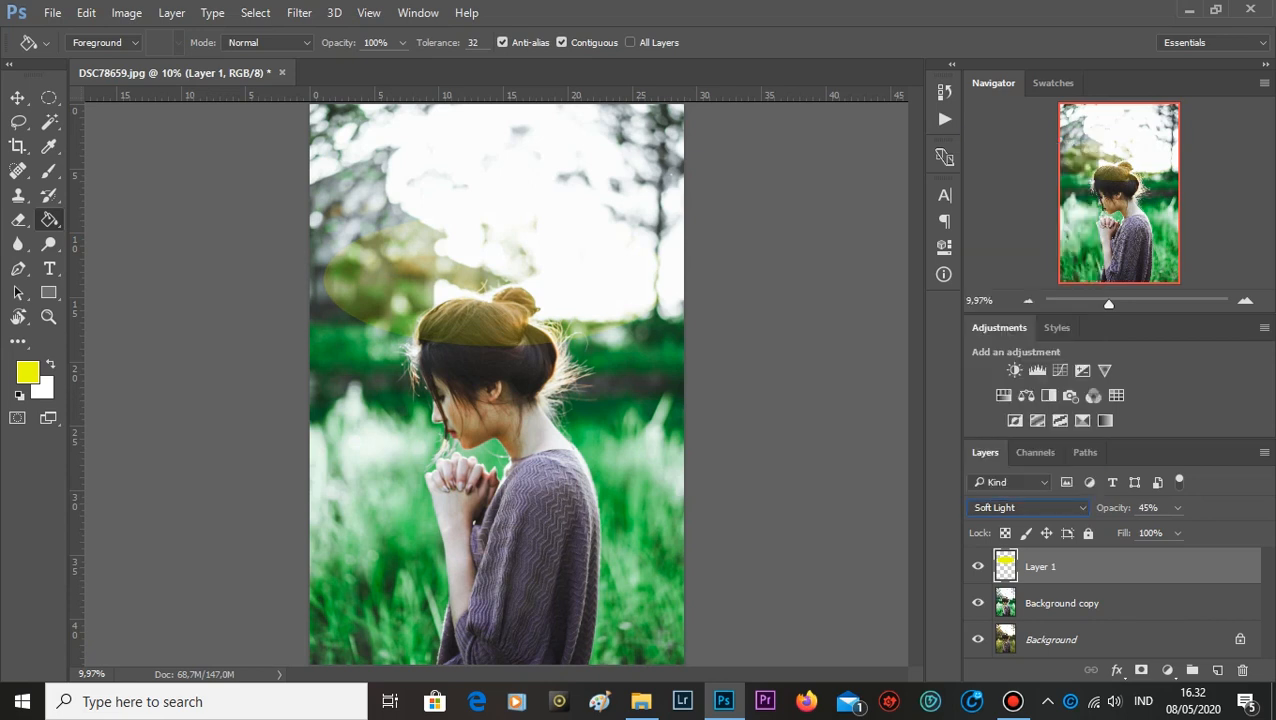
click(1028, 507)
click(1028, 142)
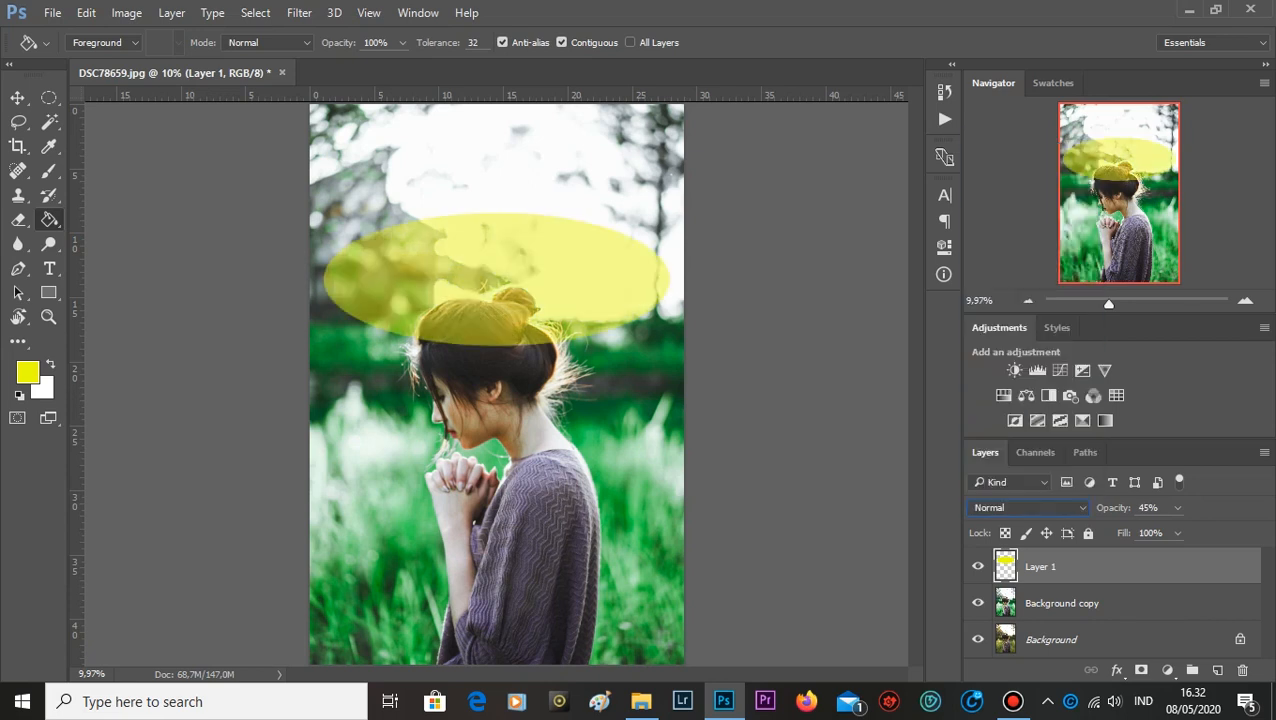
click(1177, 507)
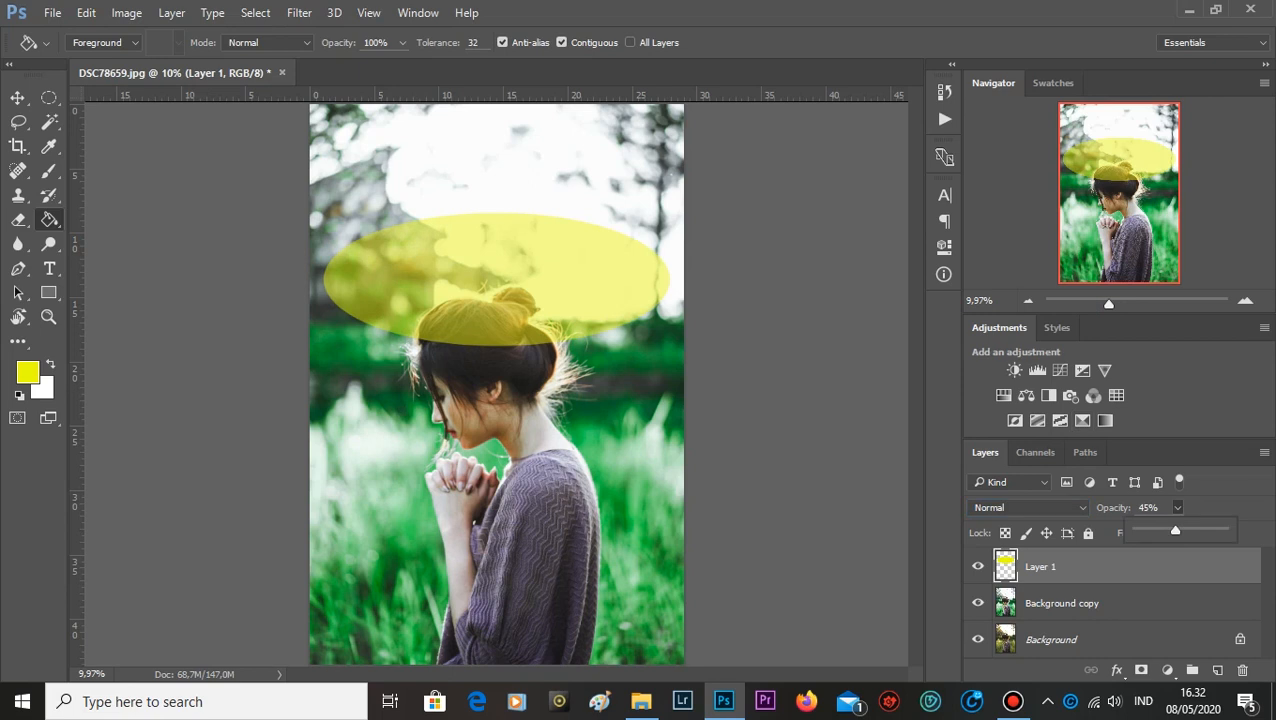
drag(1175, 530, 1142, 530)
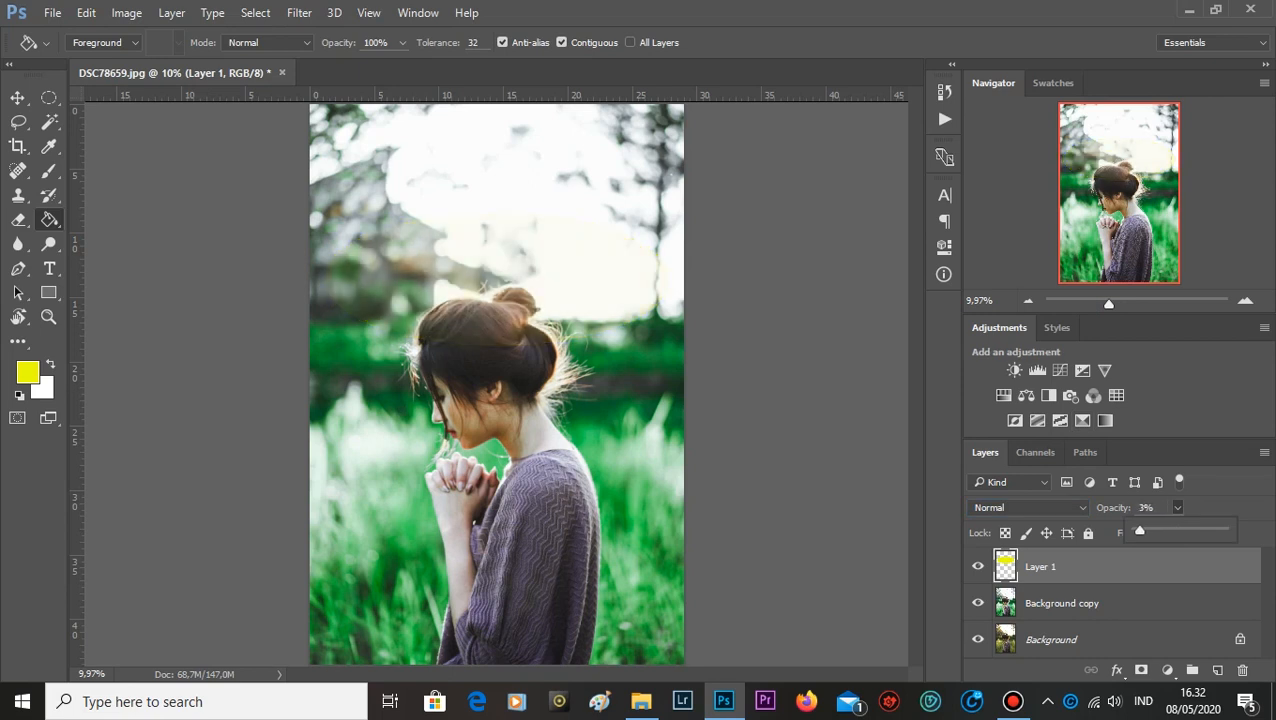
click(484, 361)
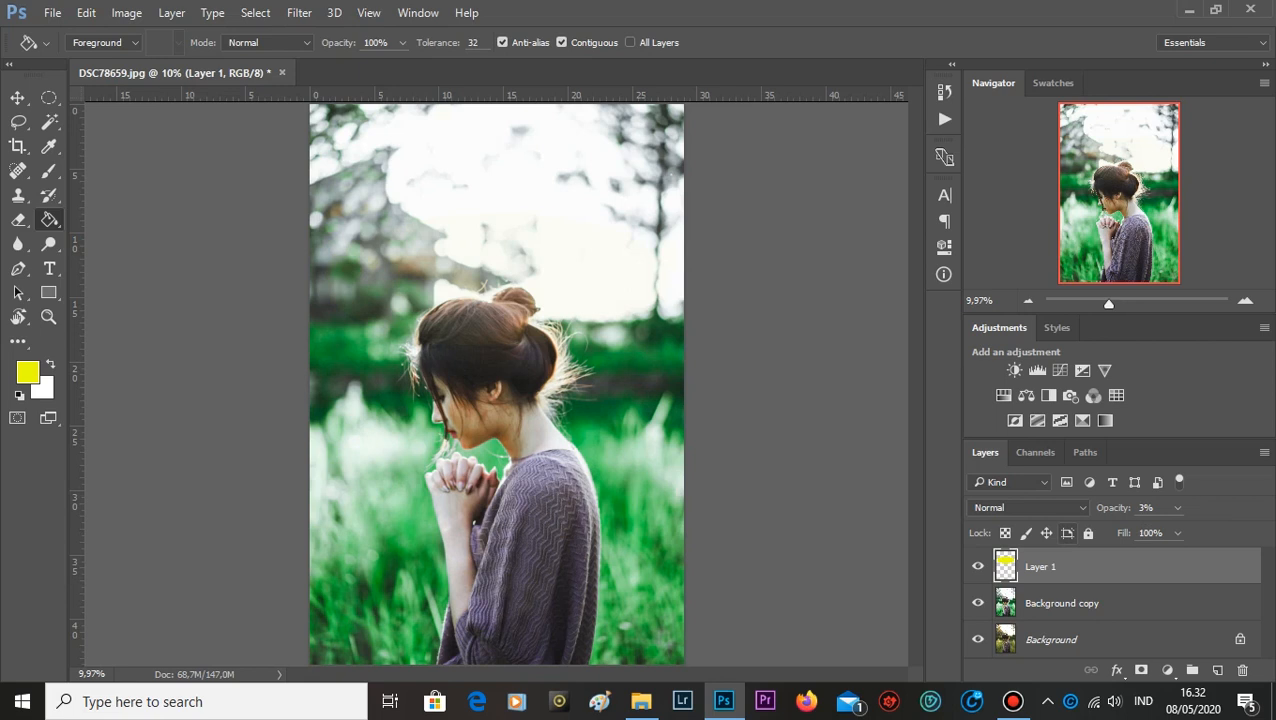
- Undo the opacity and blending changes, the yellow fill and the elliptical selection, back to the empty layer
key(ctrl+alt+z)
key(ctrl+alt+z)
key(ctrl+alt+z)
key(ctrl+alt+z)
key(ctrl+alt+z)
key(ctrl+alt+z)
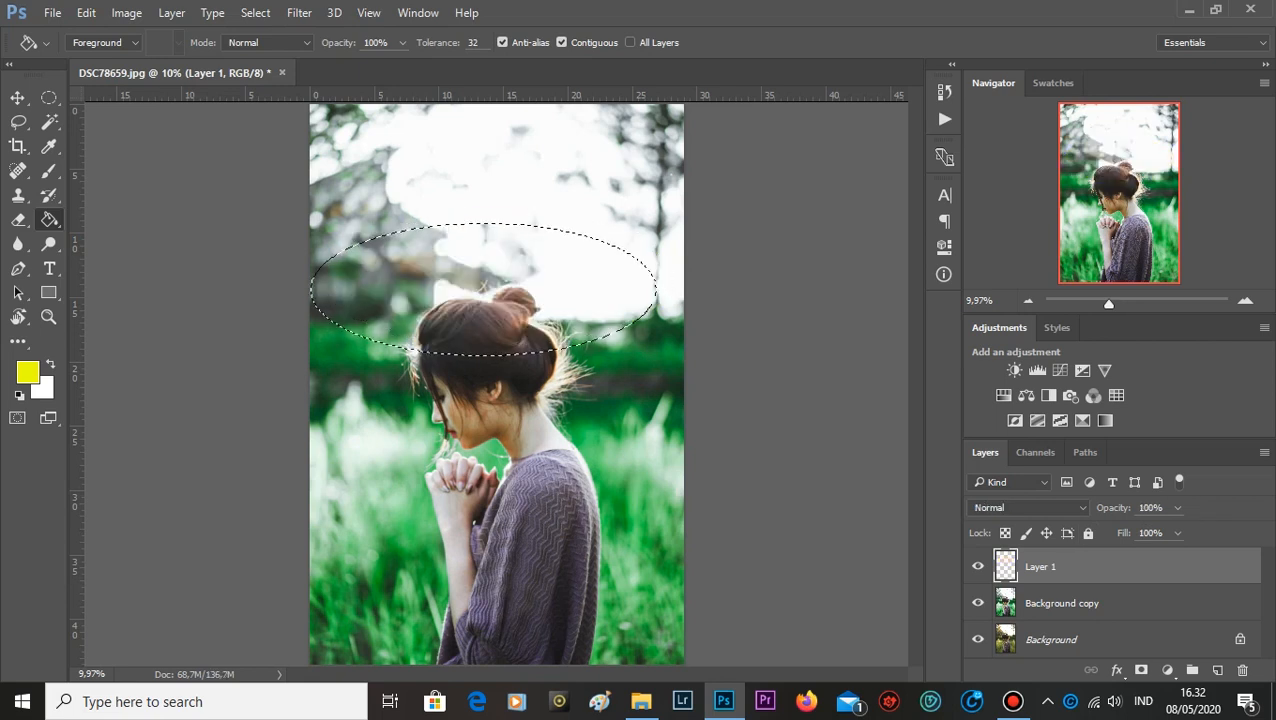
key(ctrl+alt+z)
- Pick the Brush tool with a soft round tip of 5000 px and 0% hardness
key(b)
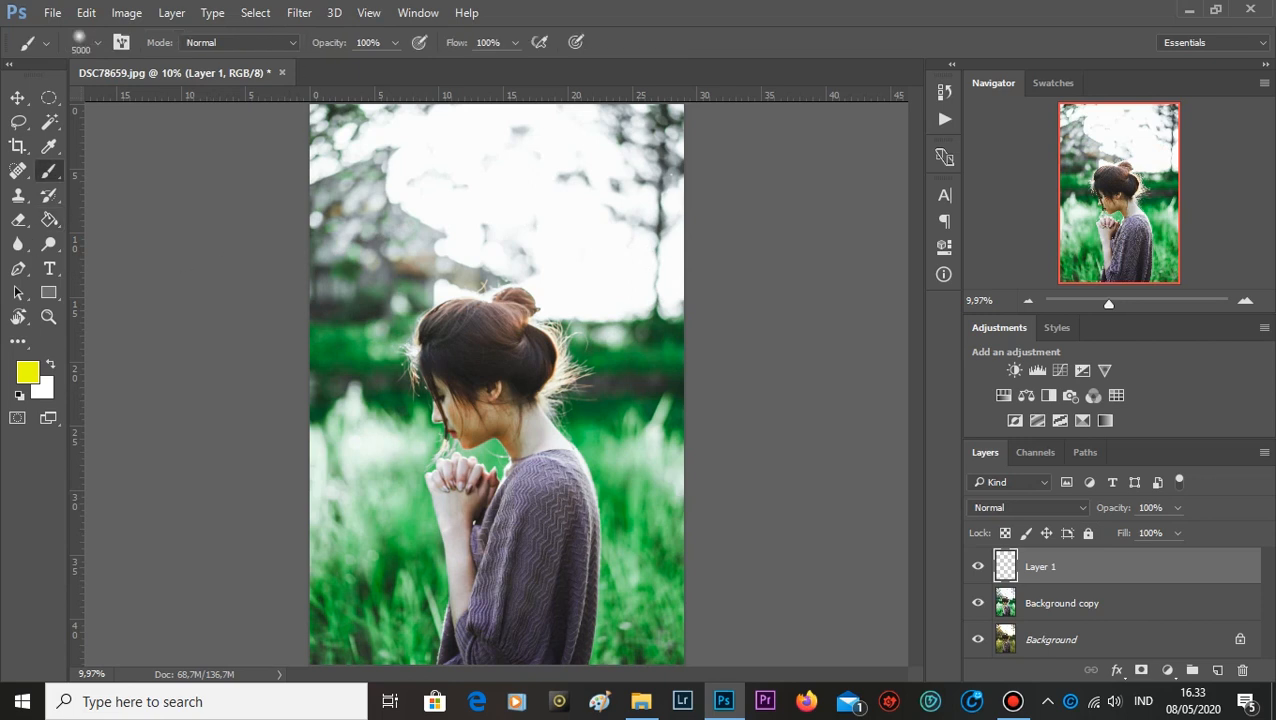
click(97, 43)
click(129, 221)
click(189, 221)
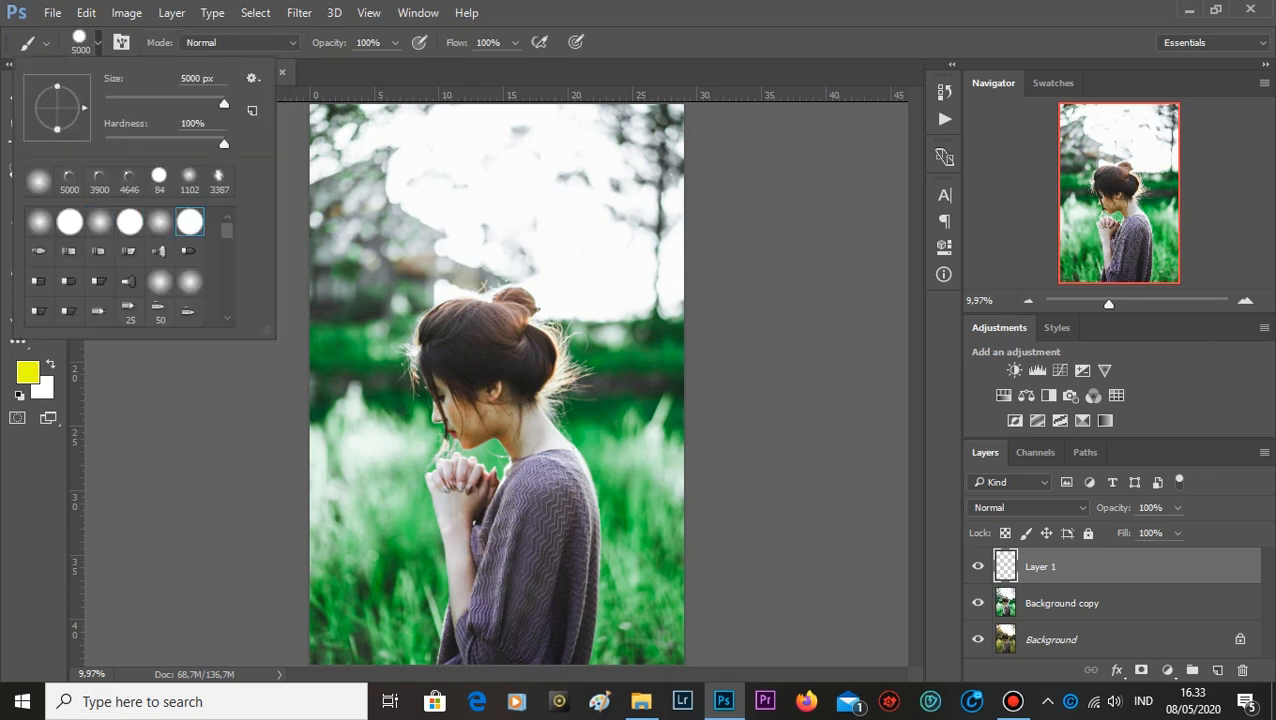
click(159, 221)
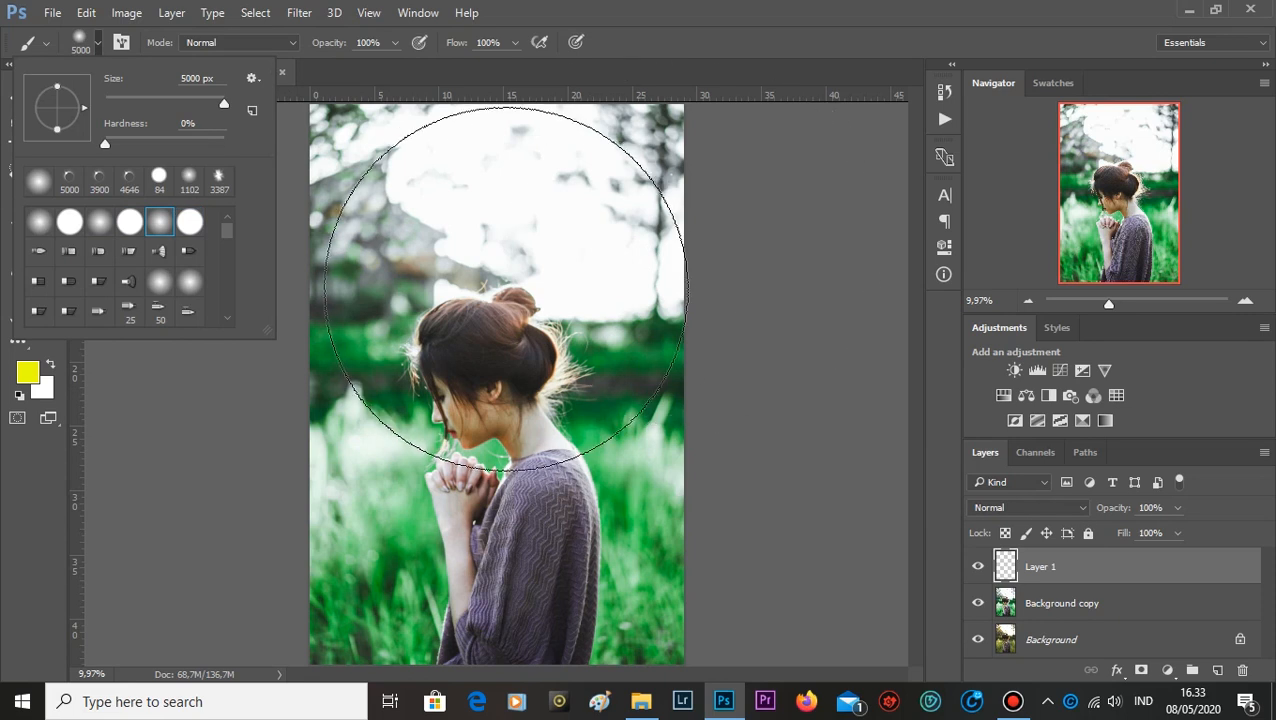
- Paint a soft yellow glow over the bright background above the woman's head, undo the excess stroke, and lower Layer 1's opacity to 18%
drag(498, 171, 504, 228)
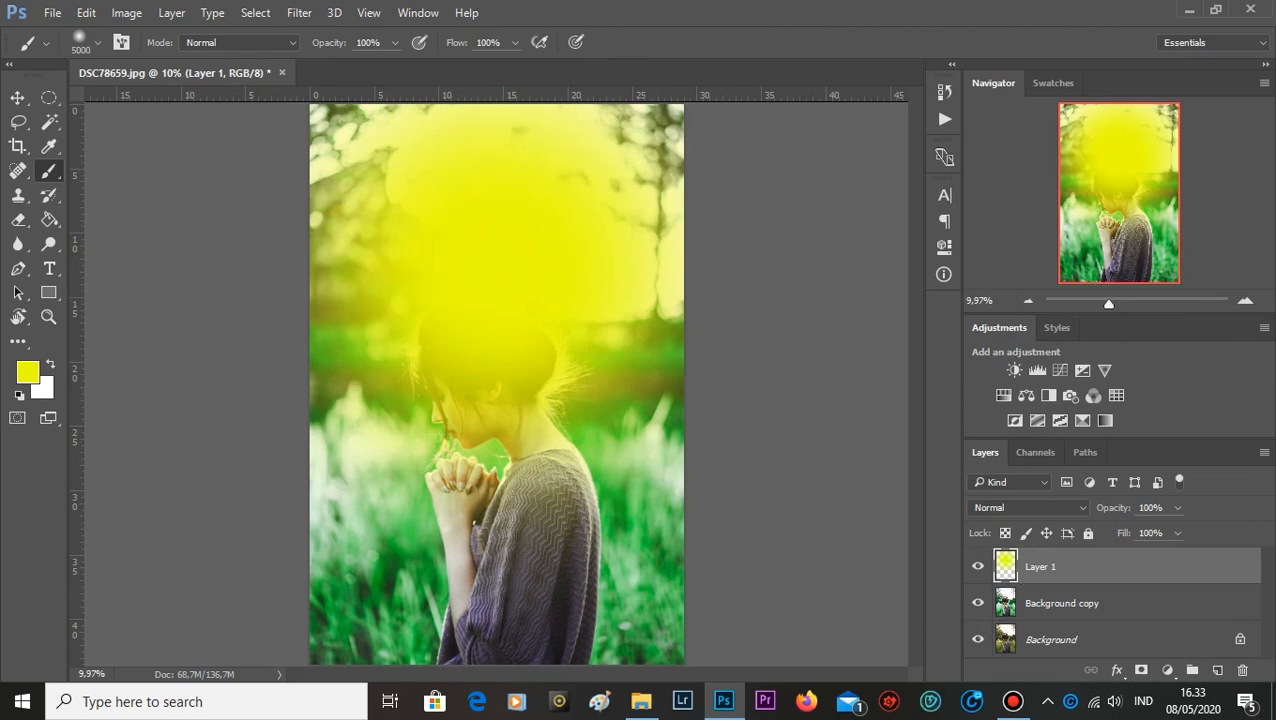
key(ctrl+z)
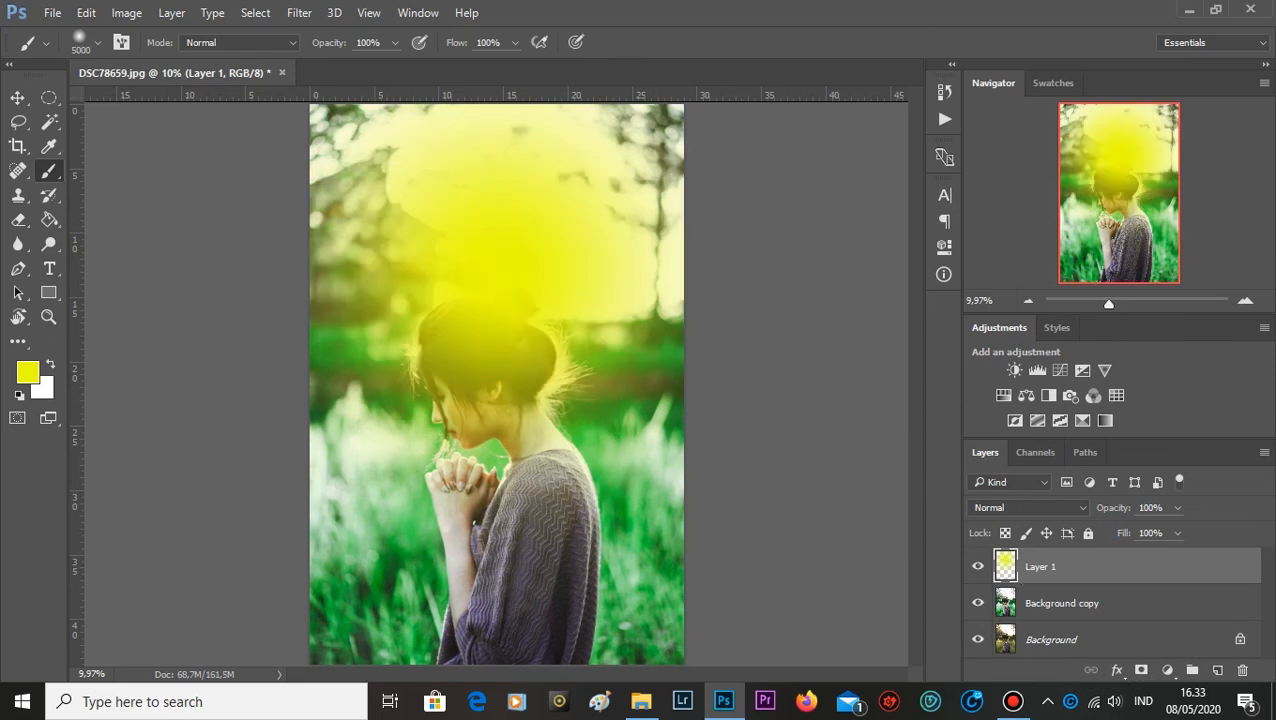
click(1177, 507)
drag(1180, 530, 1097, 530)
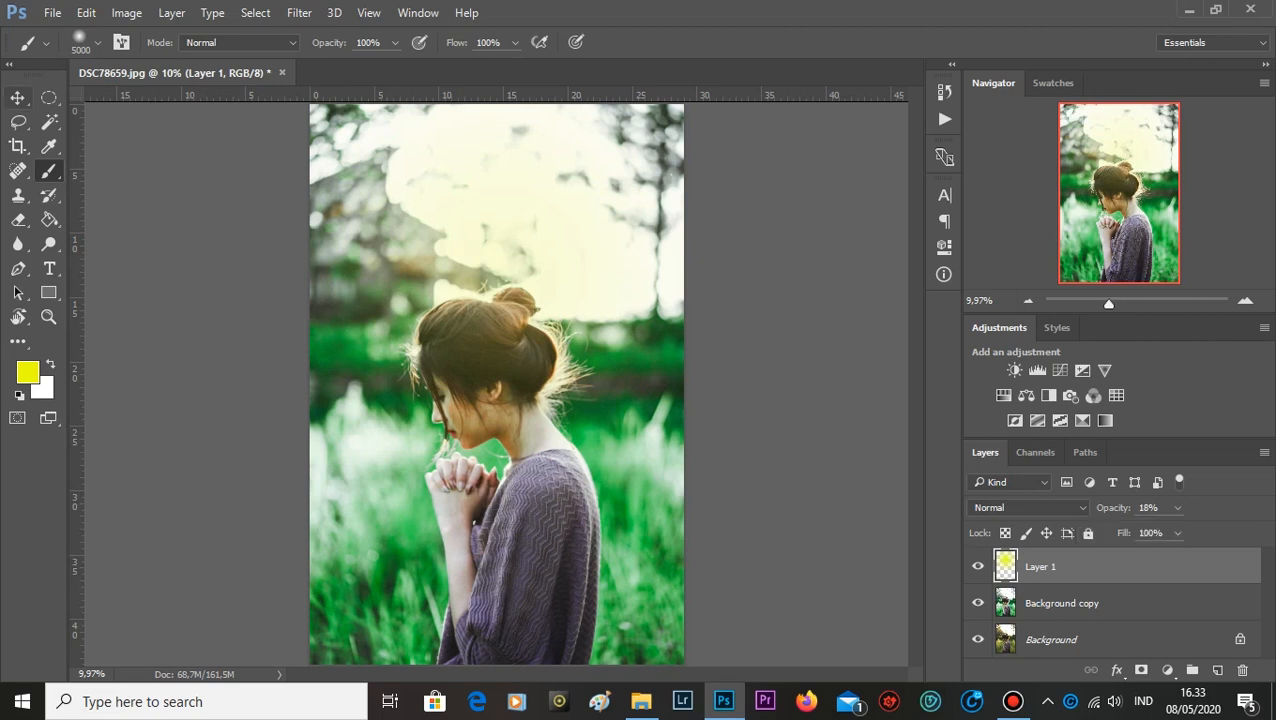
- Shift the yellow glow slightly within the bright background above the head and reduce its layer opacity to 5%
click(17, 97)
mouse_move(515, 222)
mouse_down()
mouse_move(484, 214)
mouse_move(488, 196)
mouse_move(513, 197)
mouse_up()
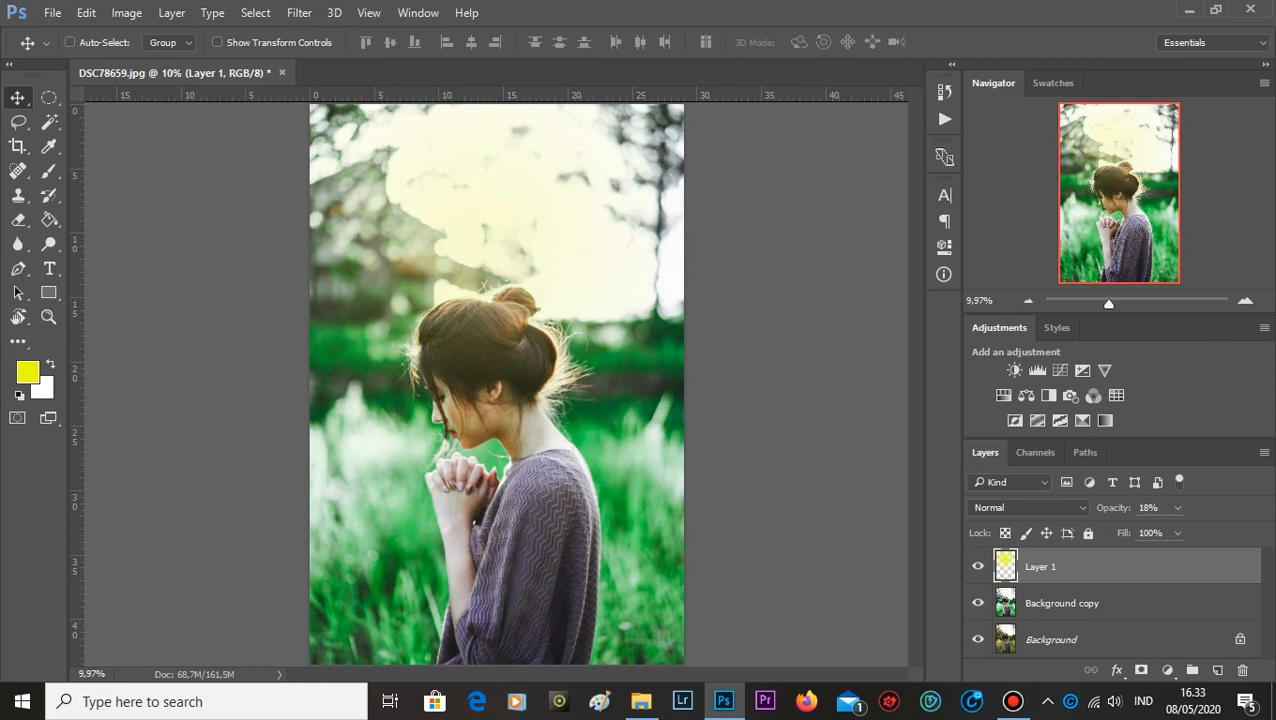
click(978, 566)
click(978, 566)
click(1177, 507)
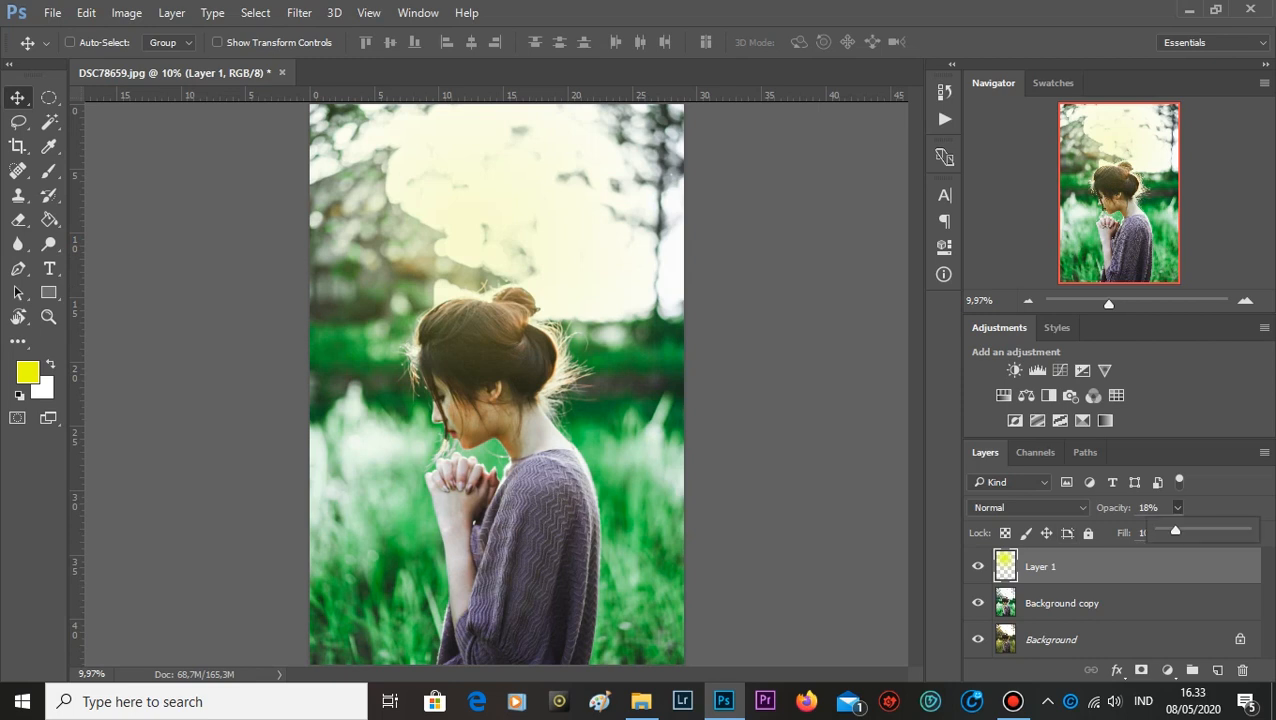
drag(1162, 530, 1163, 530)
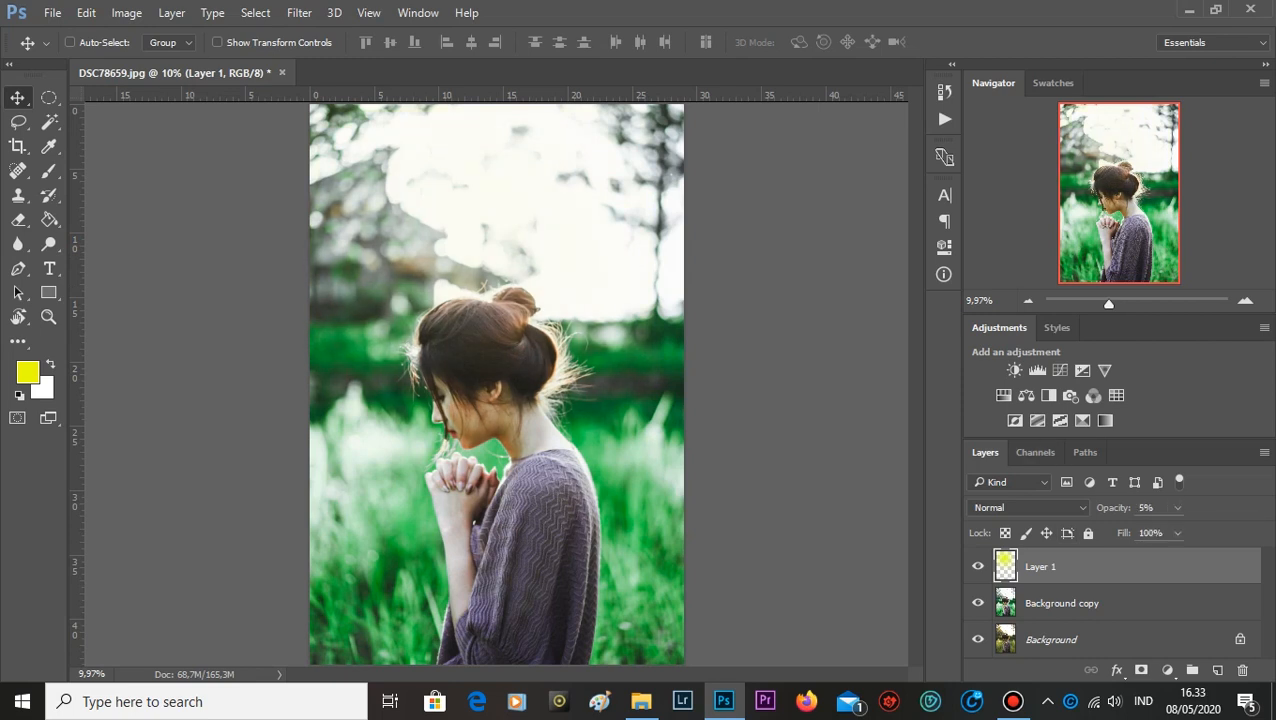
click(978, 603)
- Add a Color Lookup adjustment layer above the glow layer and apply the Green-Red abstract profile
click(1167, 670)
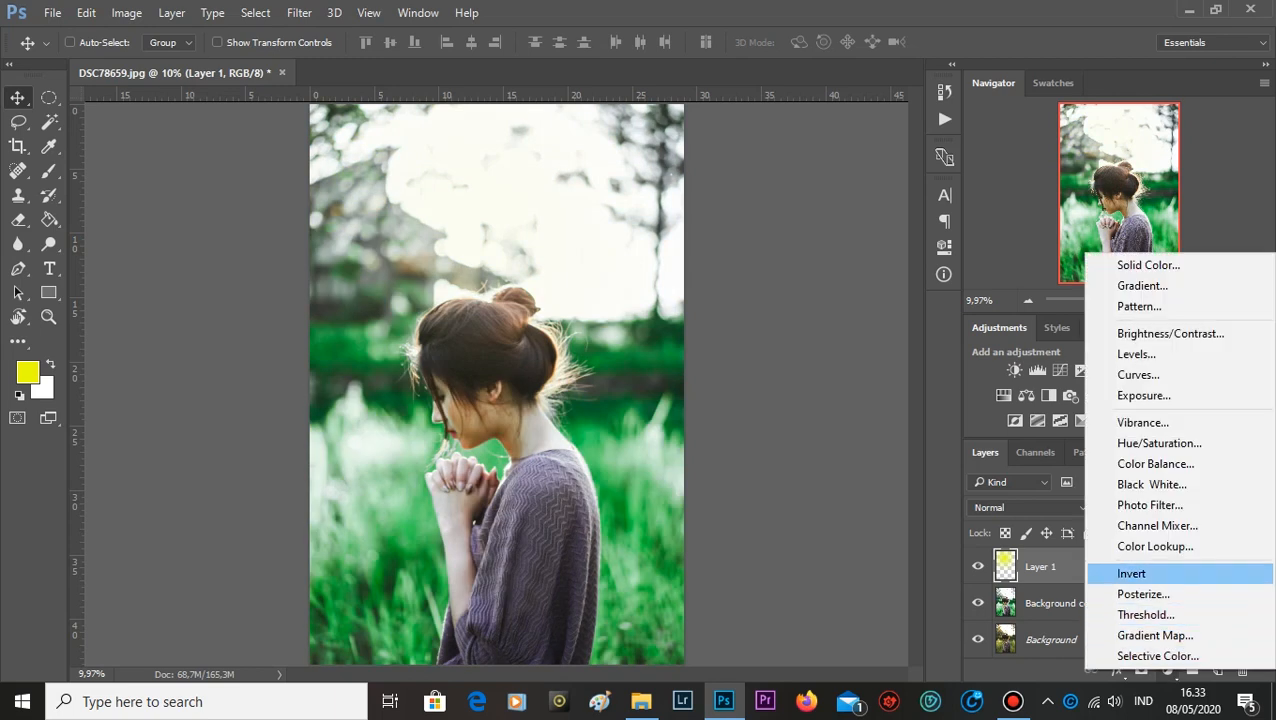
click(1155, 546)
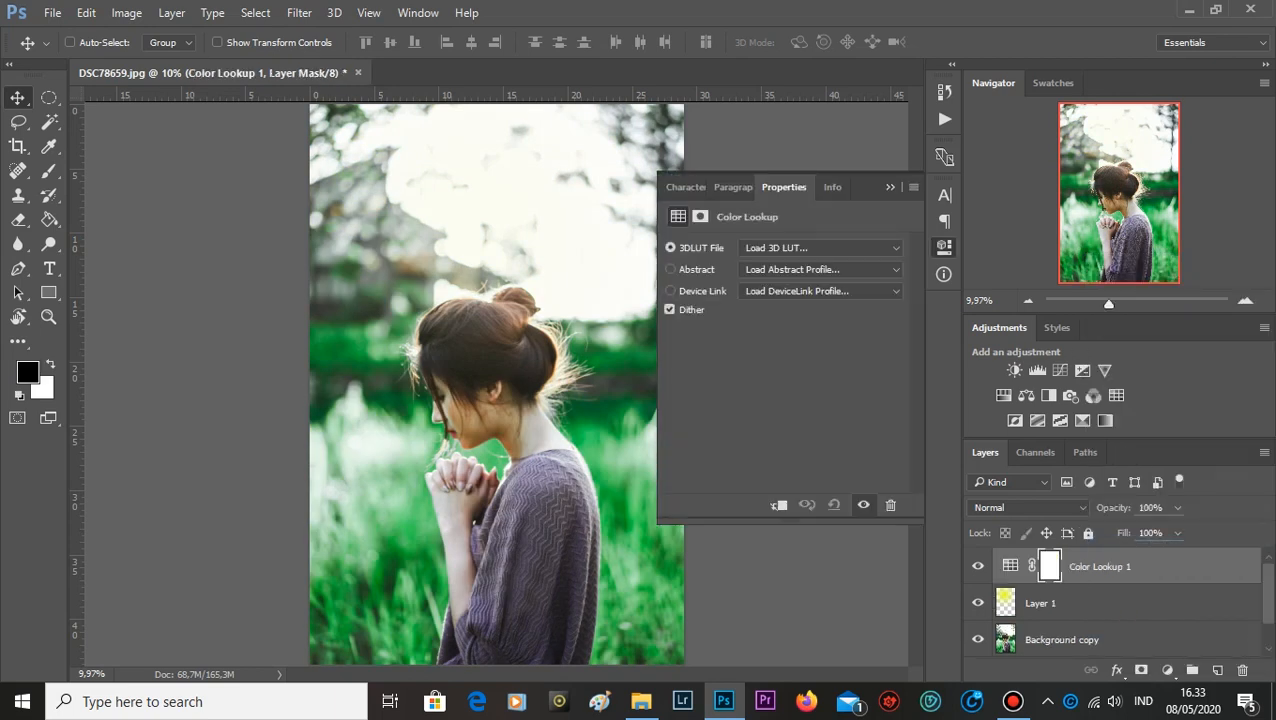
click(819, 269)
click(780, 412)
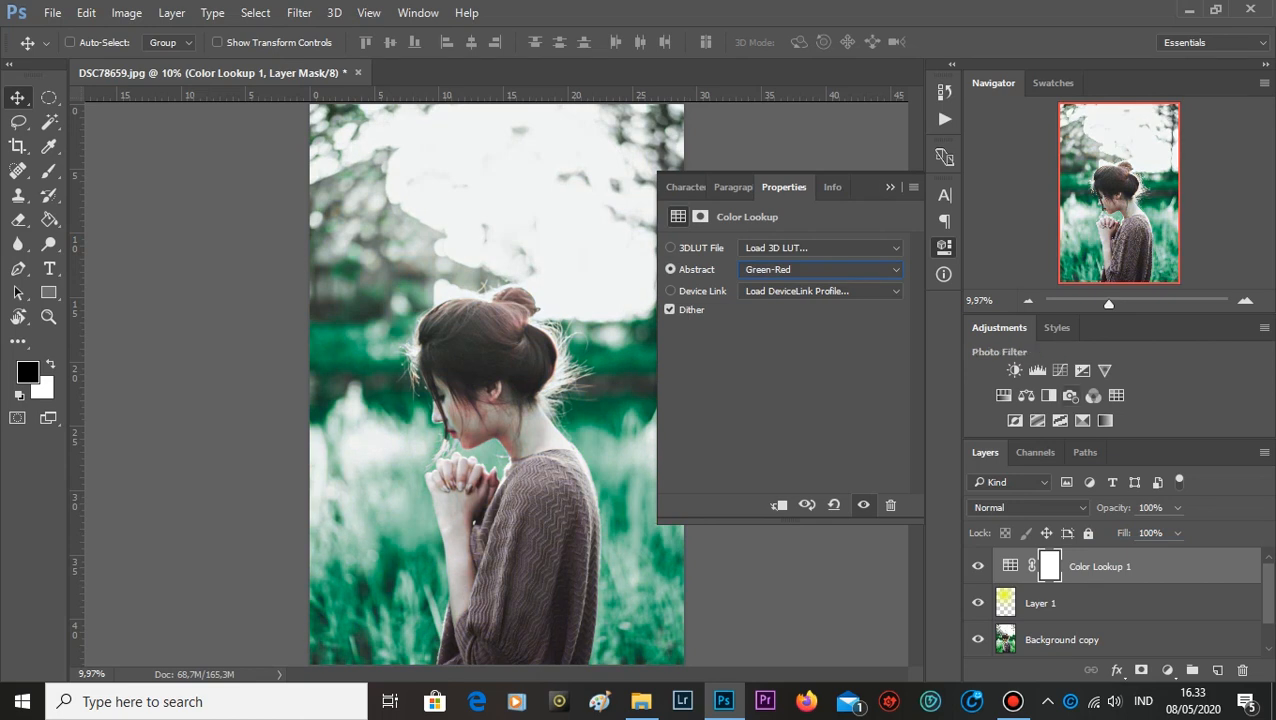
- Lower the Color Lookup layer's opacity to 14%, compare the image with and without it, and collapse its properties
click(1177, 507)
drag(1176, 530, 1107, 530)
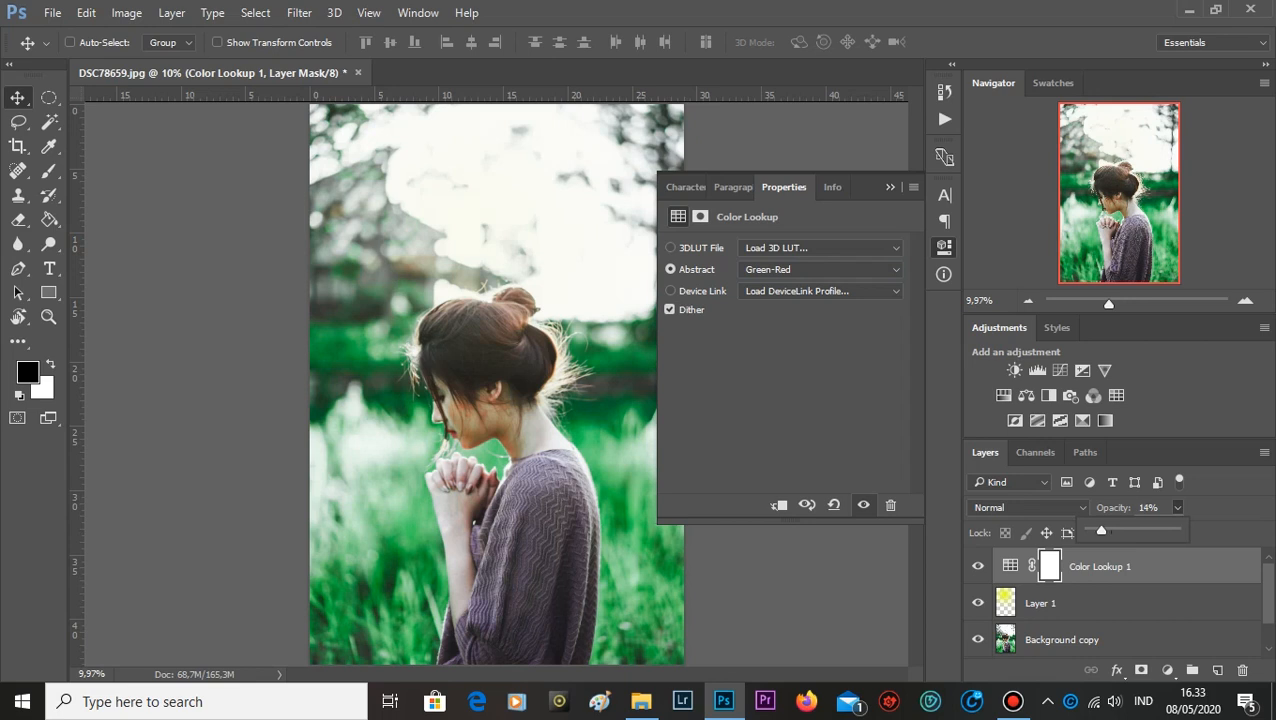
click(978, 566)
click(978, 566)
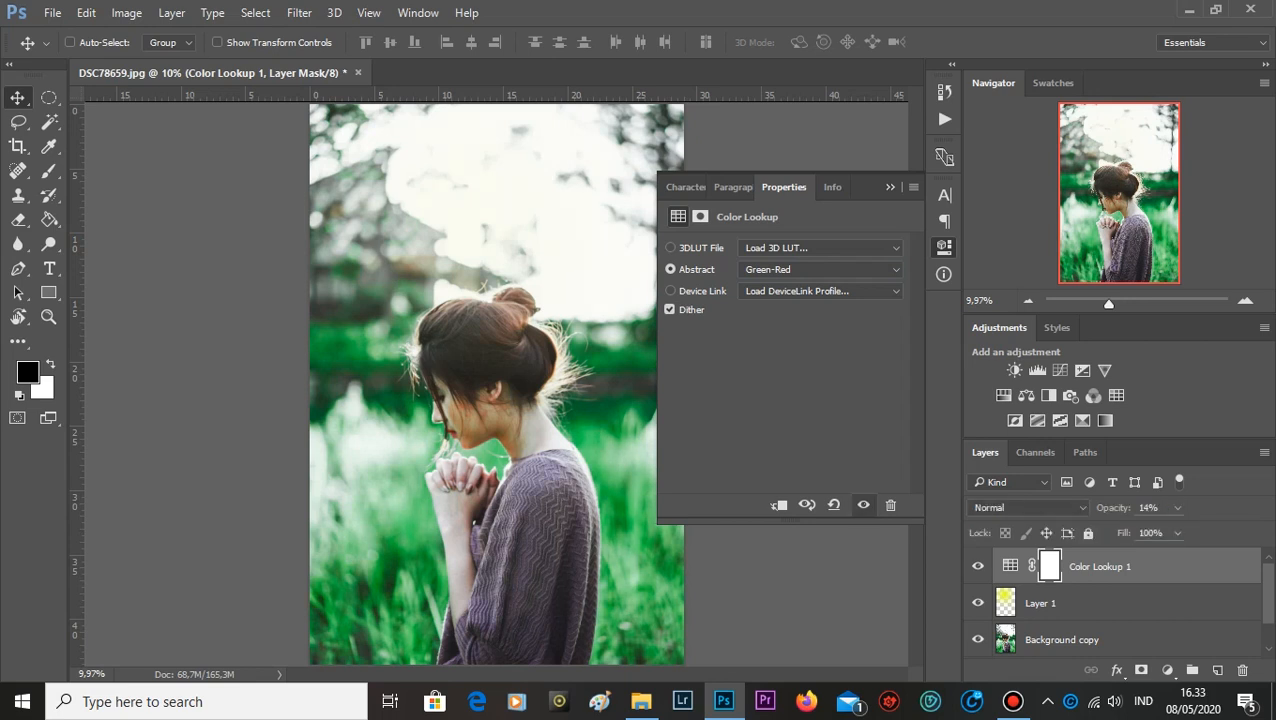
click(889, 187)
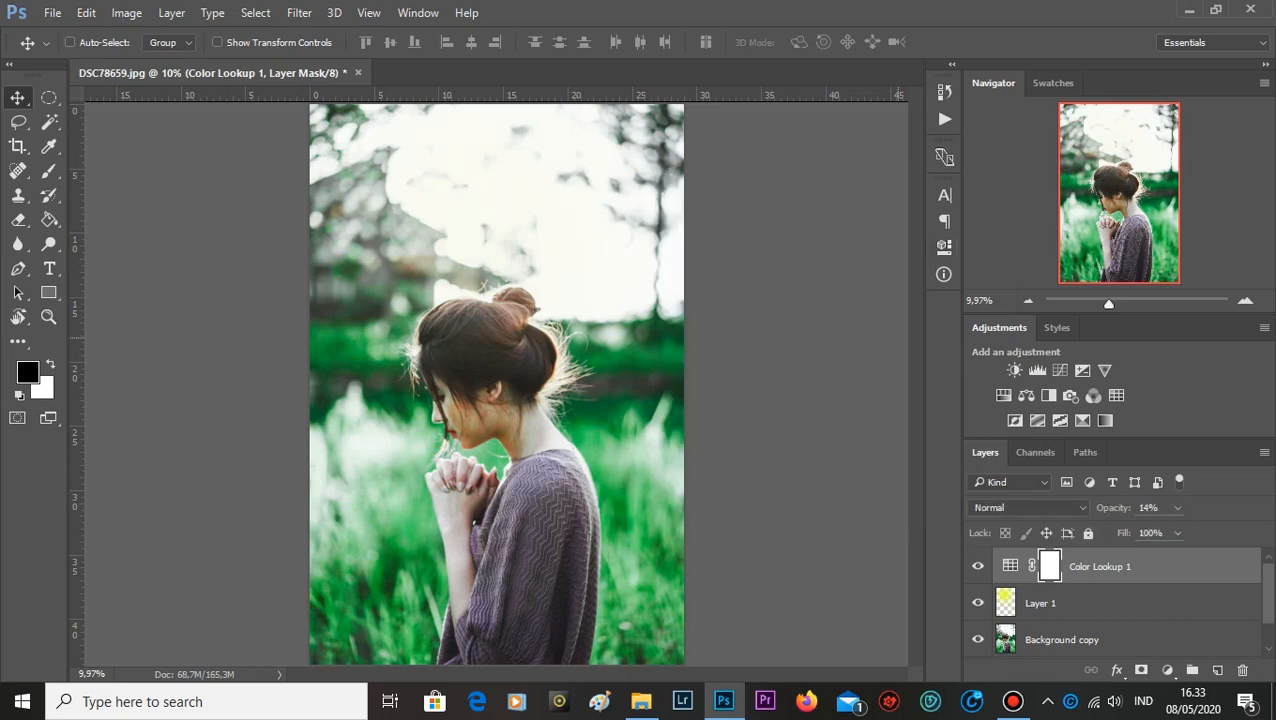